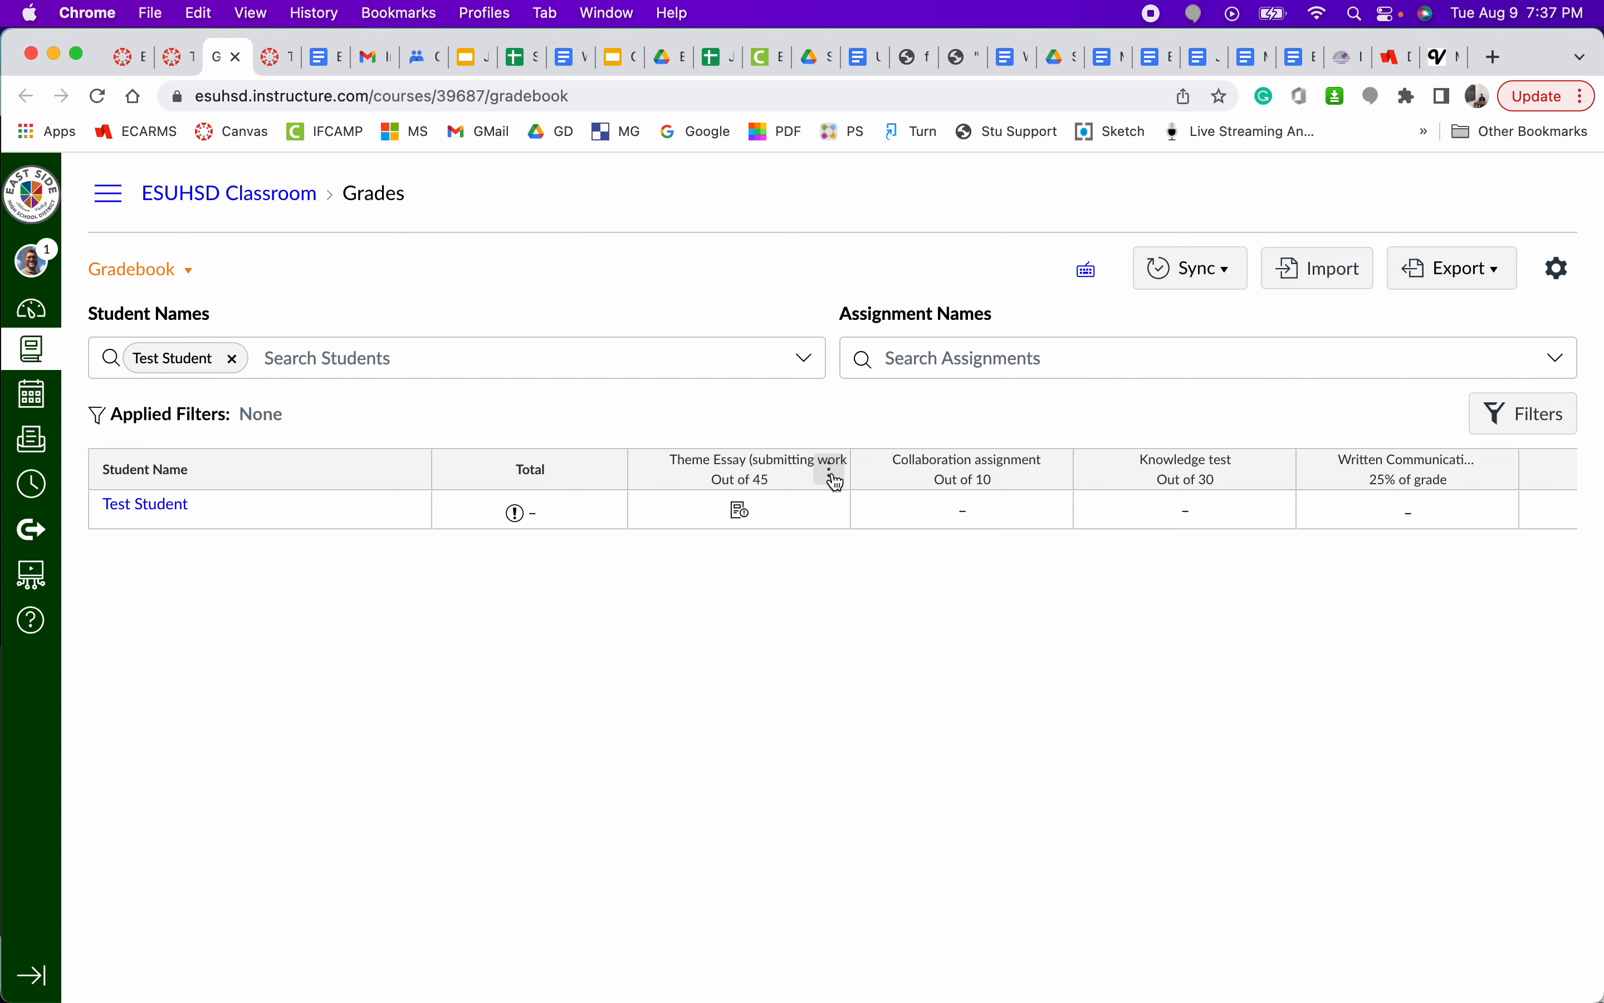
- Open the Theme Essay submissions in SpeedGrader from the course home page's to-do item
left_click(830, 472)
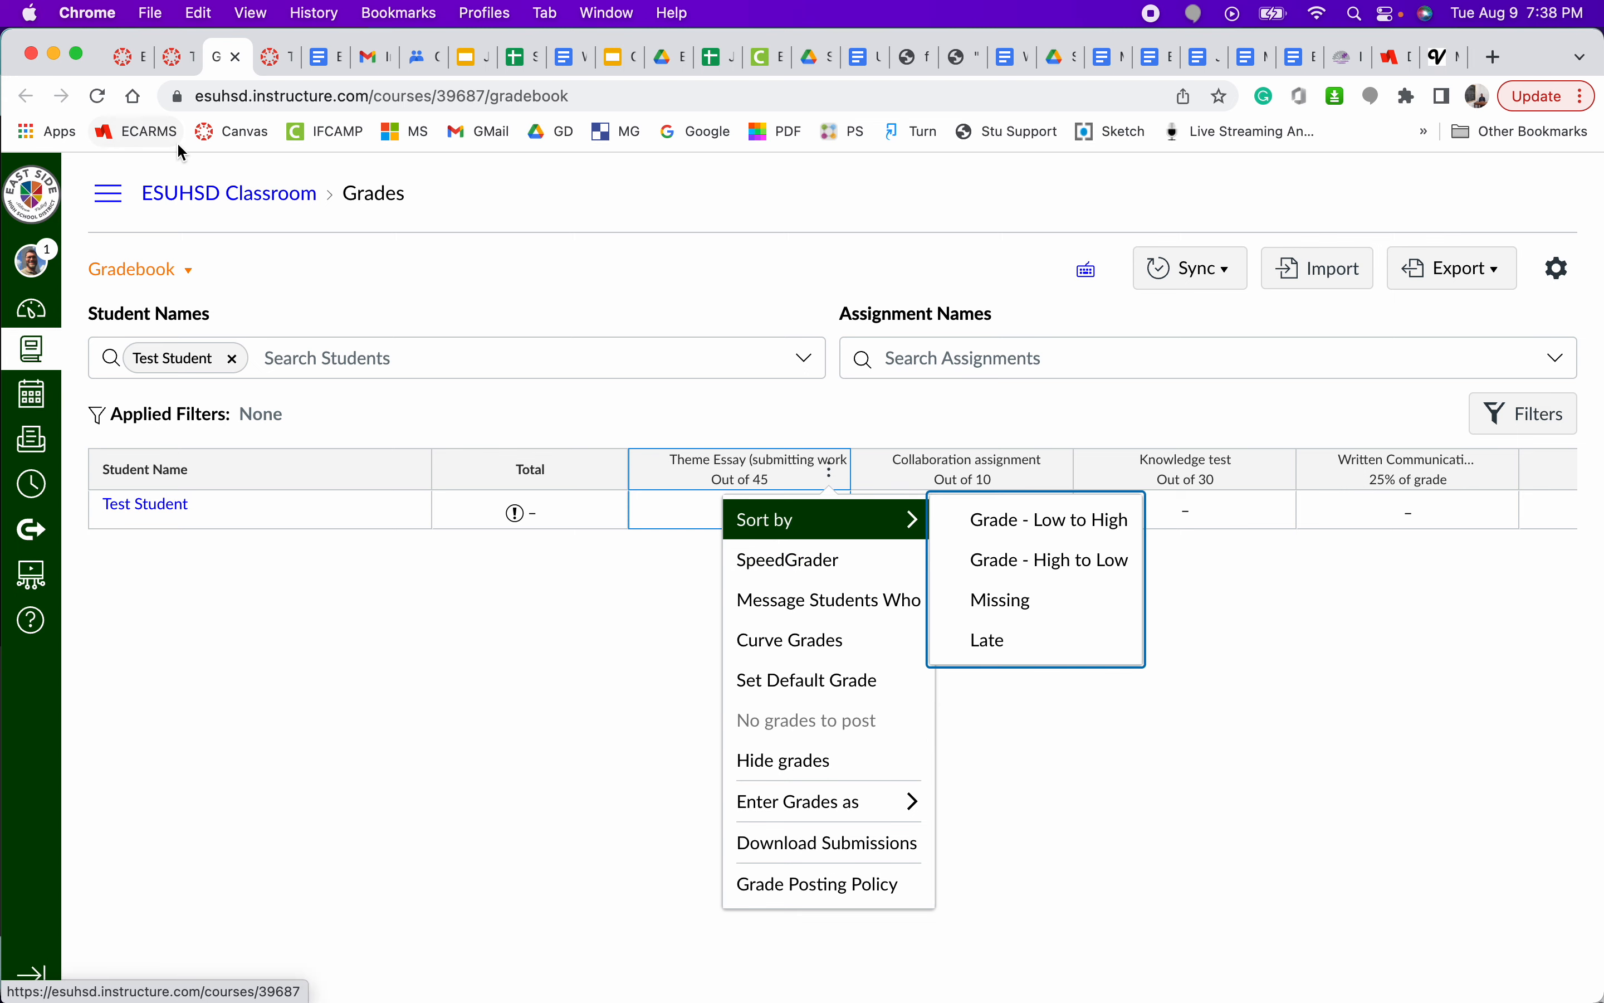
left_click(136, 65)
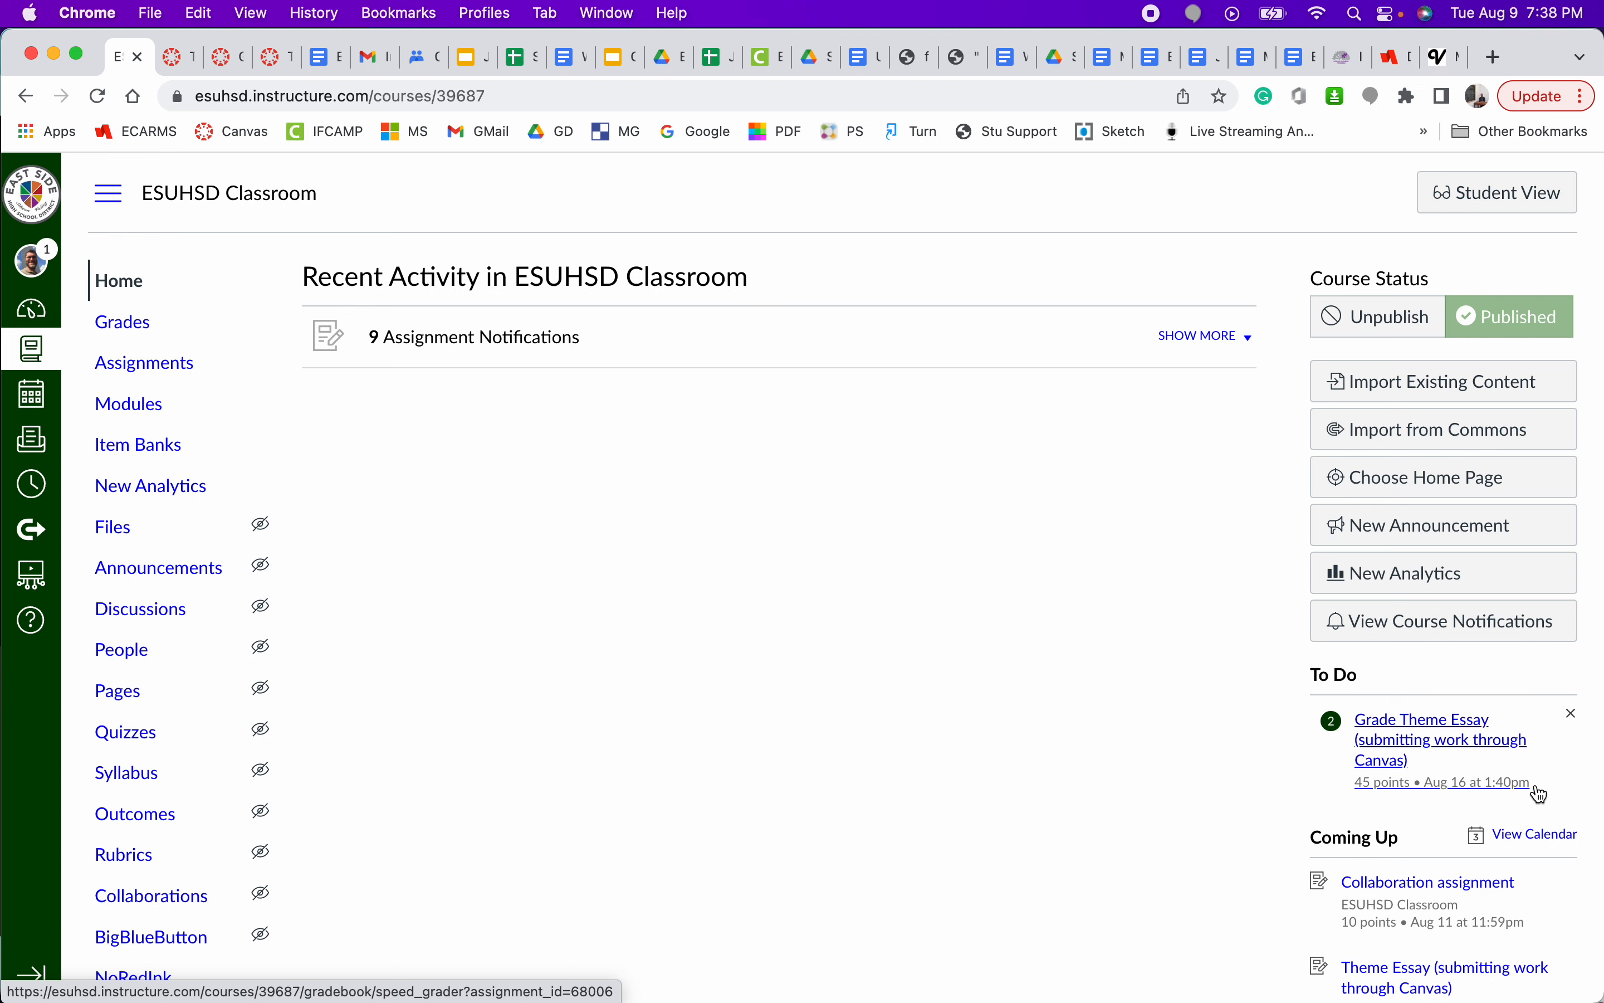
left_click(1442, 742)
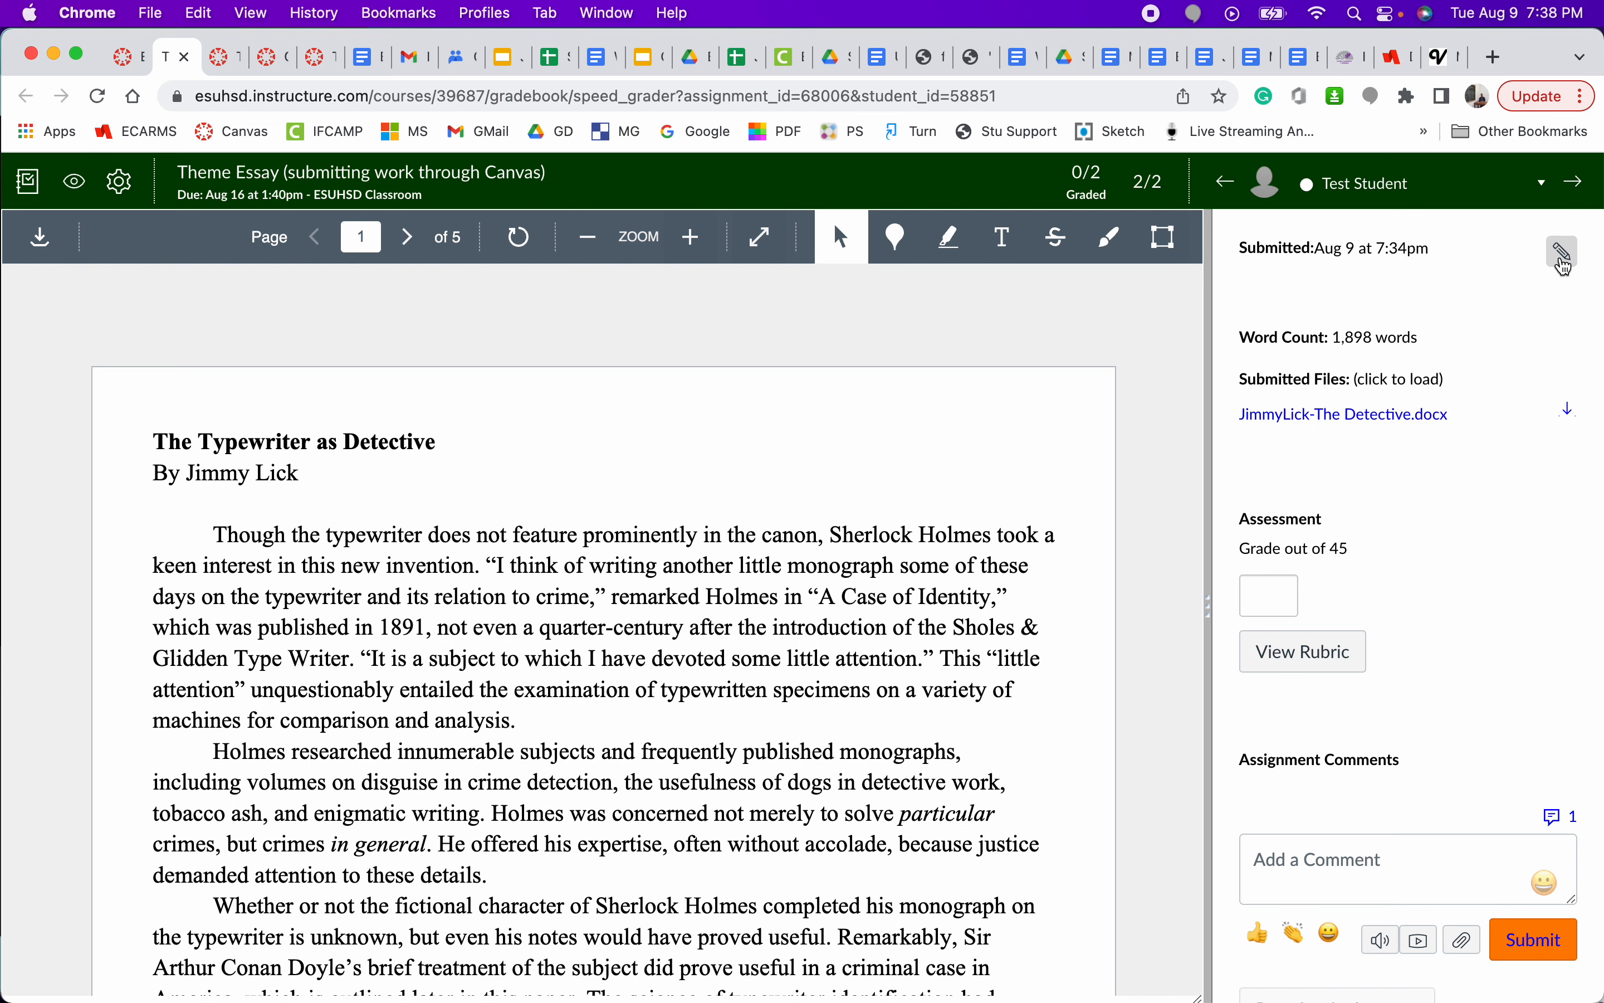
- Set the status of the Test Student's submission to Excused and clear the resulting grade
left_click(1565, 255)
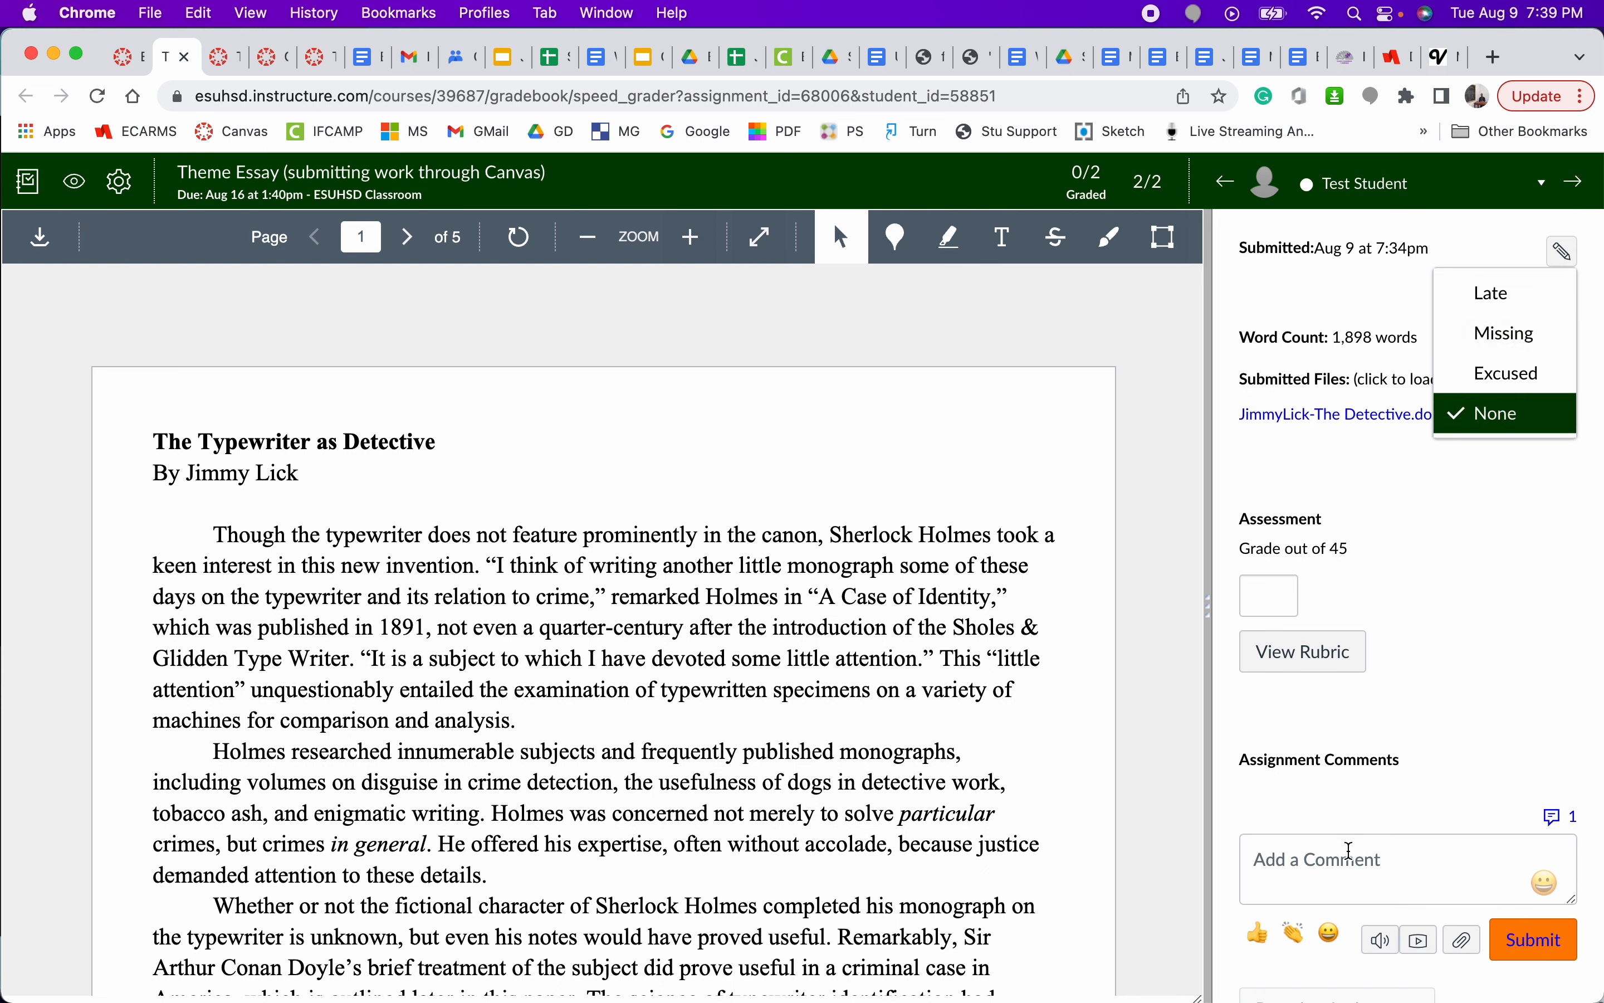
left_click(1350, 850)
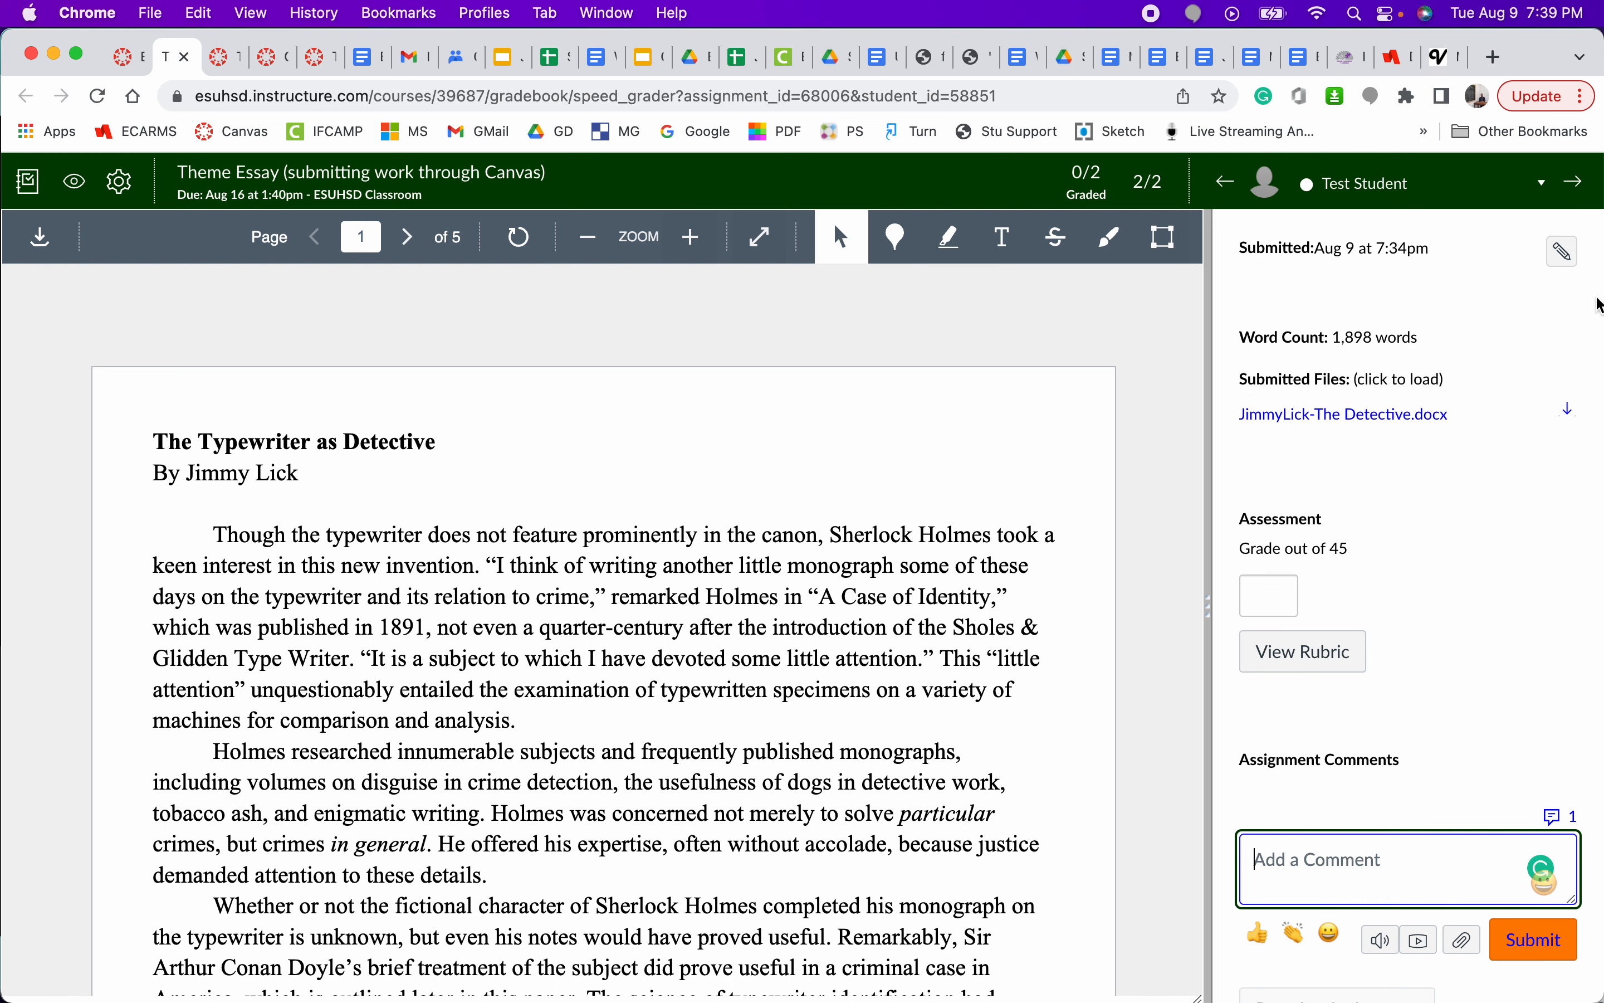
left_click(1562, 251)
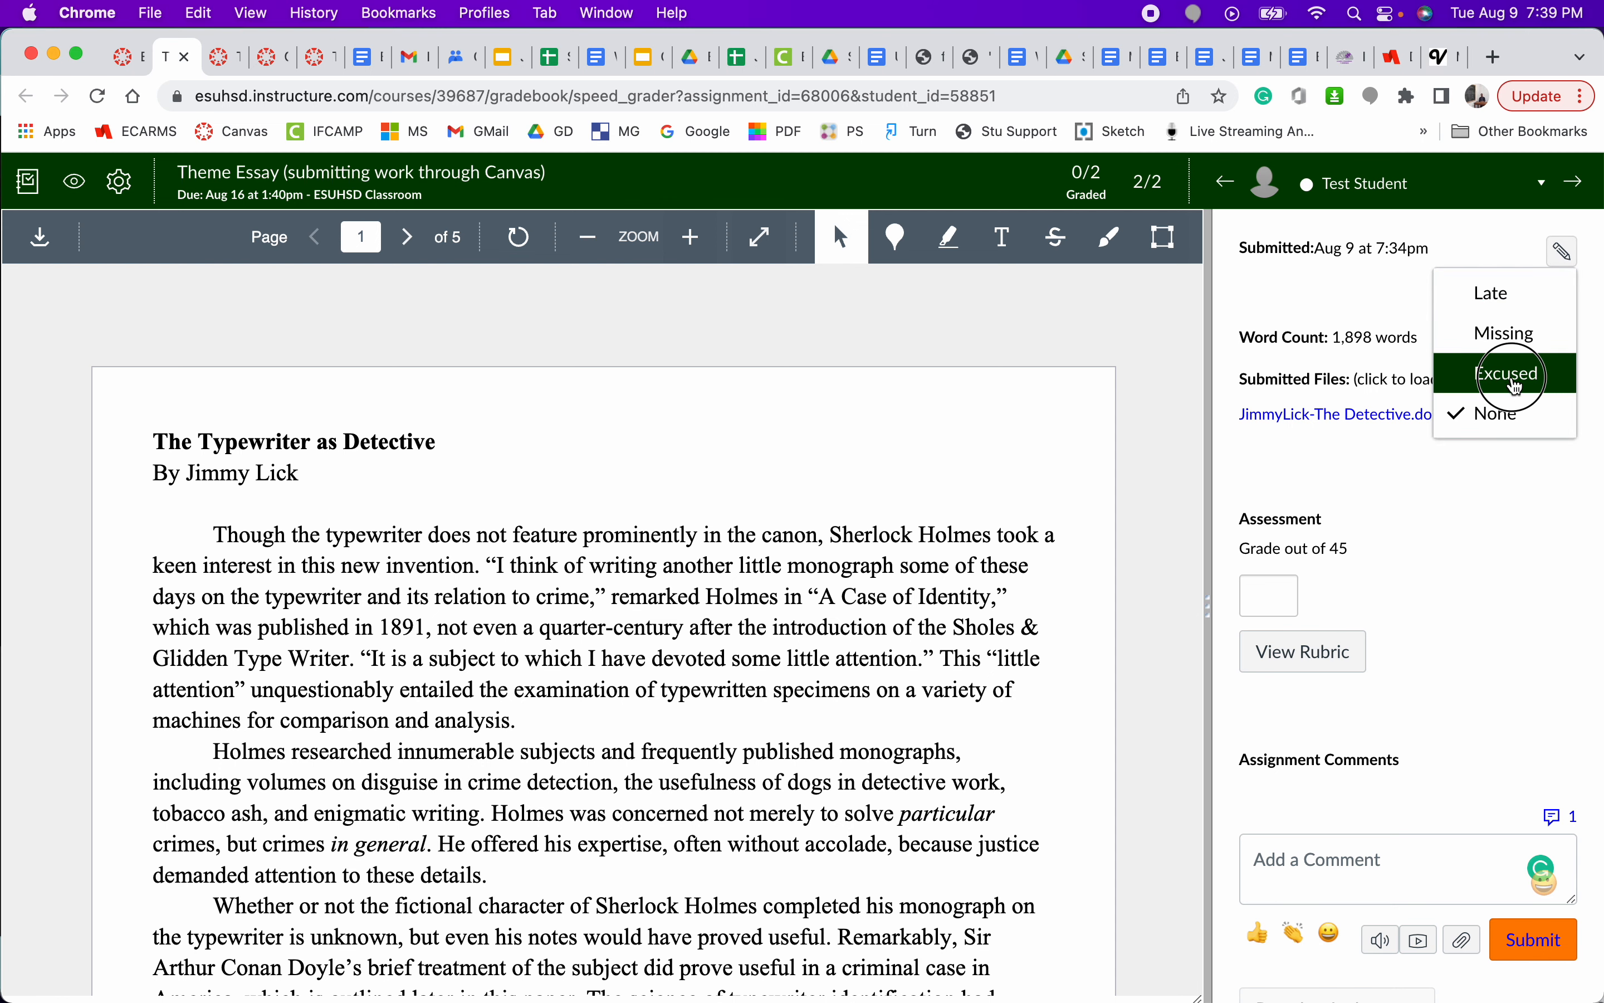
left_click(1518, 384)
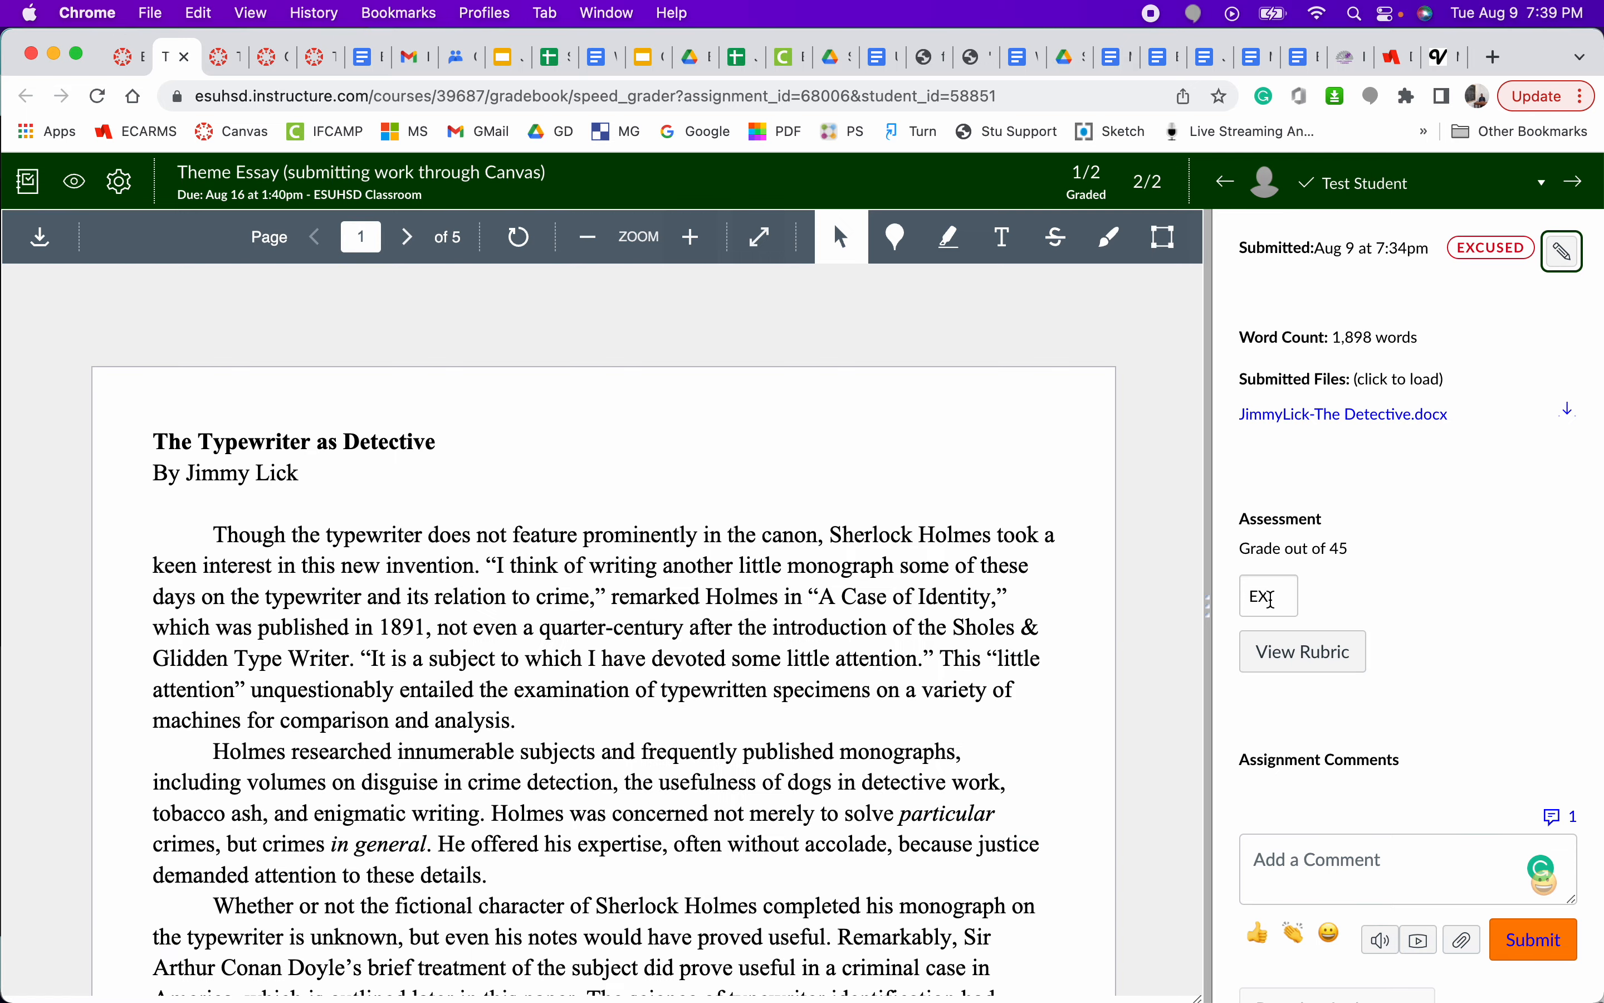
double_click(1272, 597)
key("BackSpace")
left_click(1417, 596)
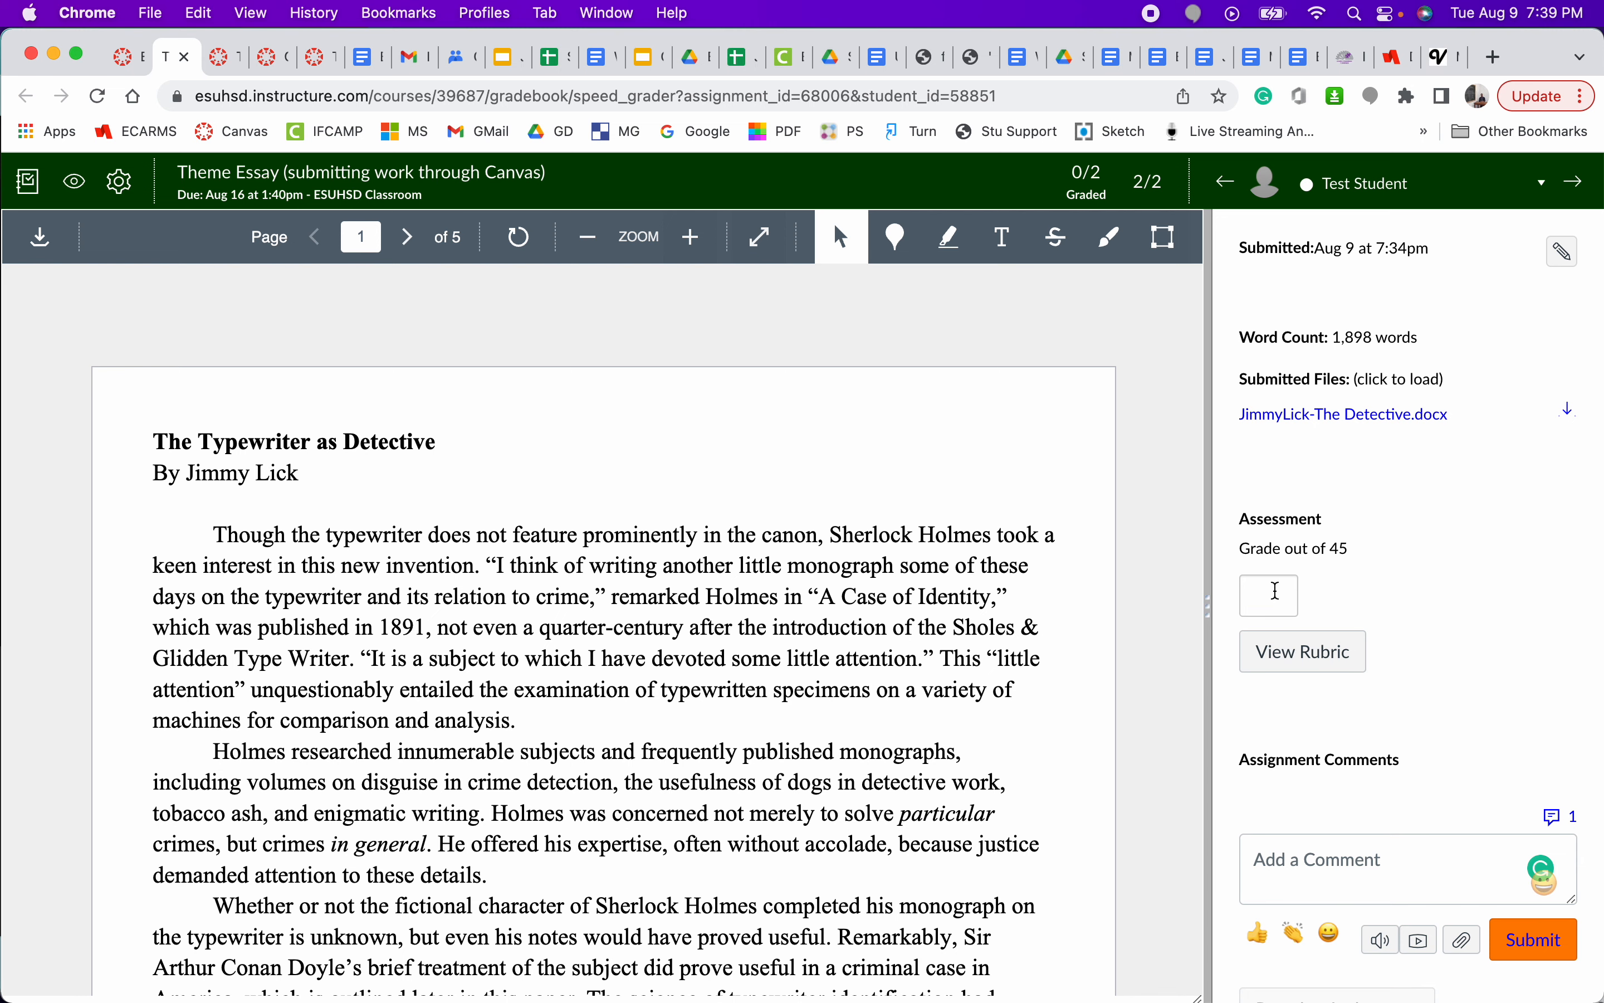
- Enter EX as the essay grade to excuse the submission, and remove that entry again
left_click(1277, 591)
type("EX")
key("Return")
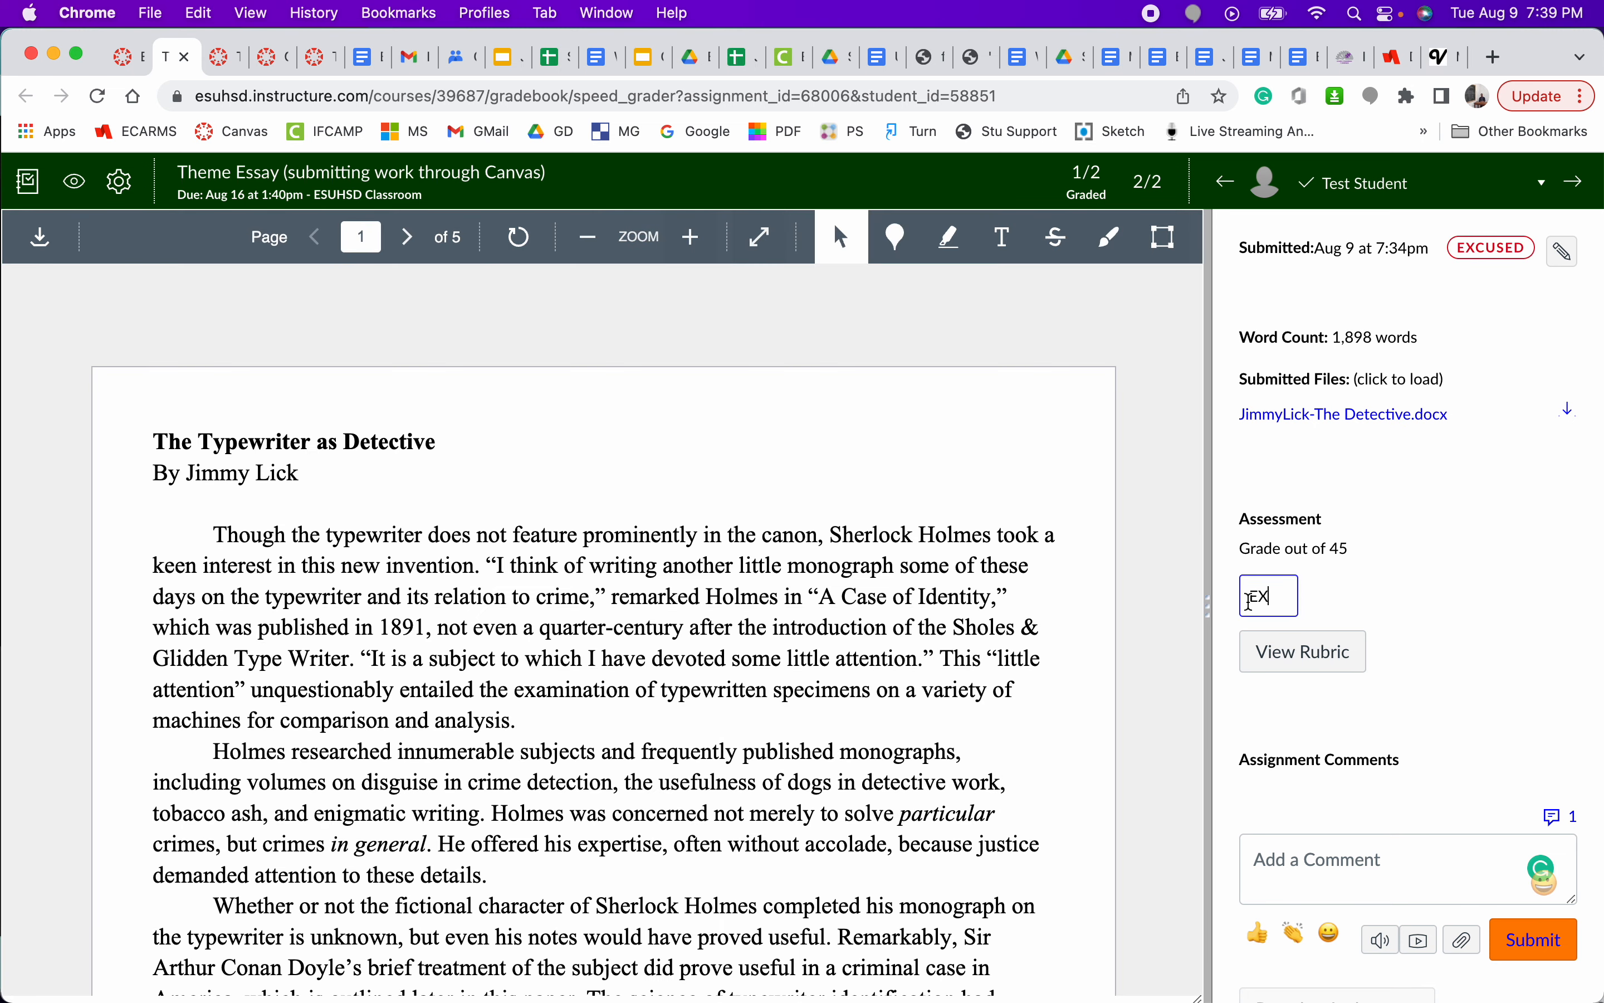
double_click(1259, 597)
key("BackSpace")
left_click(1416, 567)
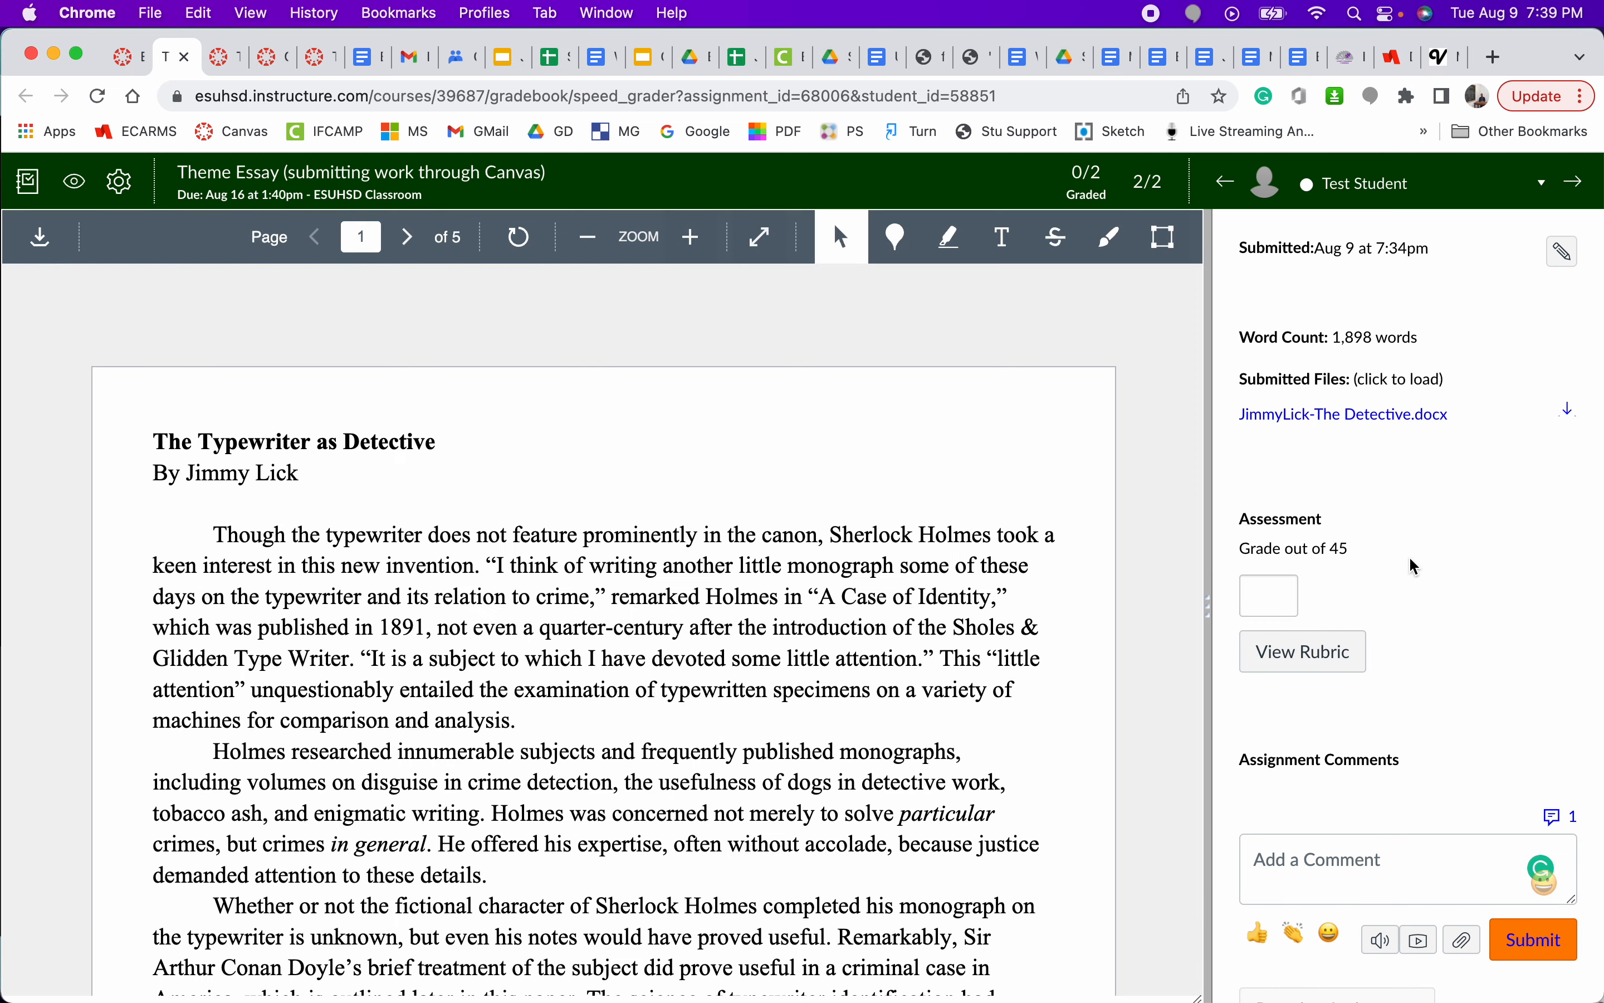
- Grade the essay 43 out of 45, check the student list, and clear the grade
left_click(1279, 595)
type("43")
left_click(1382, 195)
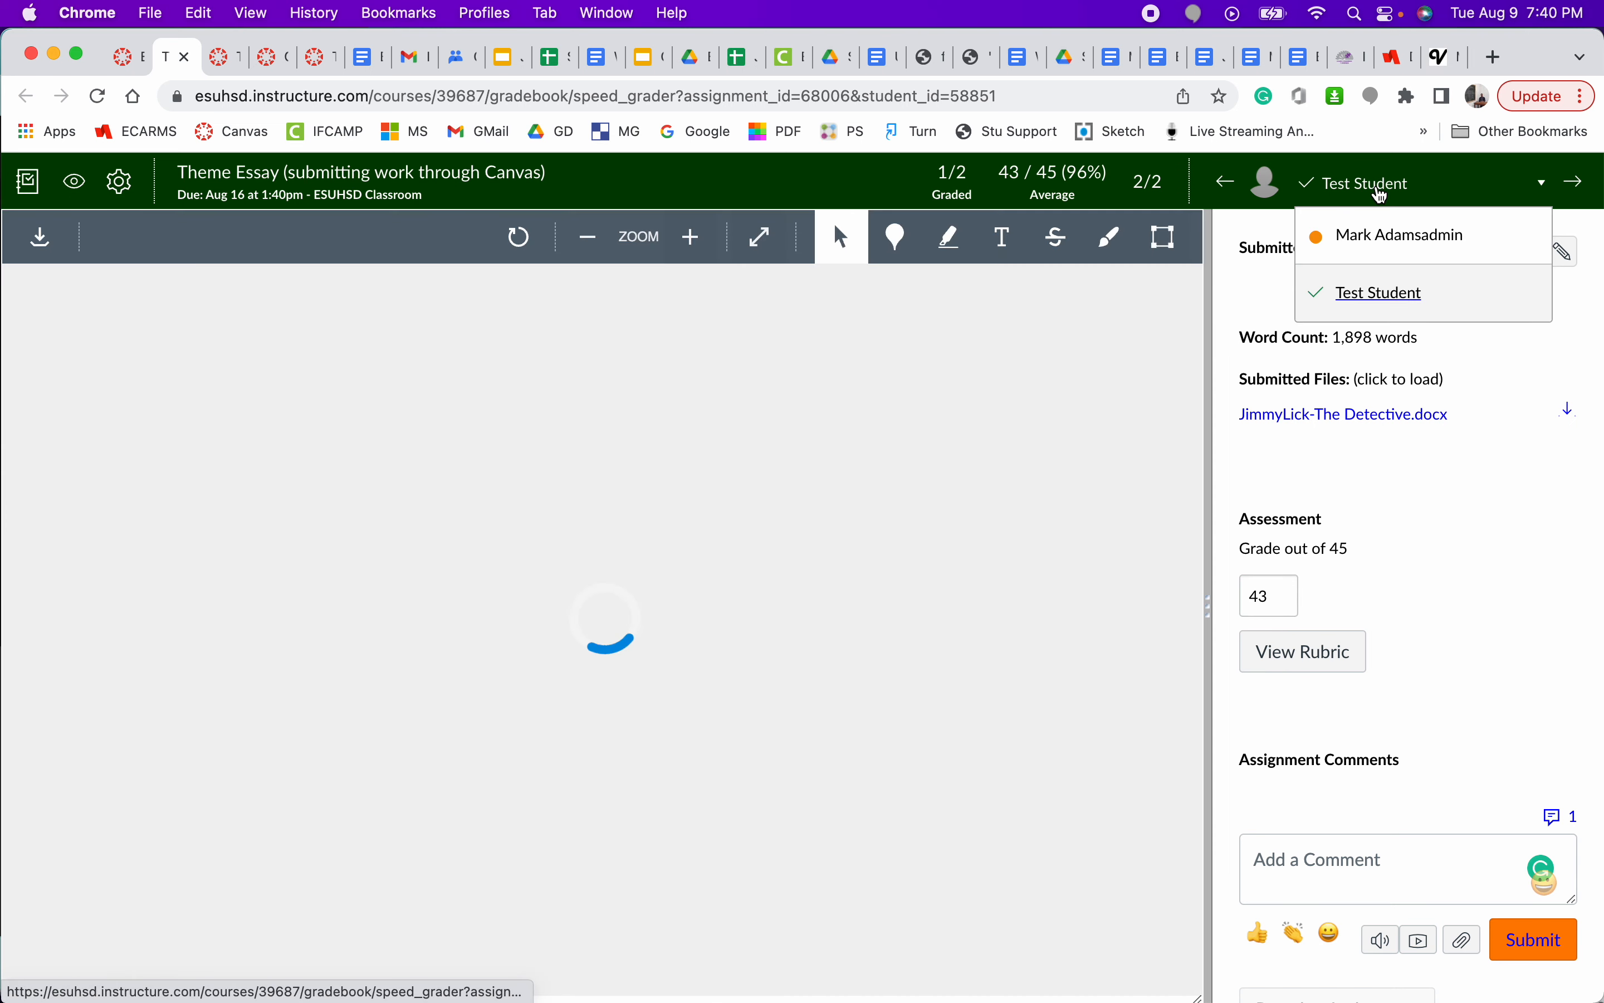
left_click(1382, 196)
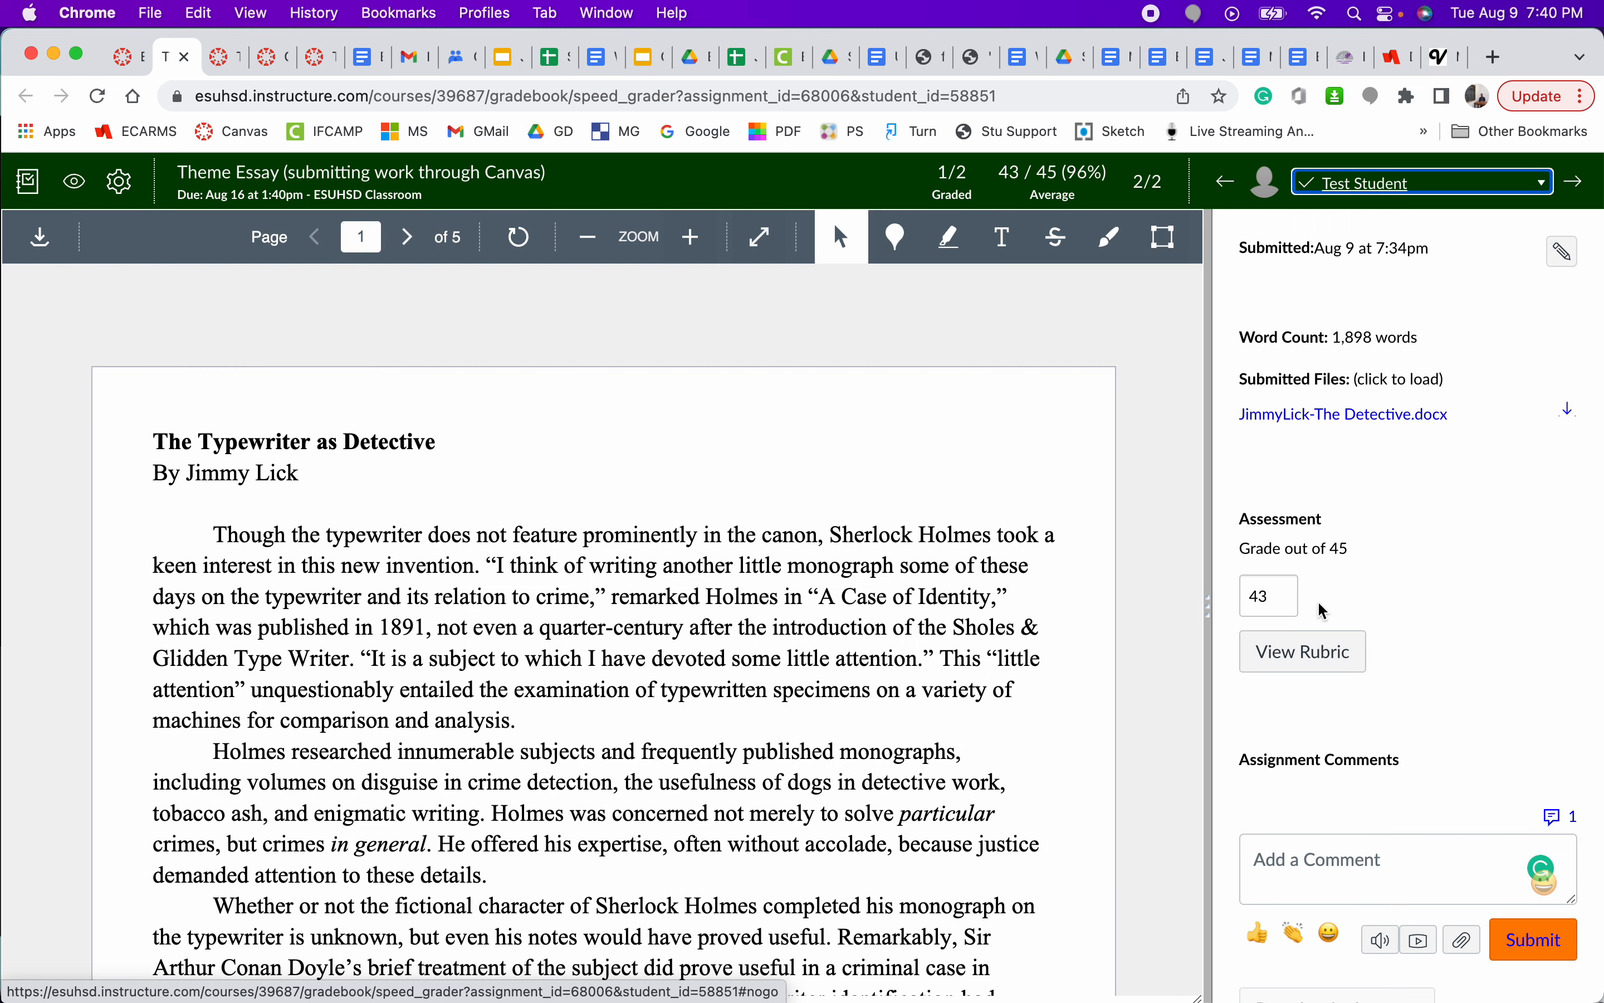
double_click(1280, 595)
key("BackSpace")
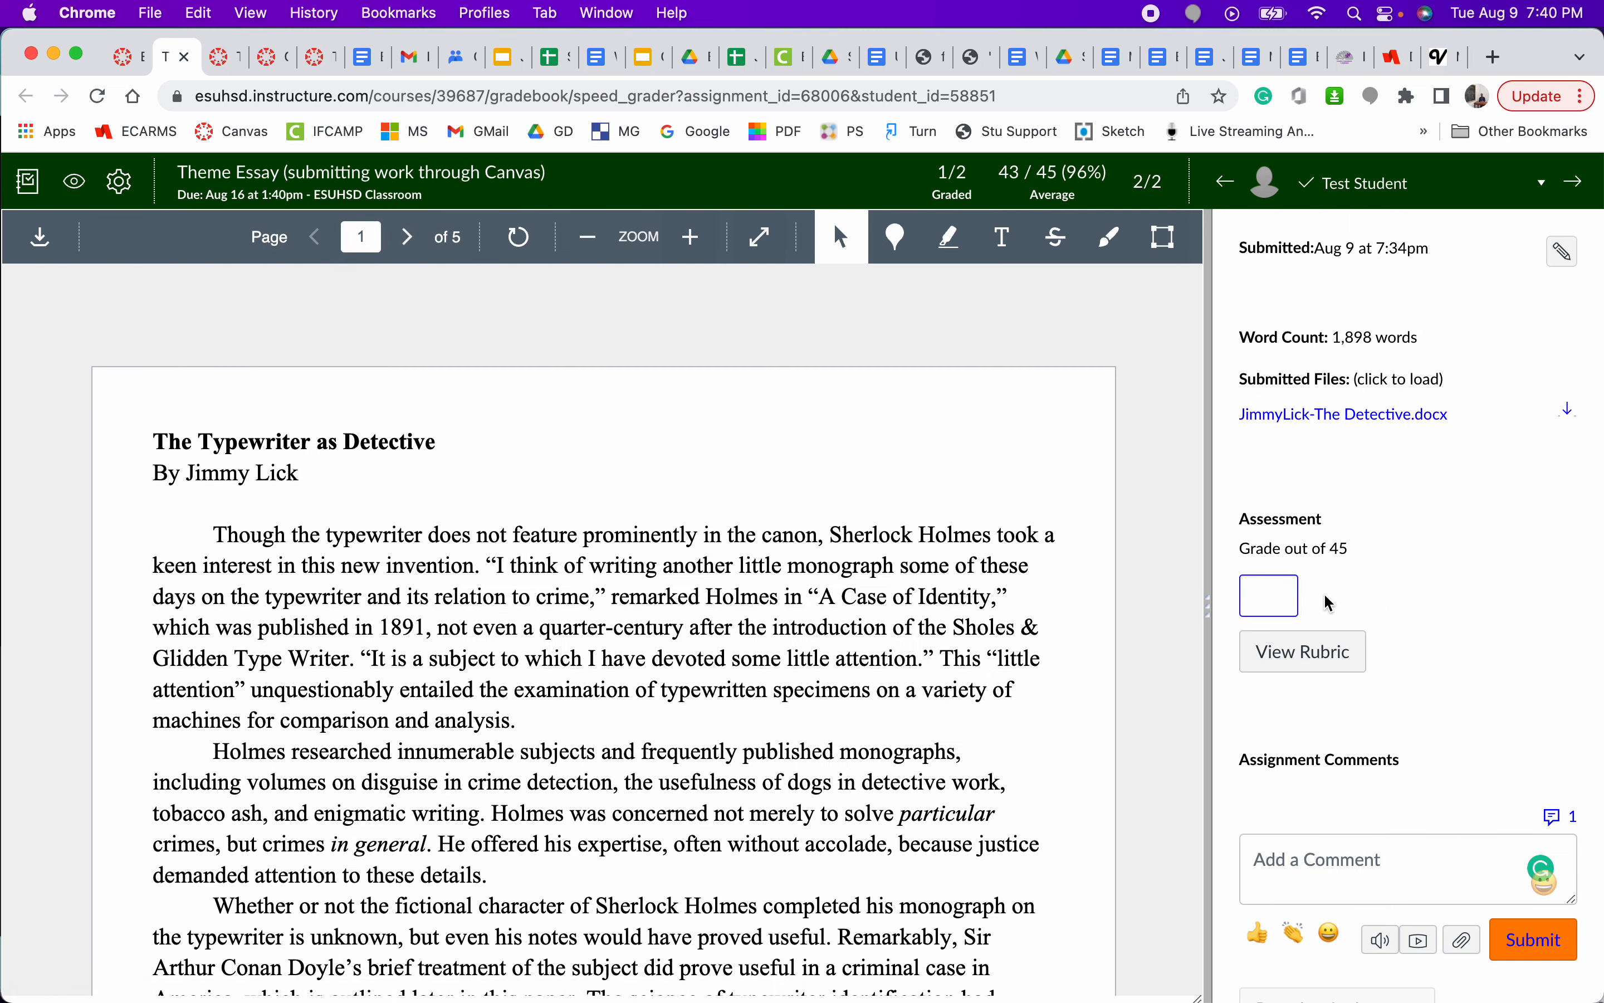
left_click(1406, 601)
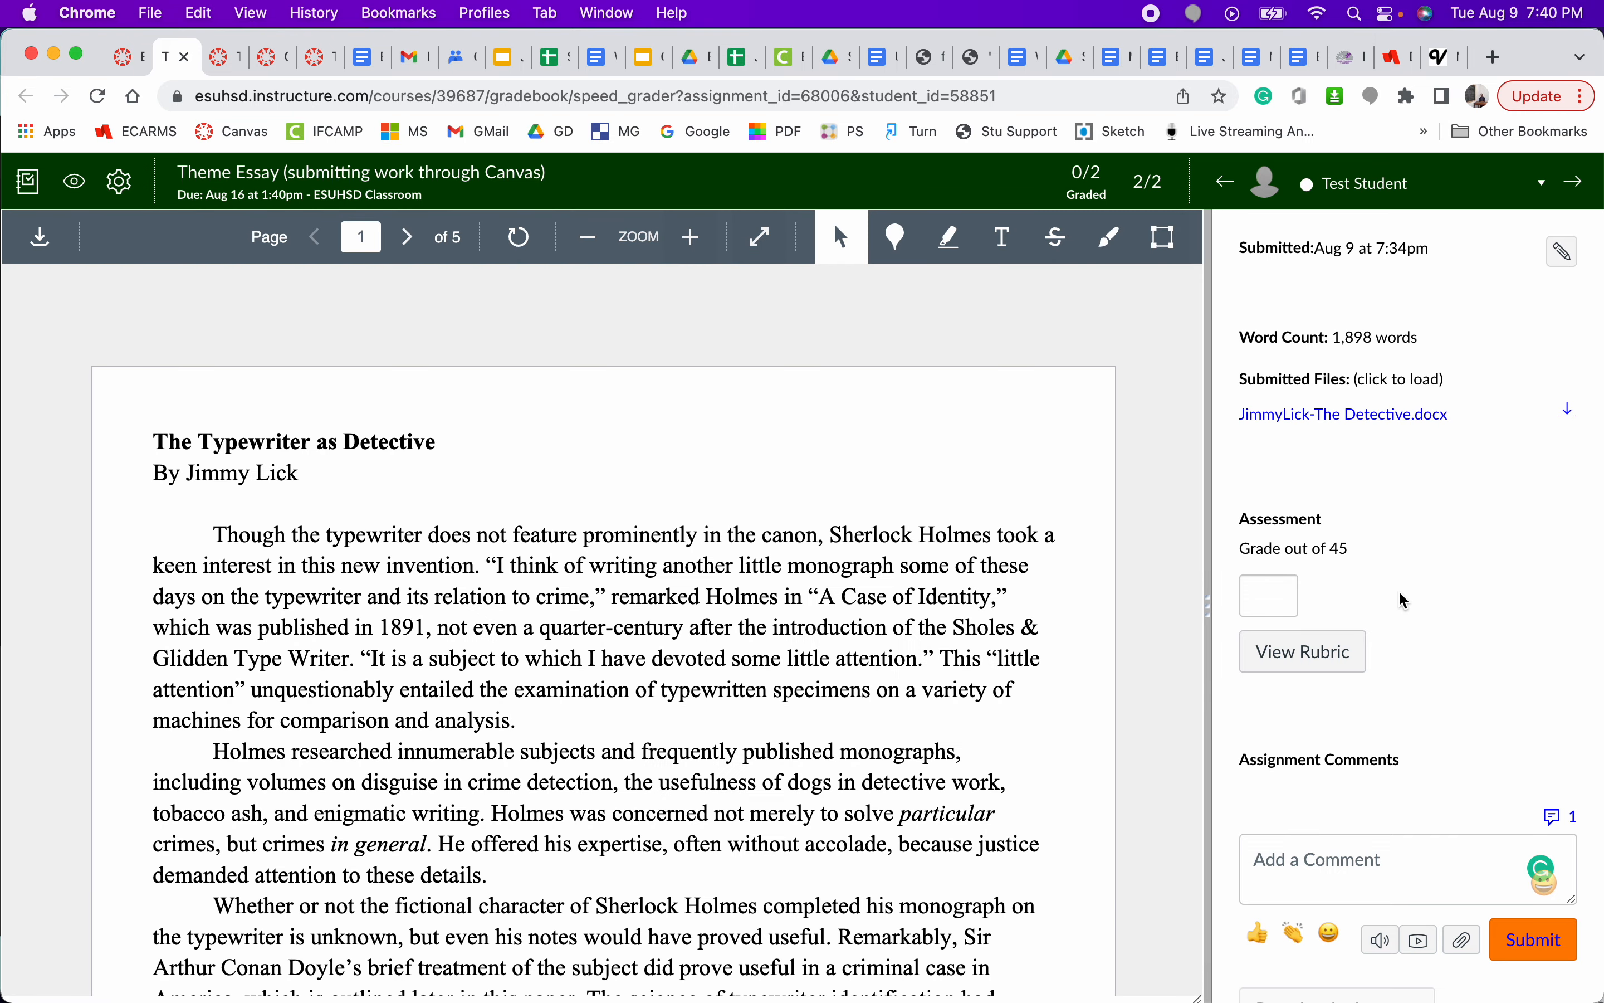
- Grade the essay 35 out of 45 and delete that grade again
left_click(1249, 597)
type("35")
left_click(1502, 605)
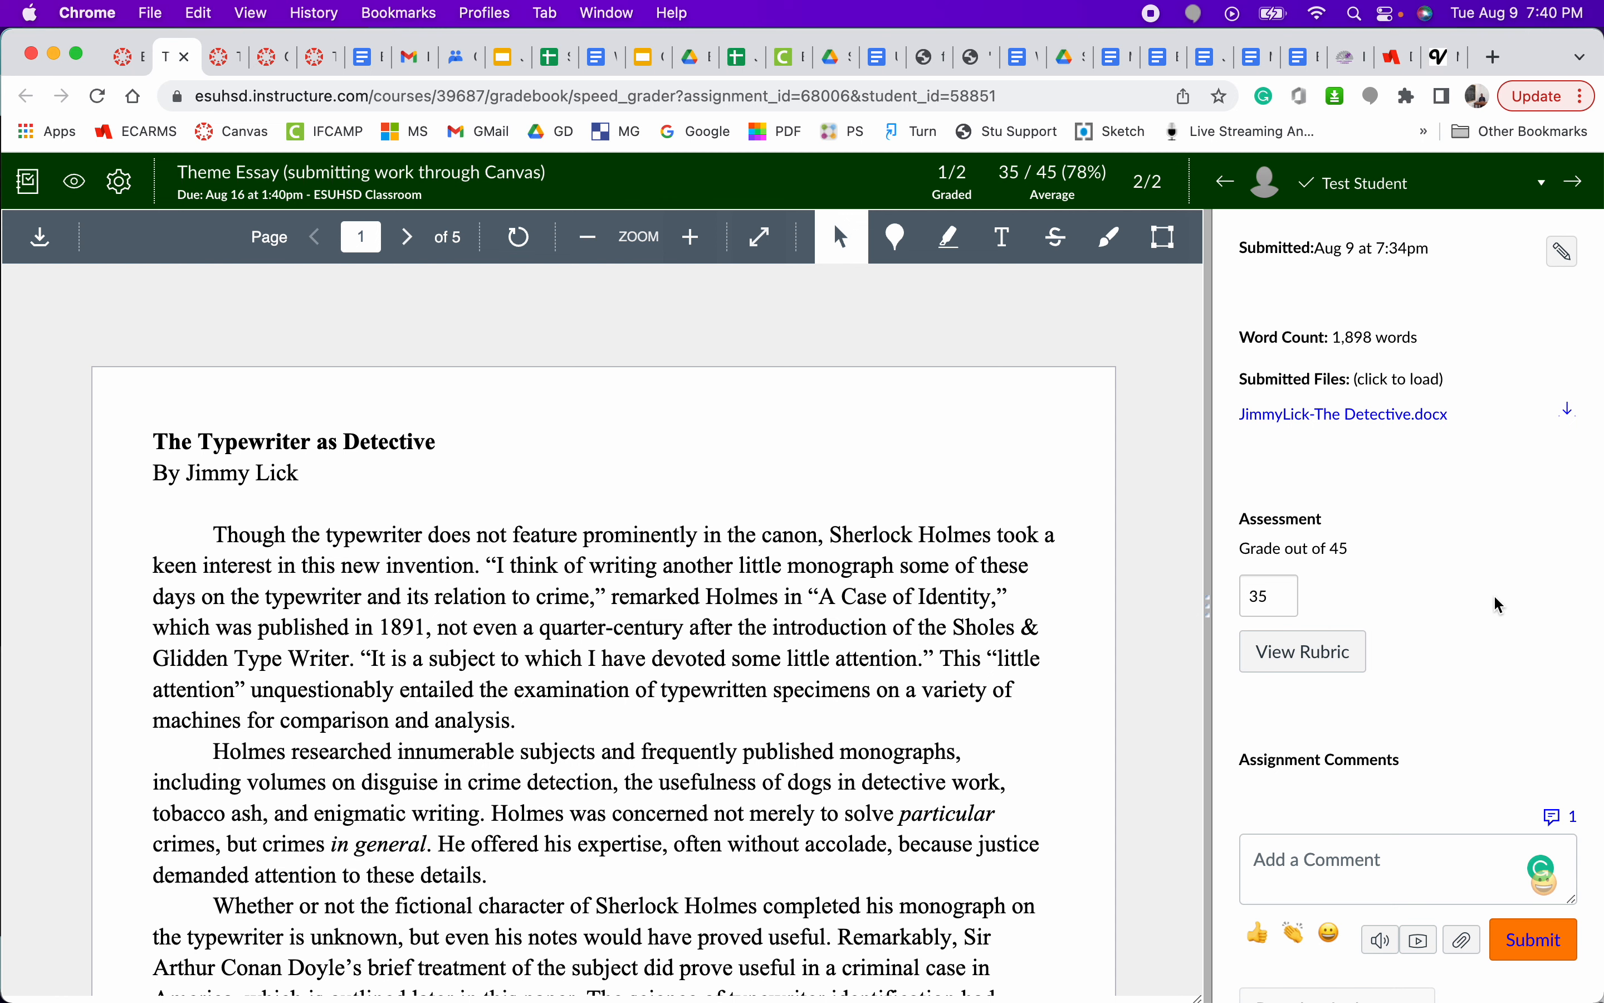
double_click(1273, 595)
key("BackSpace")
left_click(1399, 584)
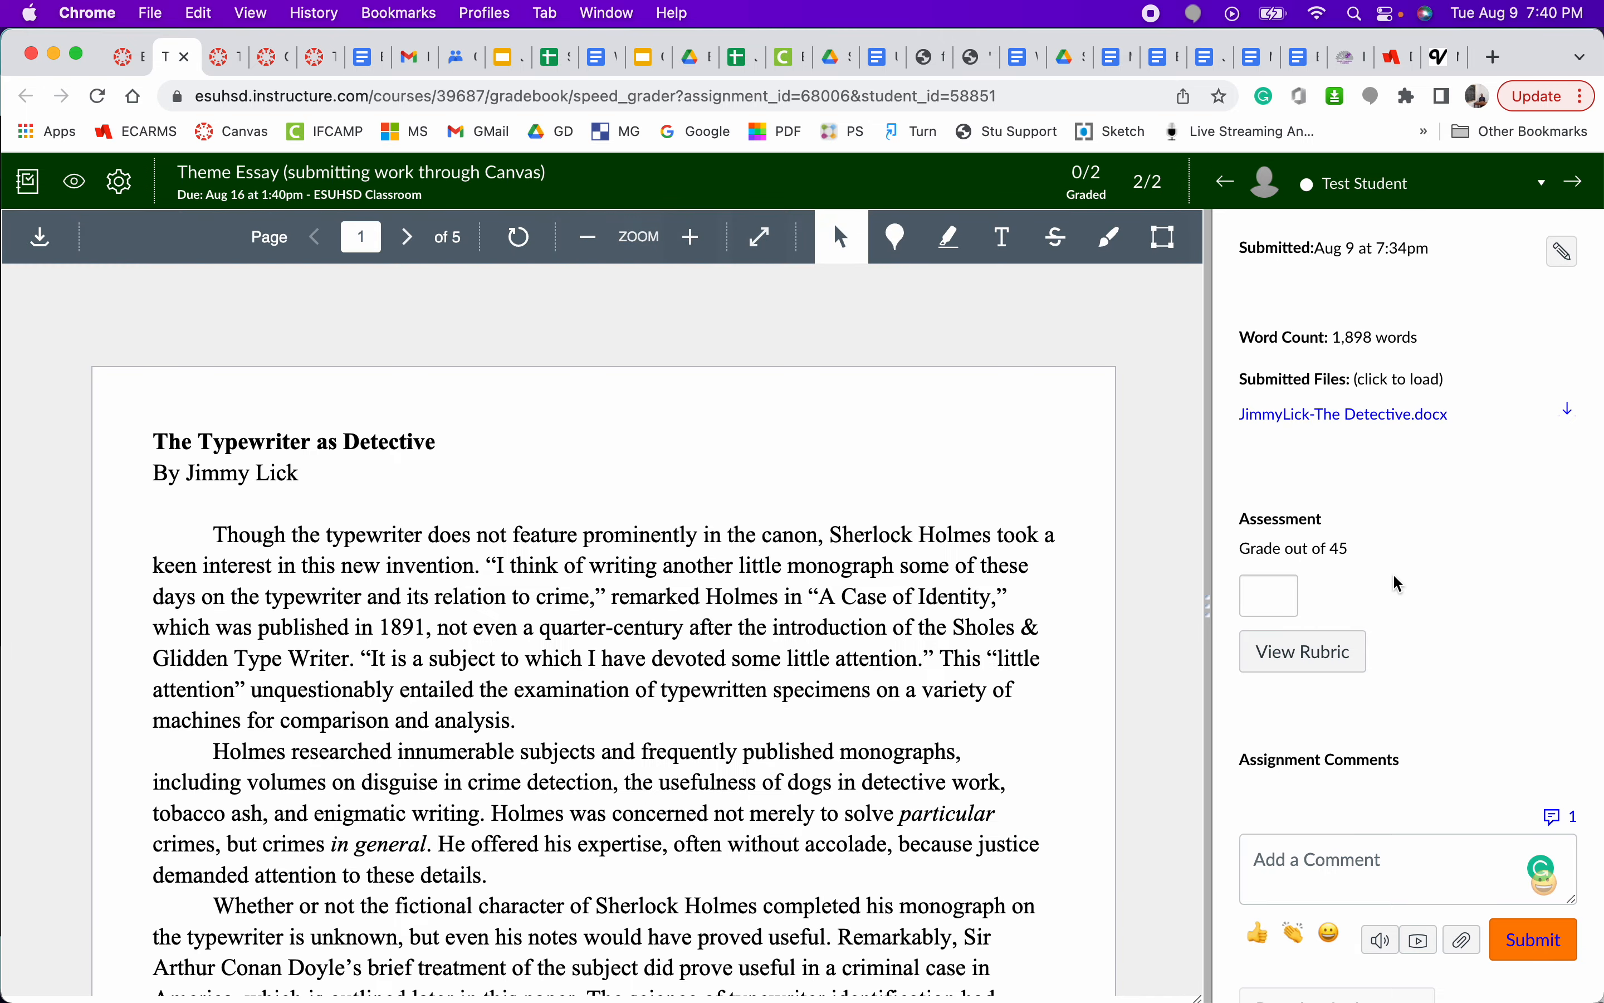
- Open the essay's grading rubric and widen the grading pane so more of its ratings fit
scroll(857, 614, "down", 5)
scroll(858, 613, "up", 5)
left_click(1304, 652)
left_click_drag(1210, 613, 1039, 636)
scroll(1492, 771, "right", 2)
scroll(1495, 771, "left", 3)
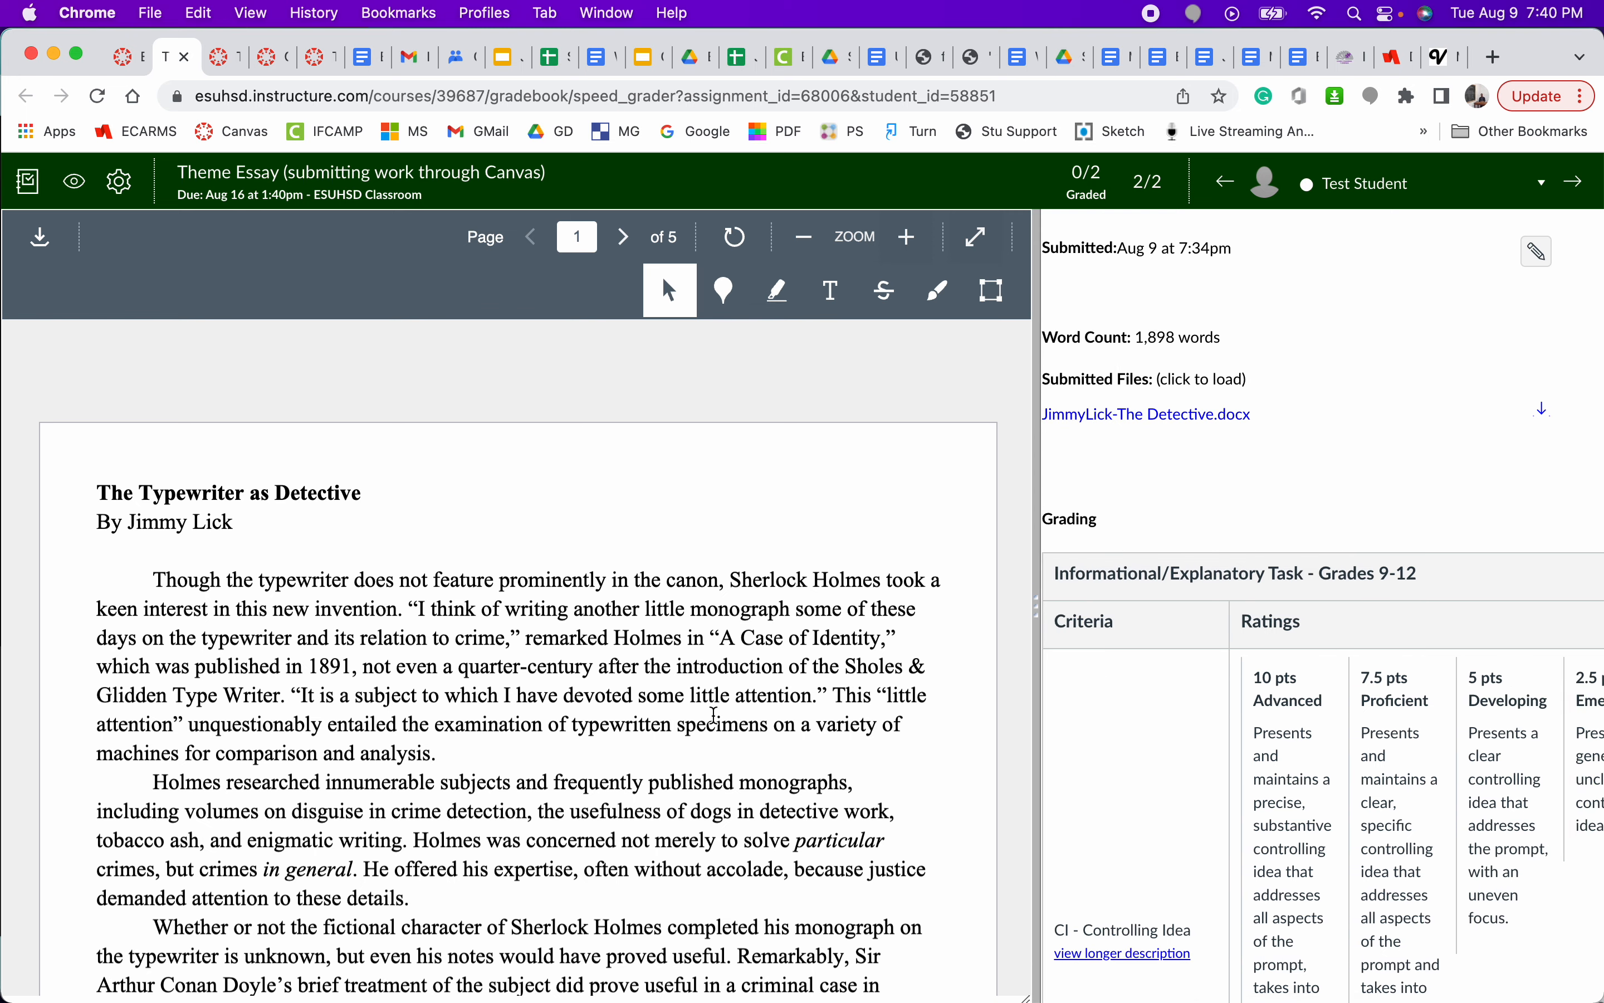
scroll(1387, 778, "left", 1)
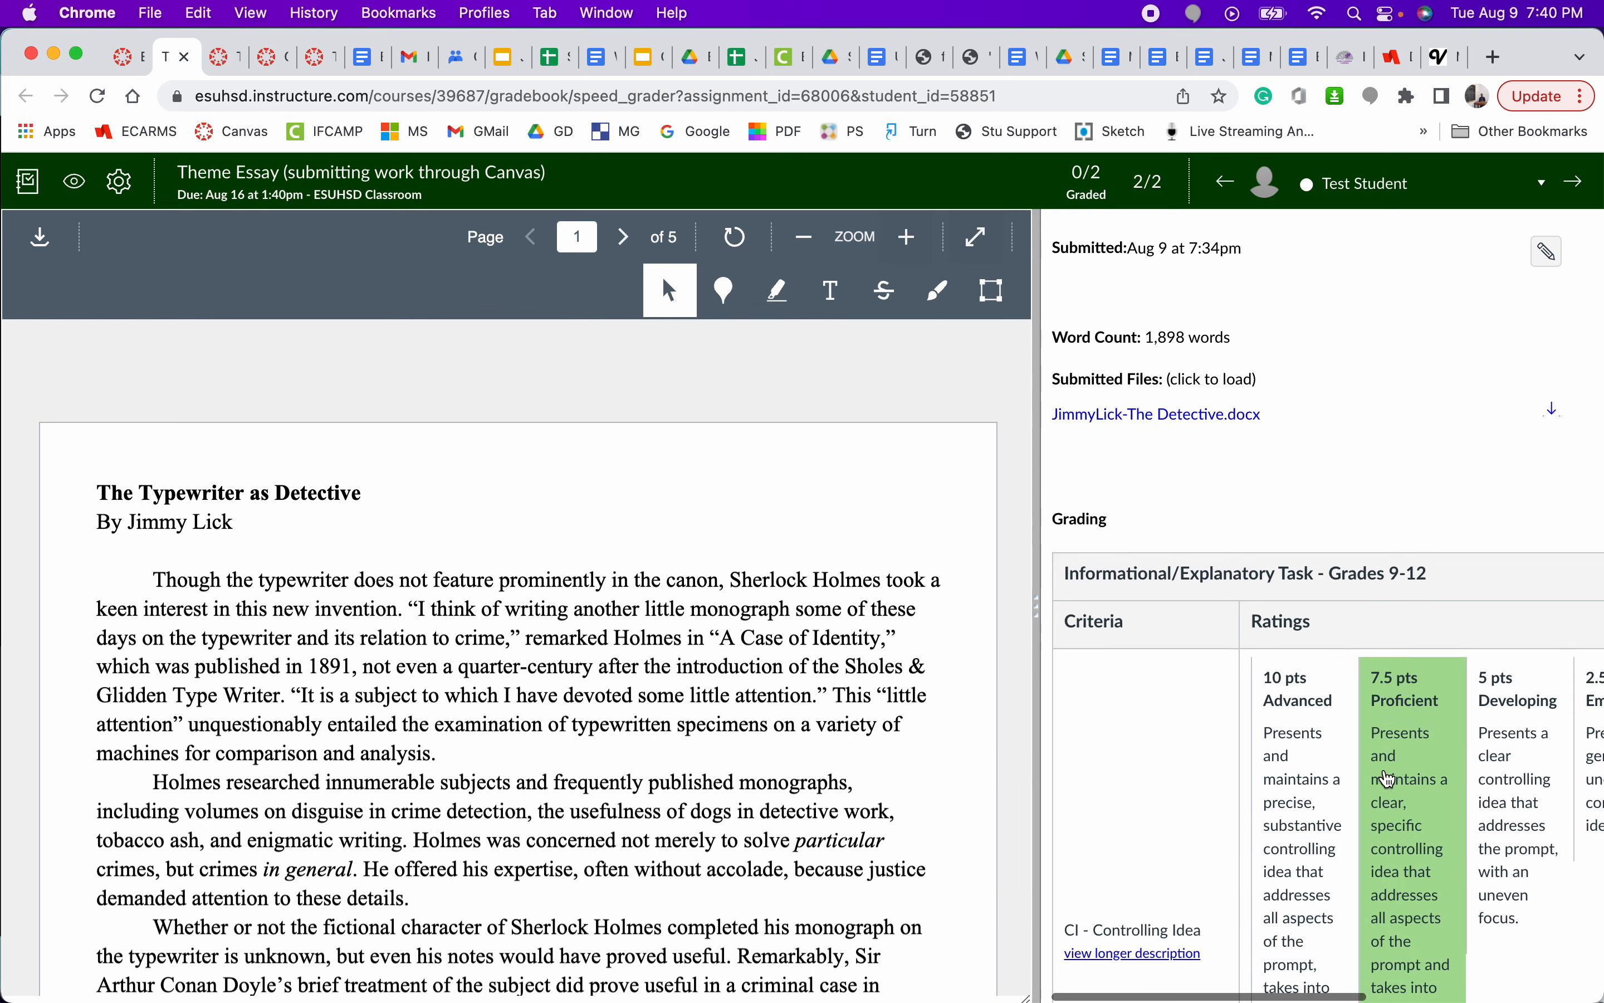
- Rate the CI - Controlling Idea criterion as Advanced (10 pts) in the rubric
scroll(1391, 780, "down", 3)
left_click(1304, 651)
scroll(1379, 730, "down", 6)
left_click(1448, 756)
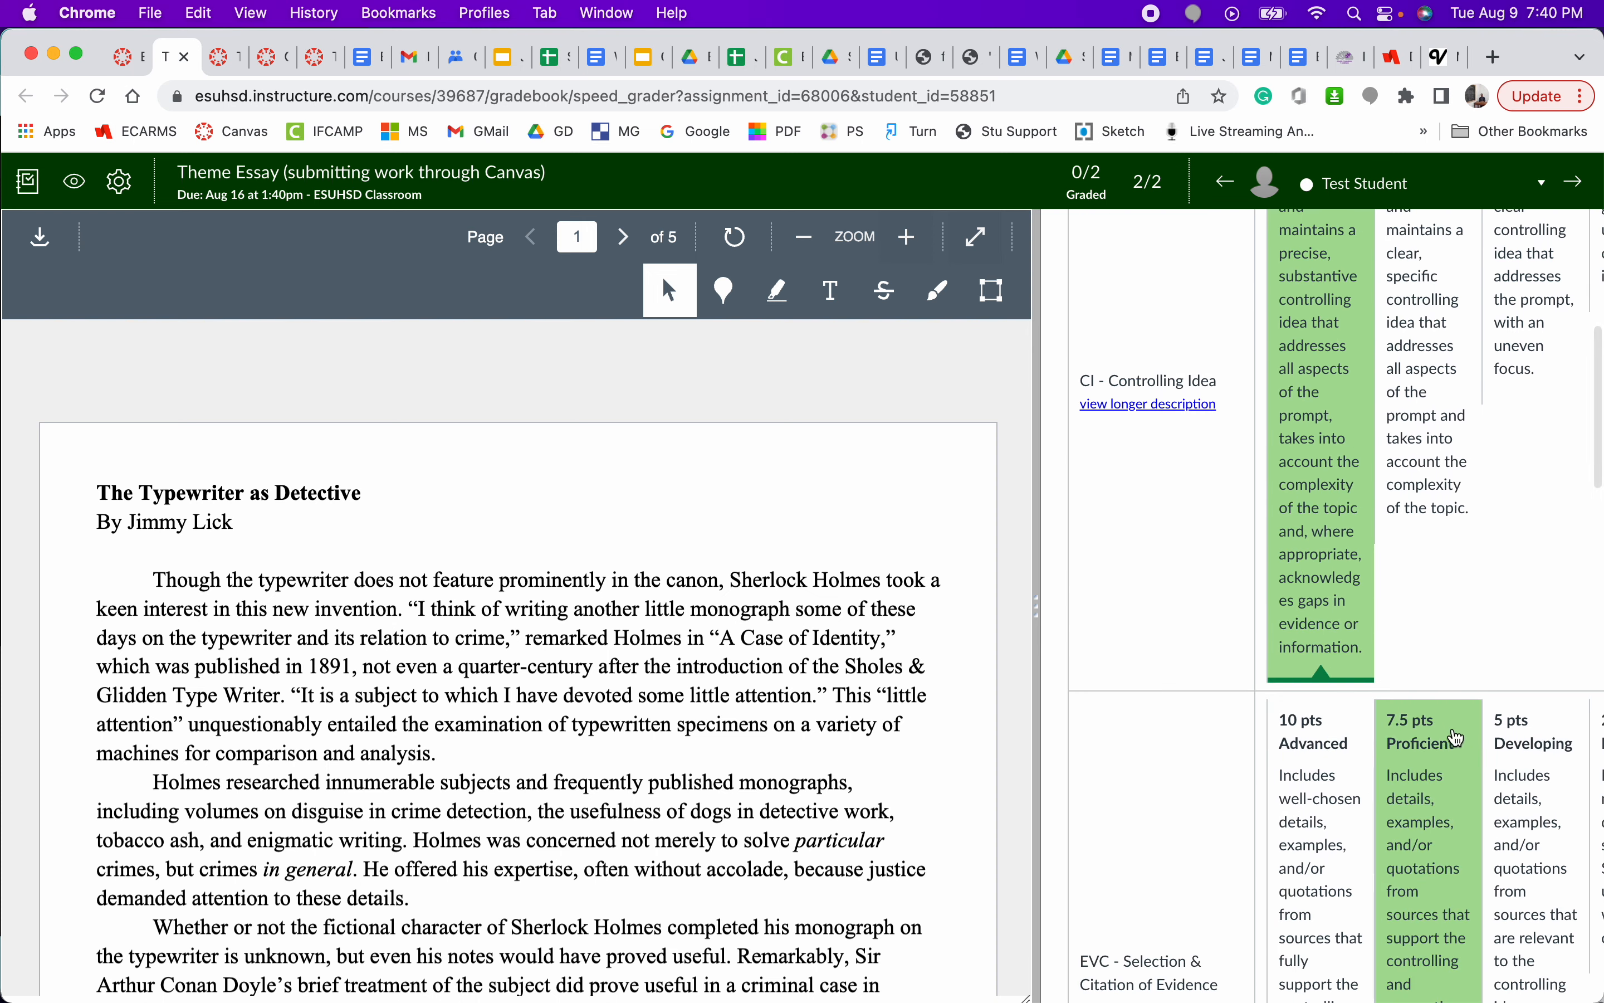
scroll(1450, 762, "down", 3)
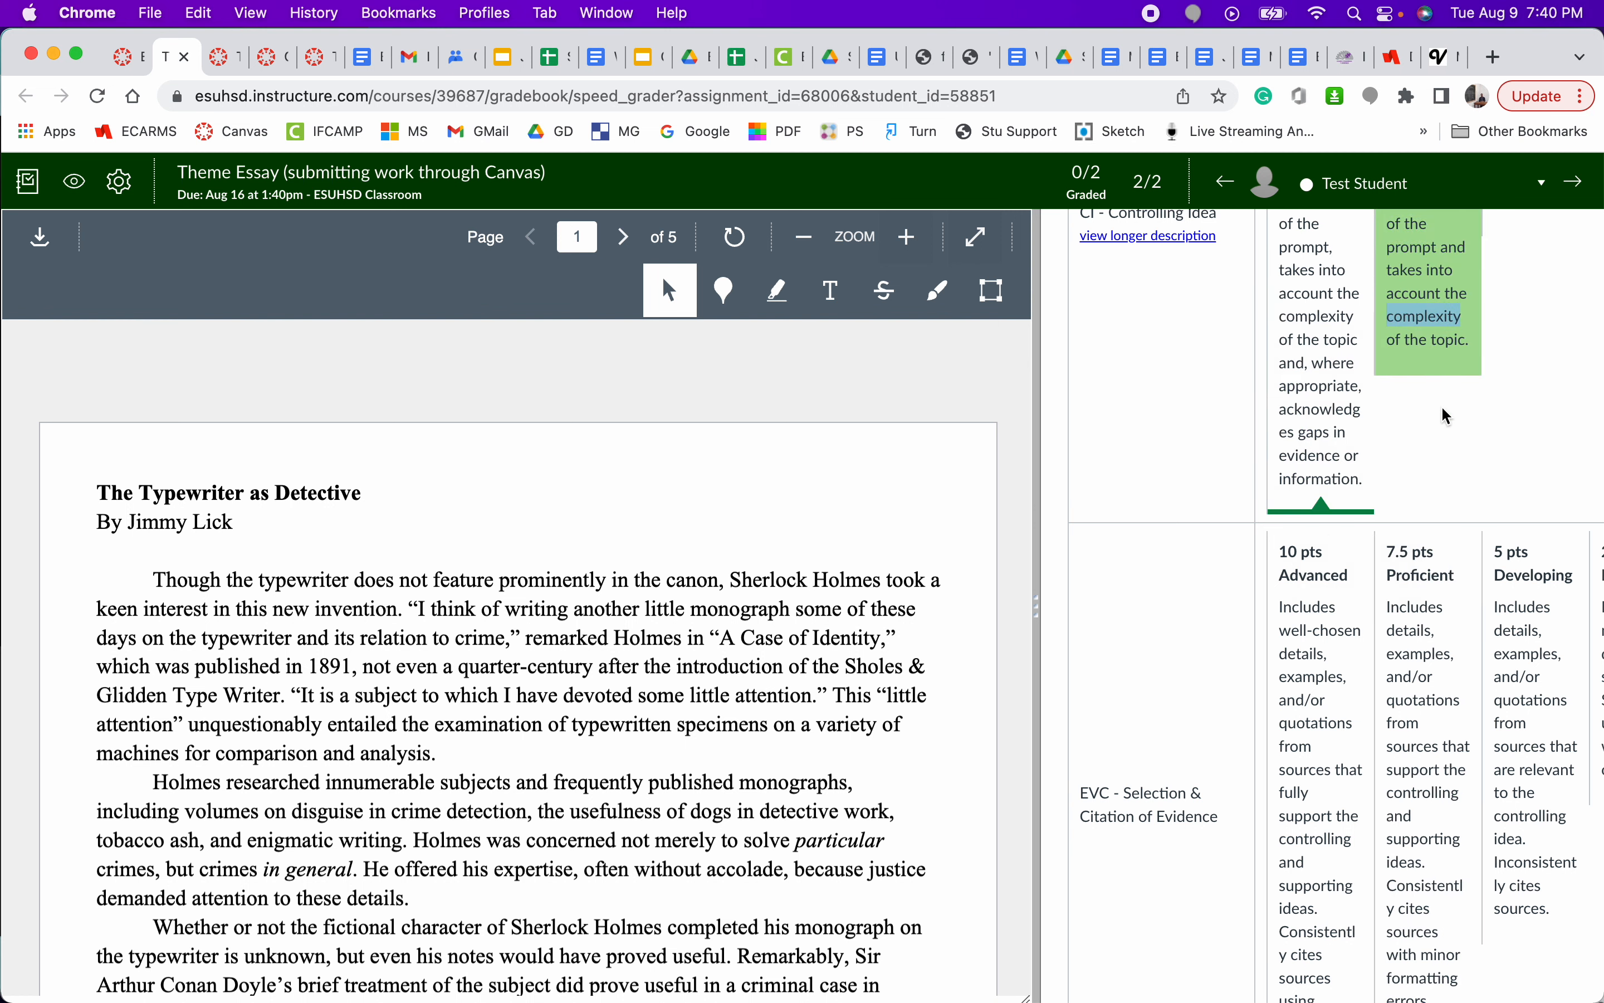
left_click(1417, 279)
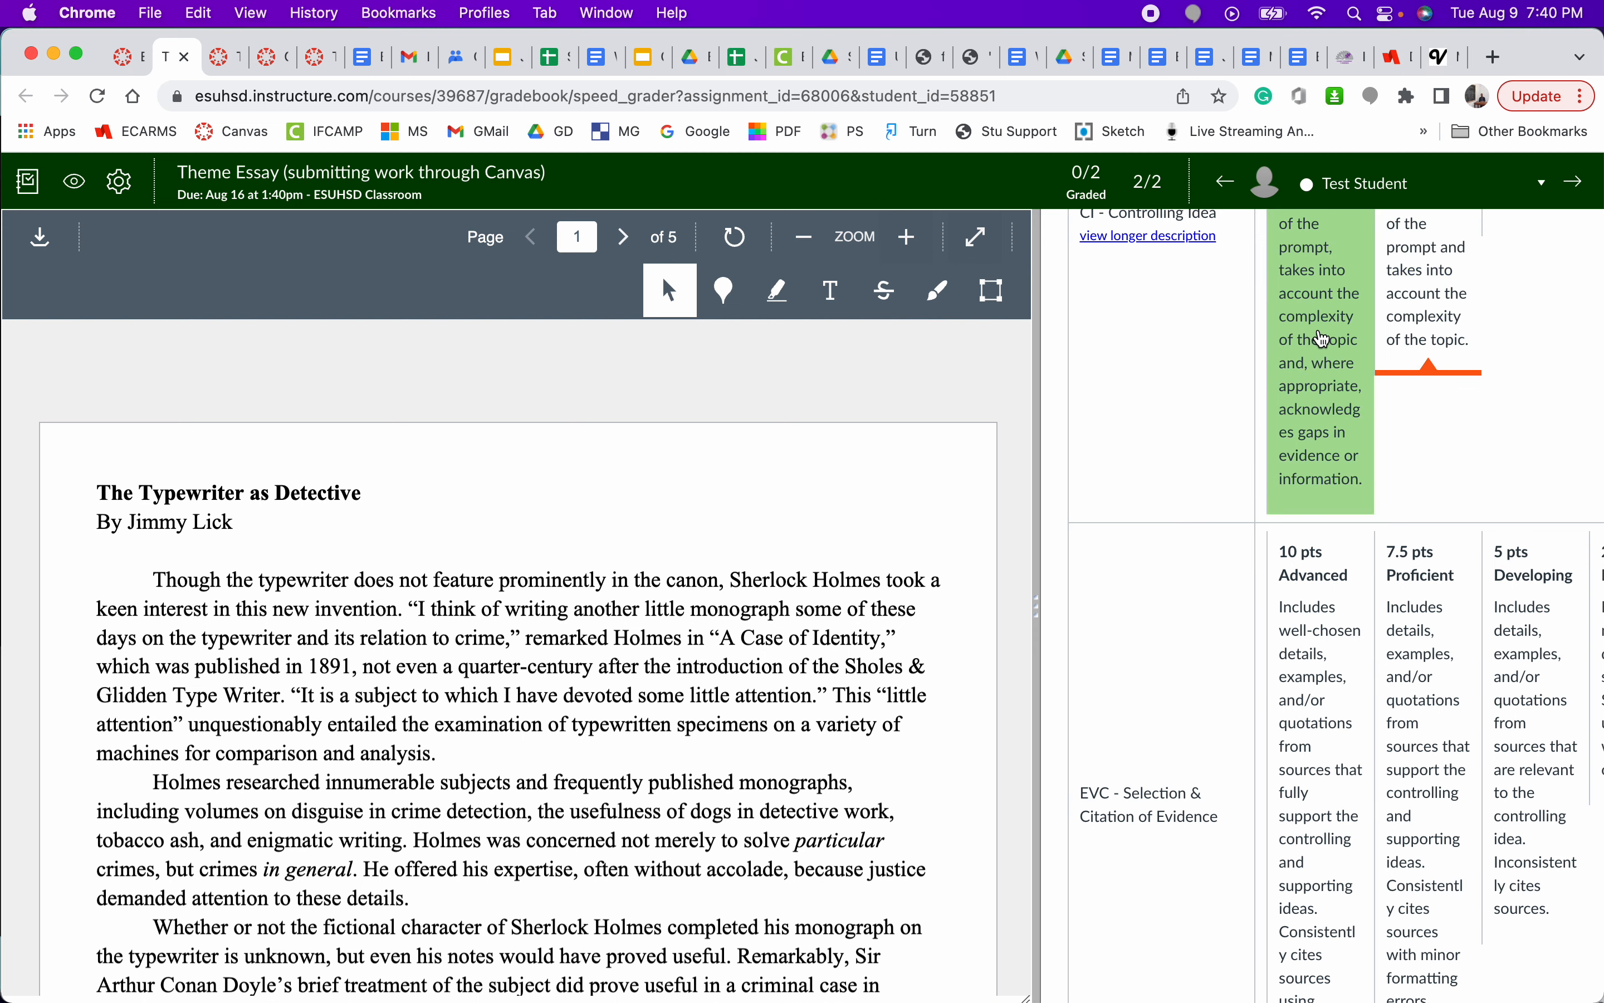
left_click(1320, 337)
- Rate Development Advanced (10 pts), Organization Proficient (7.22 pts) and Conventions Advanced (5 pts), and save the rubric
scroll(1403, 700, "down", 10)
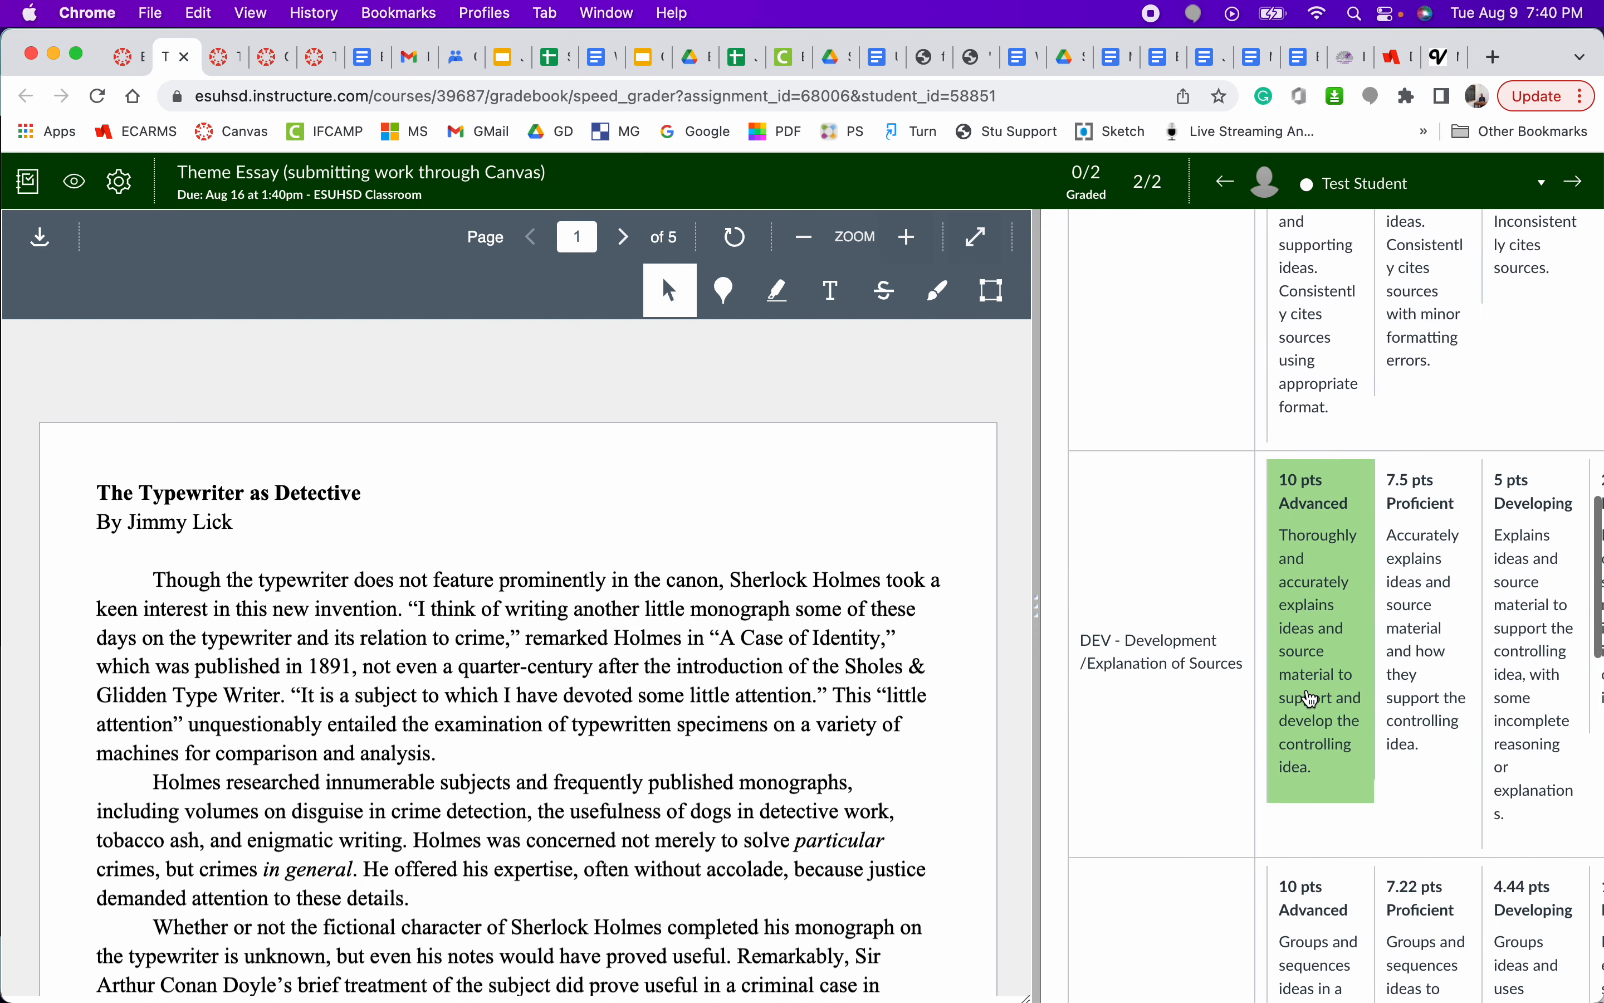
left_click(1312, 701)
scroll(1313, 701, "down", 4)
scroll(1312, 701, "down", 5)
left_click(1420, 584)
scroll(1392, 584, "down", 9)
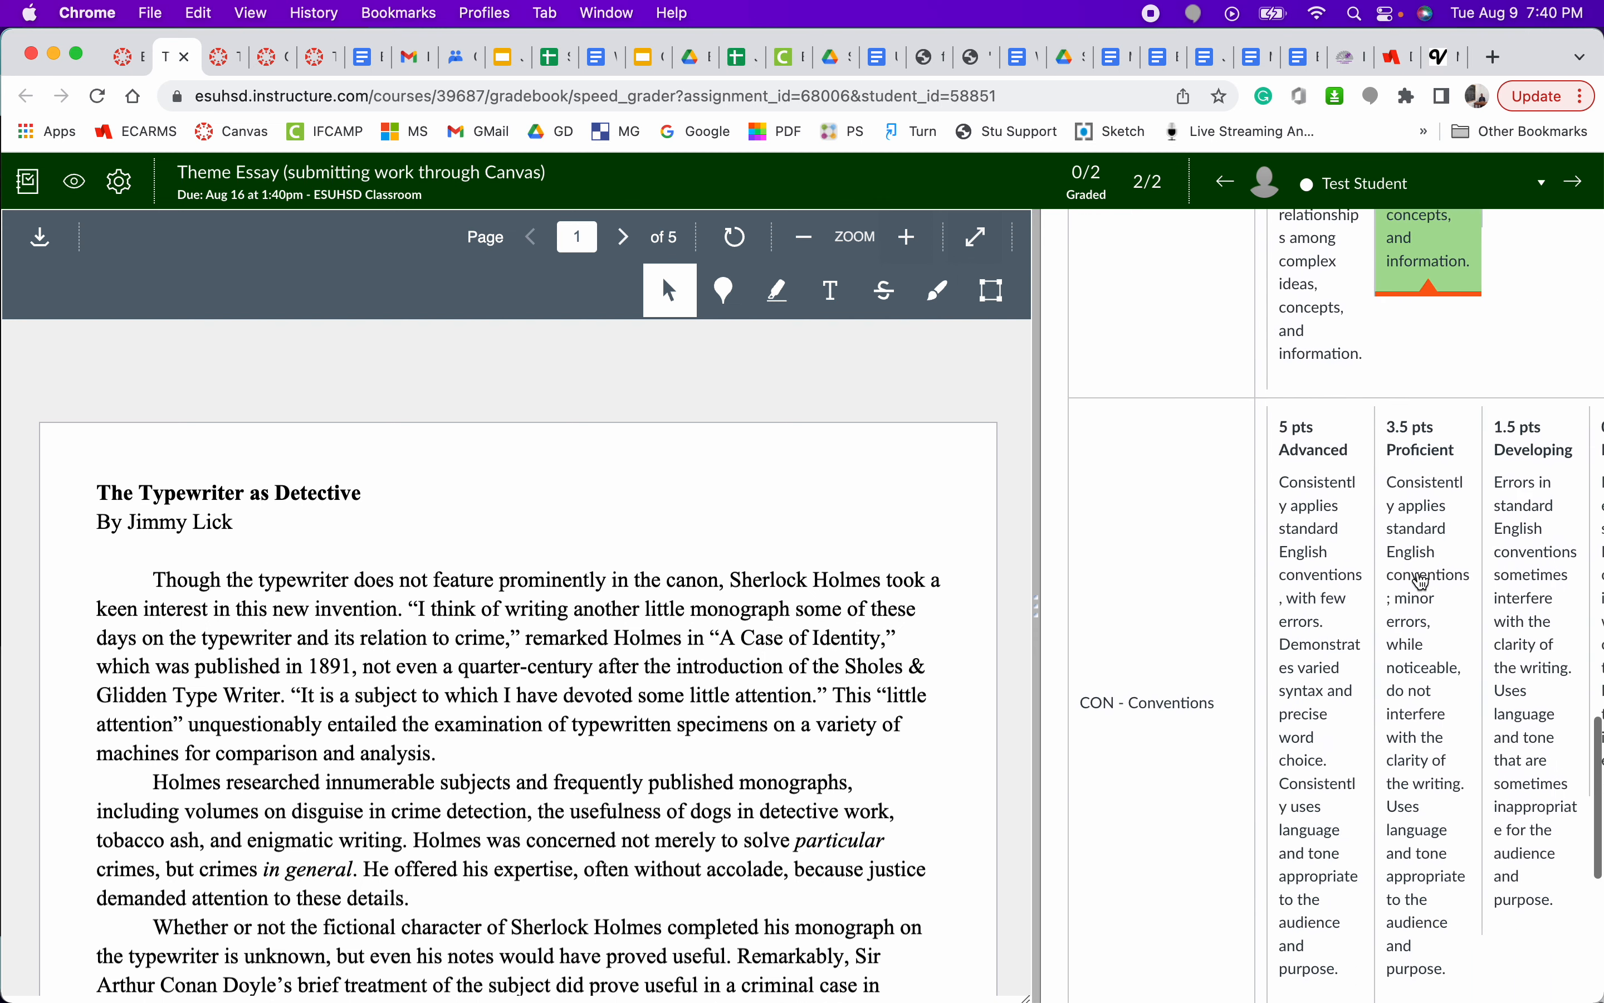
left_click(1329, 582)
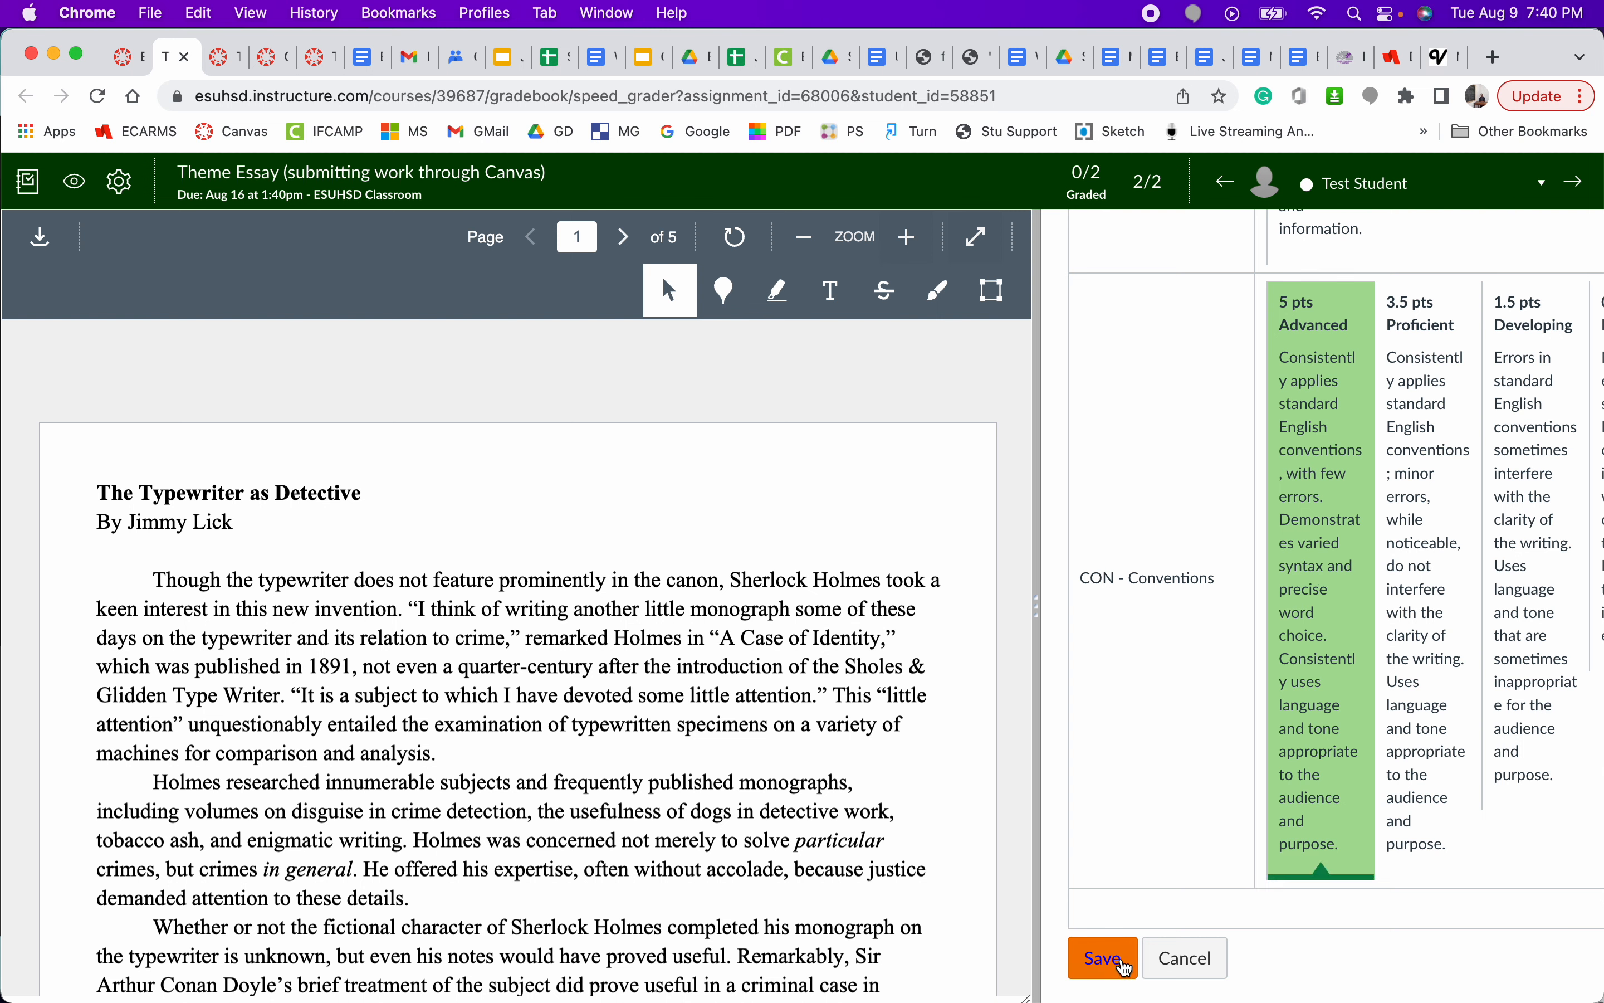
left_click(1117, 963)
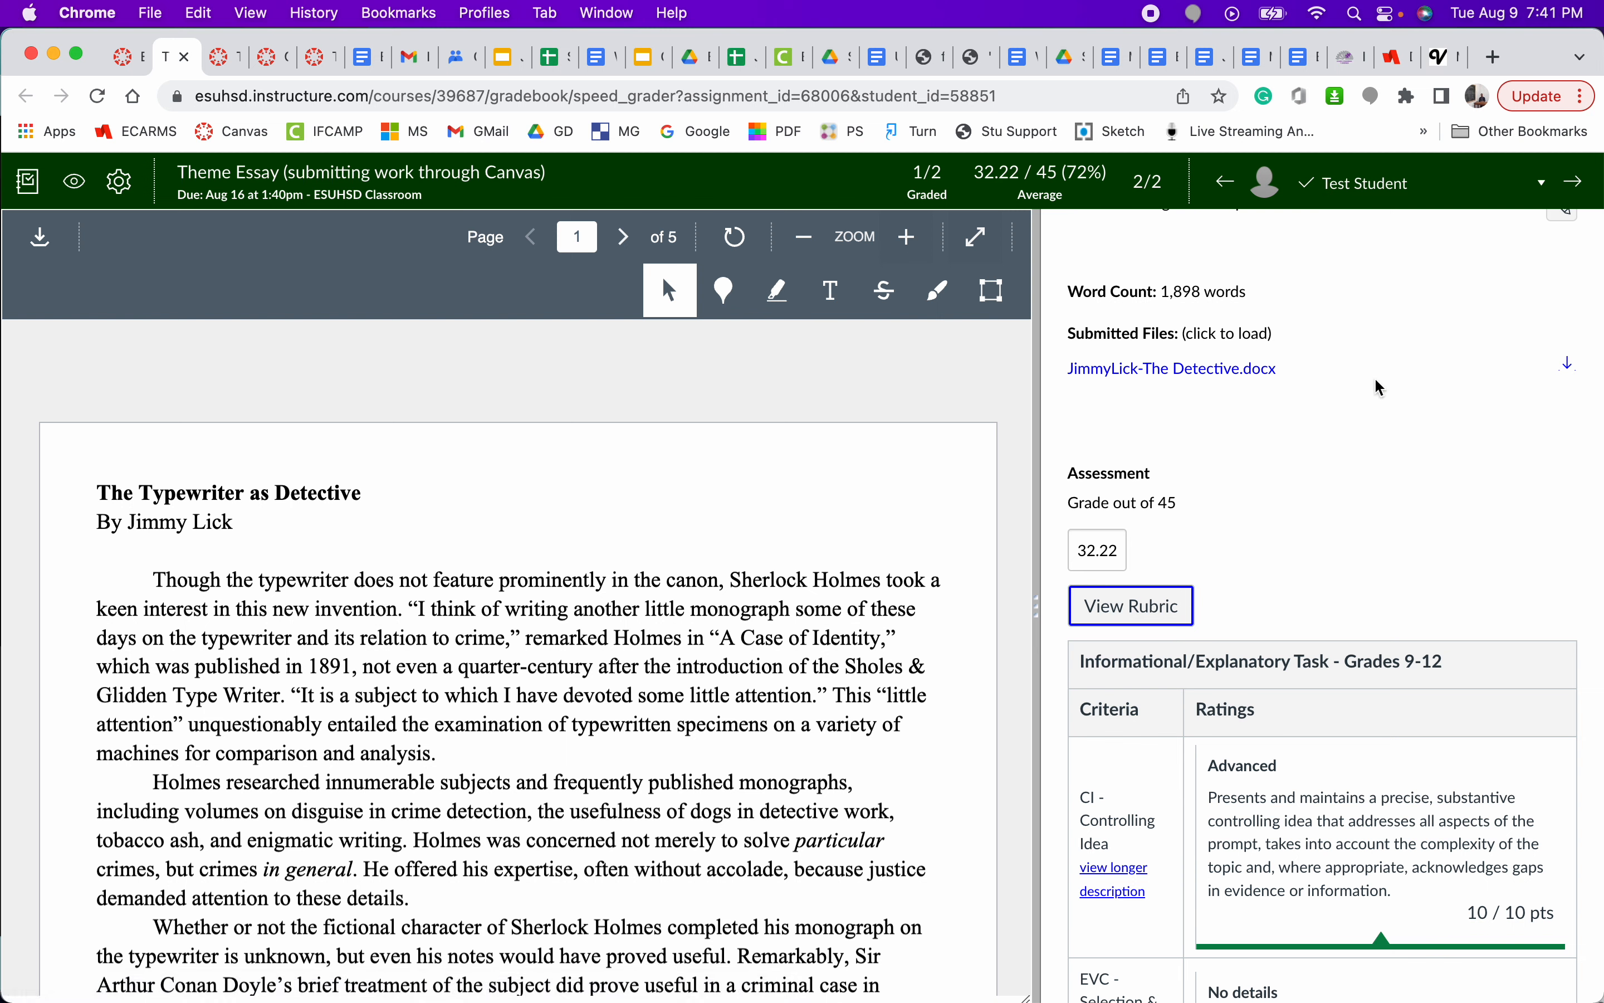
- Submit the assignment comment "Right-side comment." on the Test Student's essay
scroll(1382, 388, "down", 15)
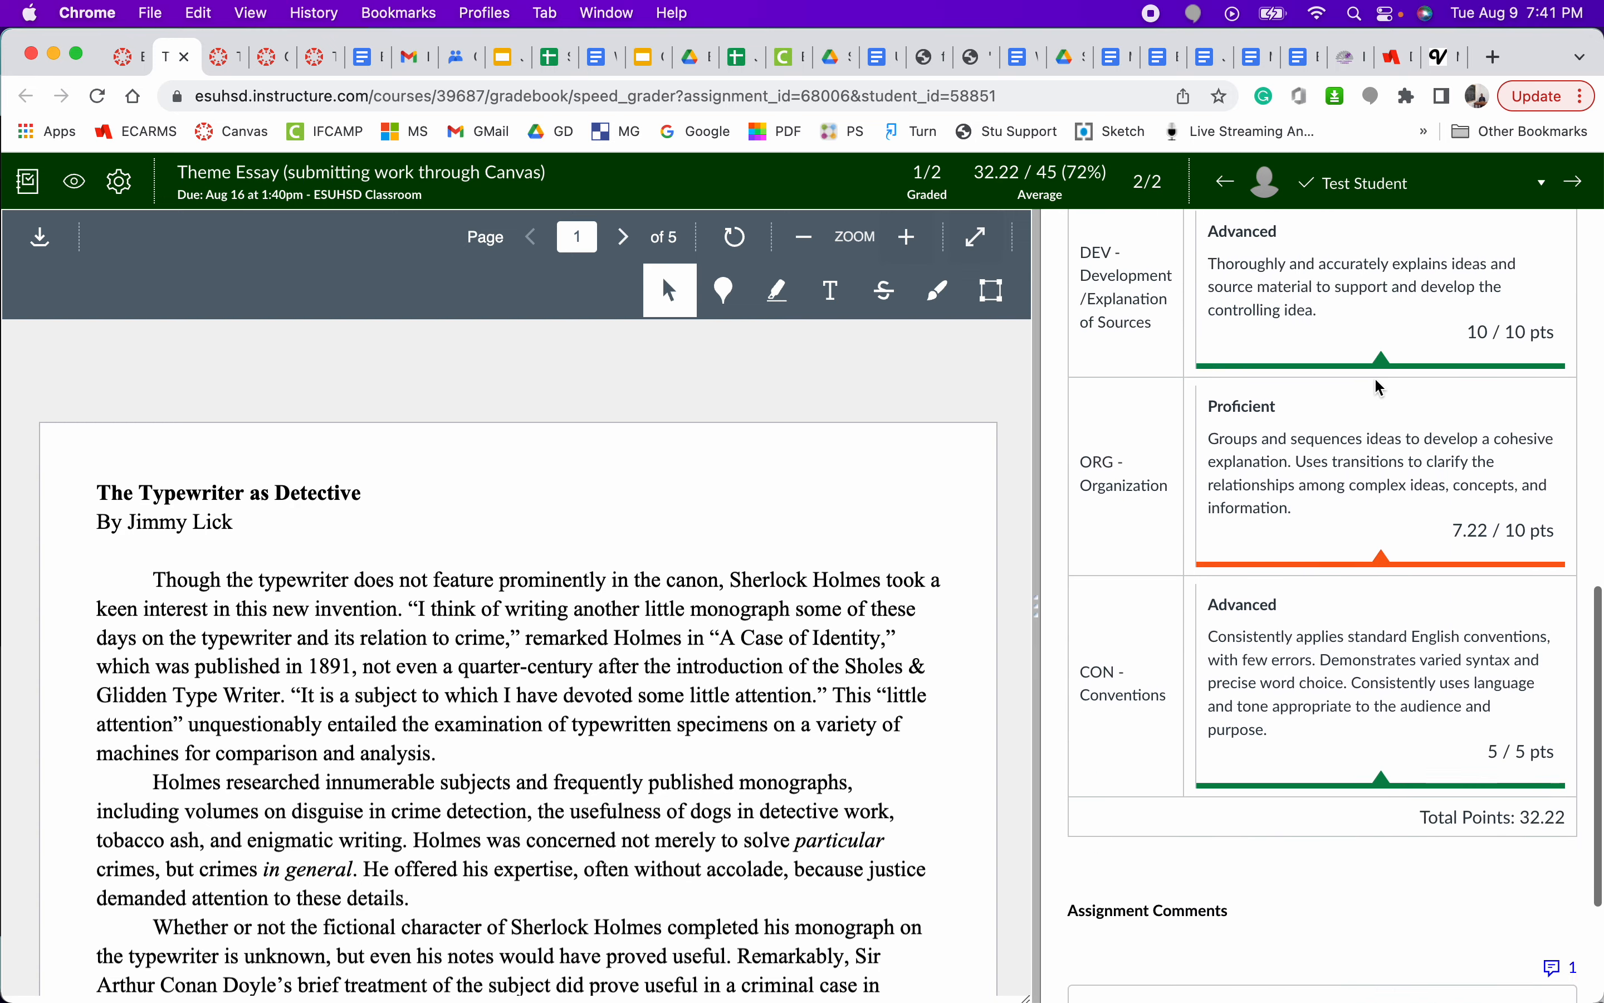
left_click(1283, 785)
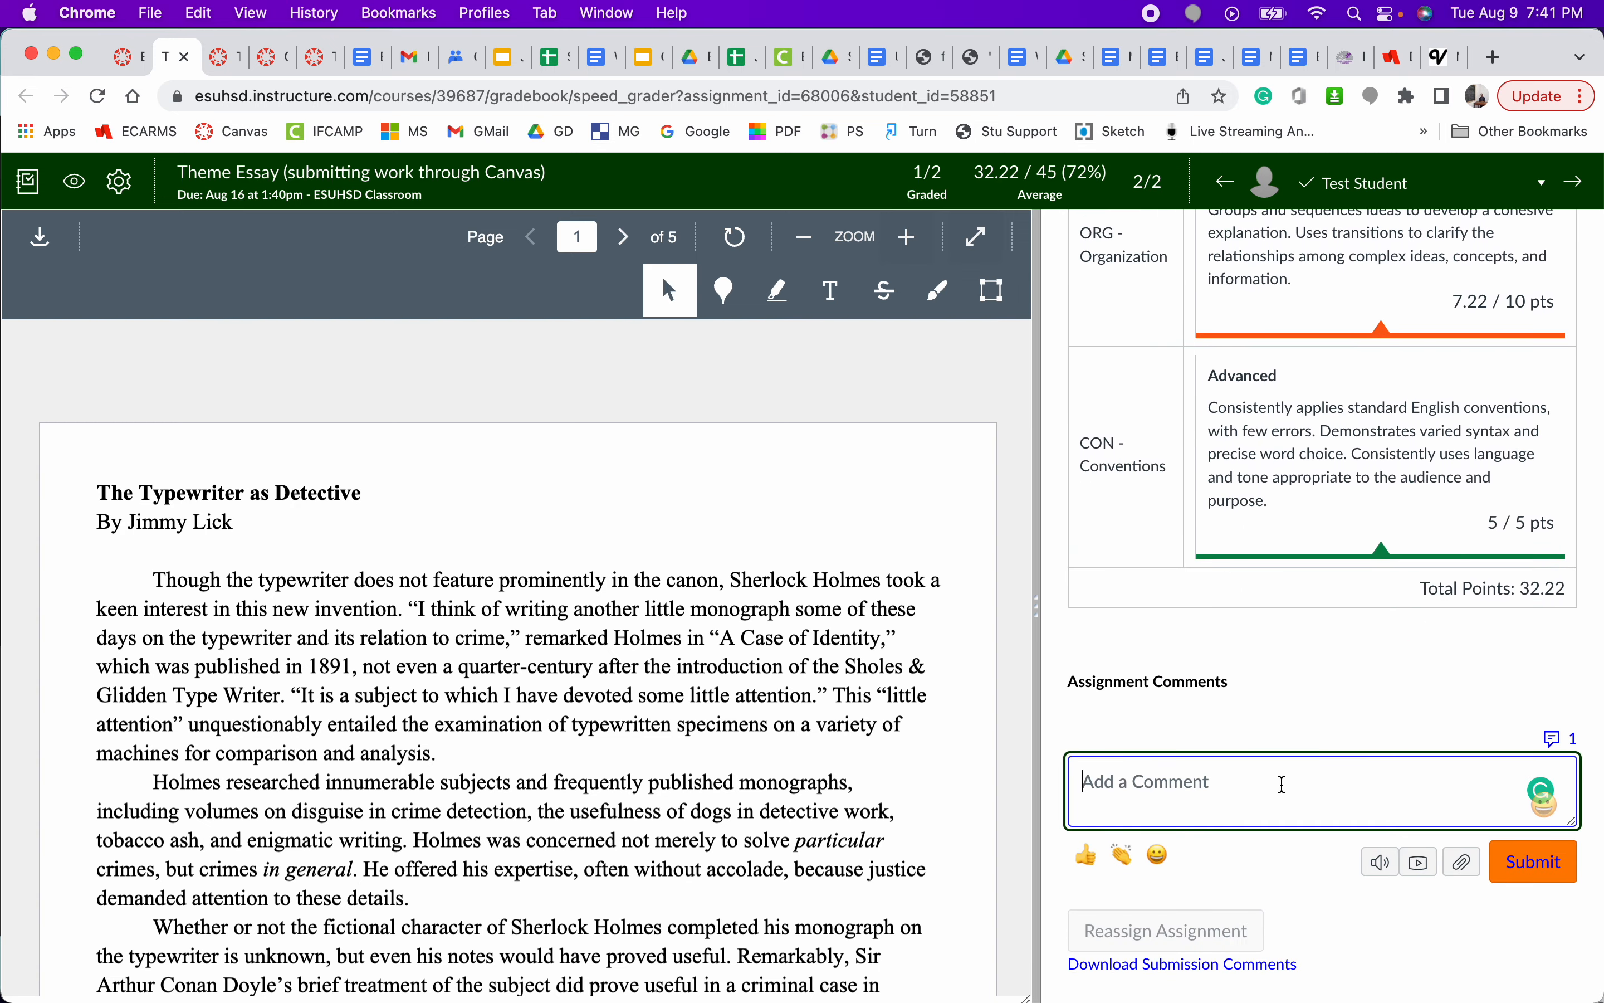
type("Right-side comment.")
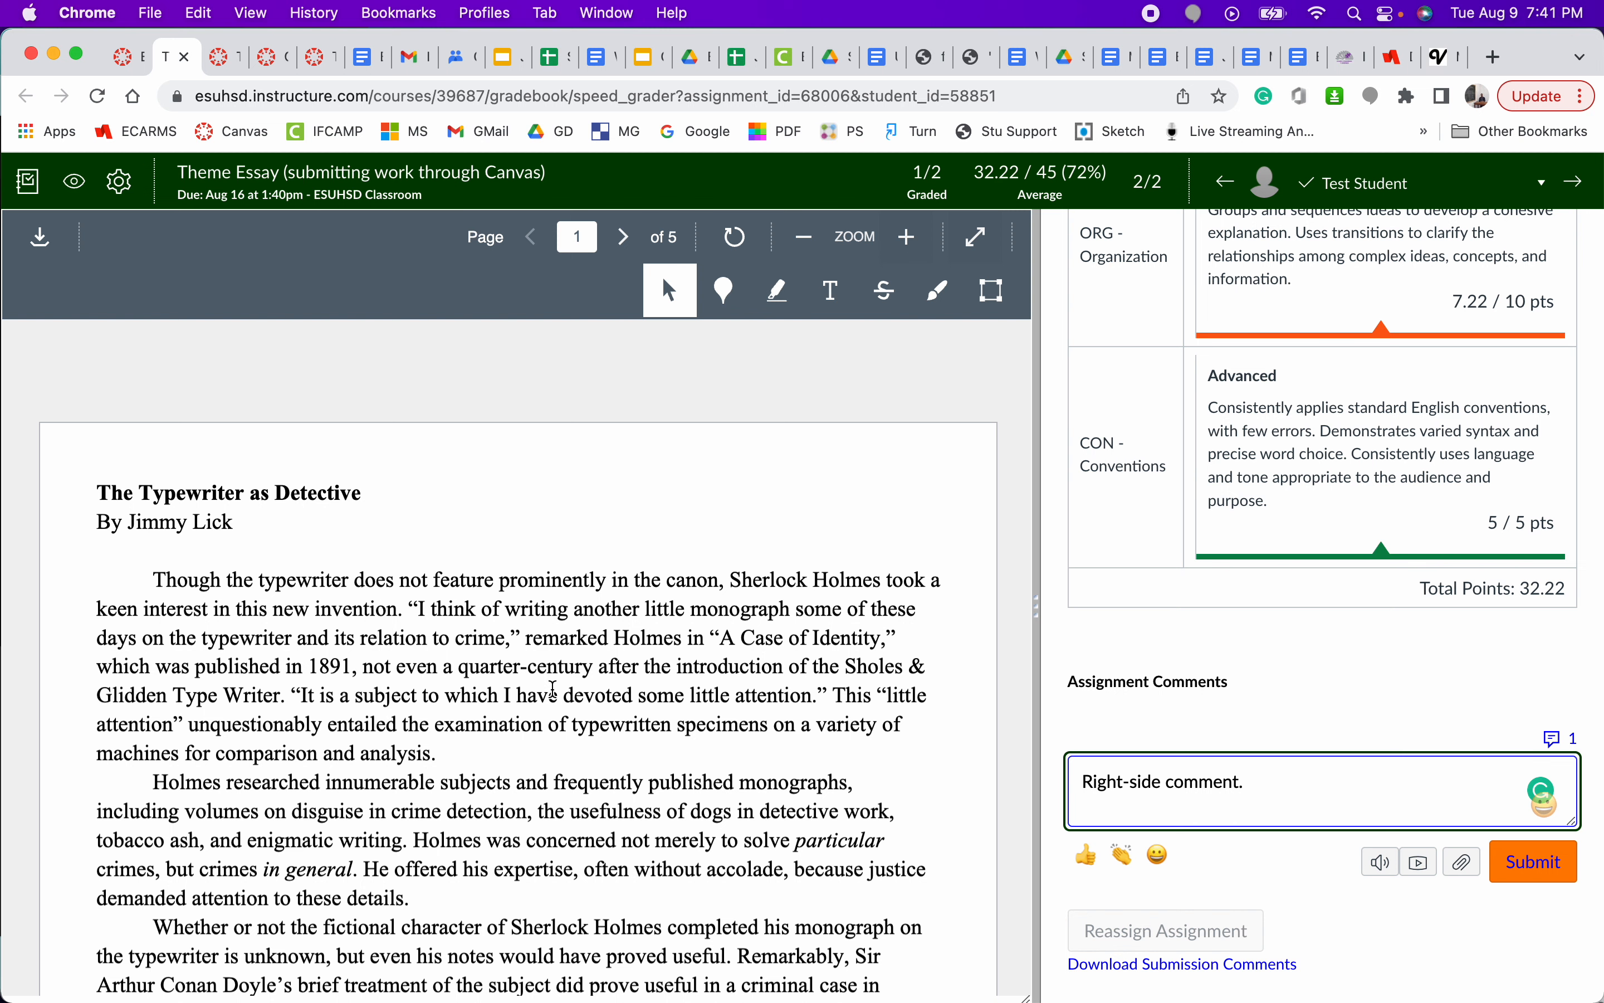
left_click(1555, 862)
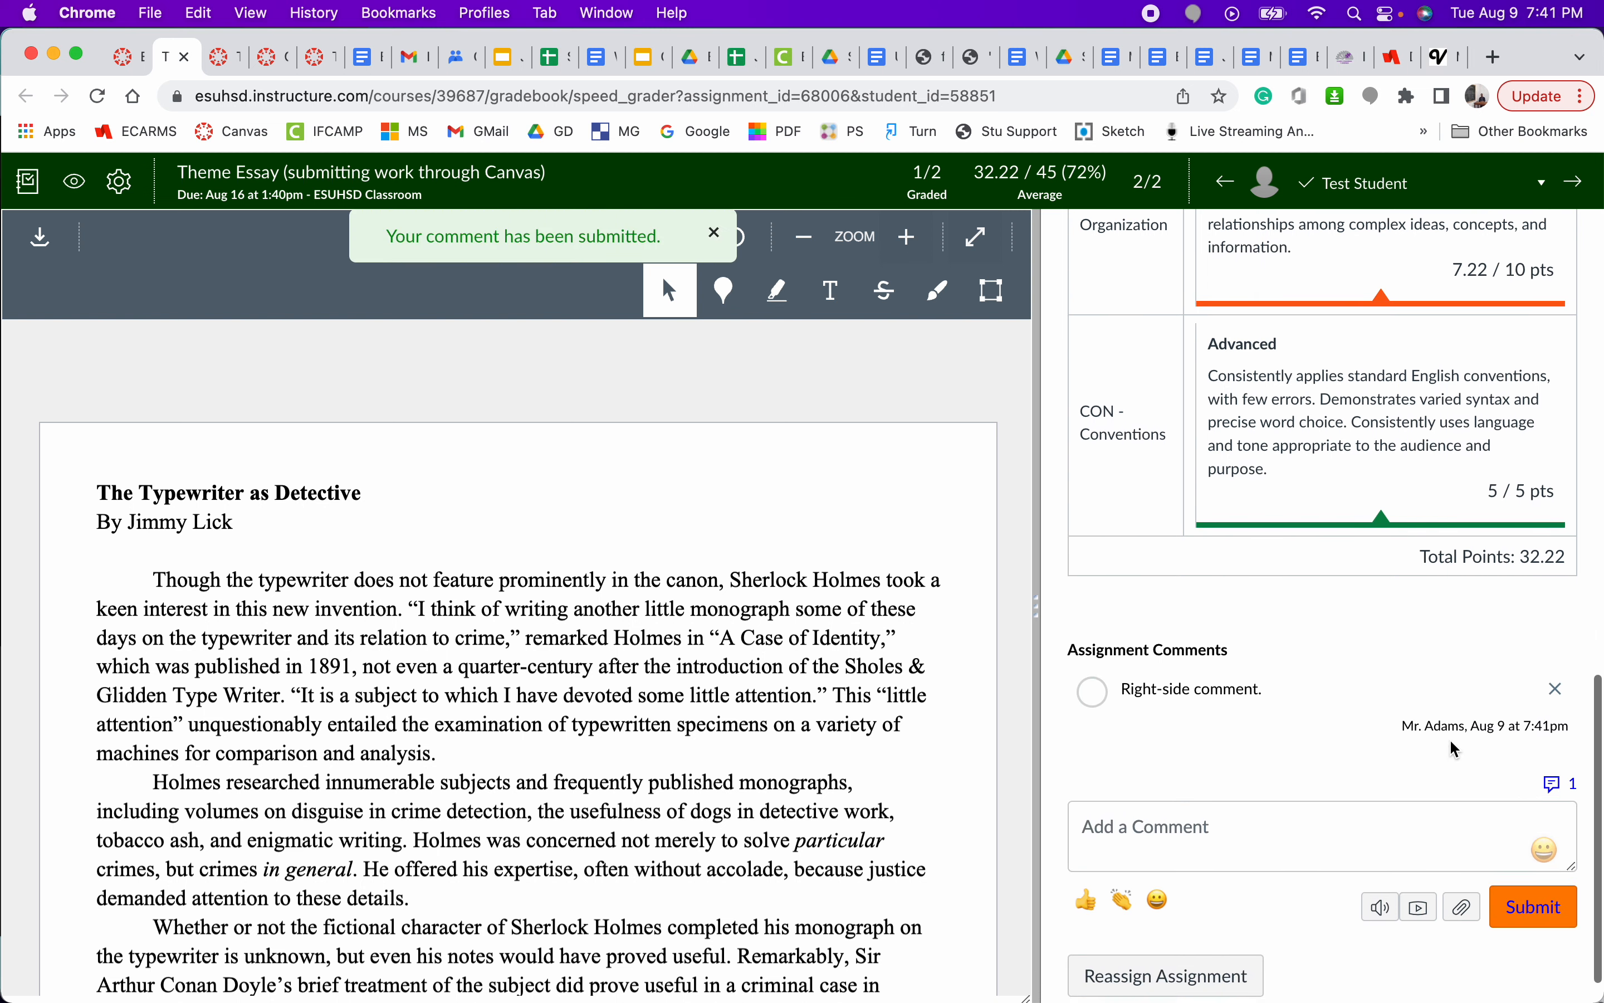
- Submit a second assignment comment reading "PLease review objectives and resubmit." on the Test Student's essay
scroll(1459, 746, "down", 1)
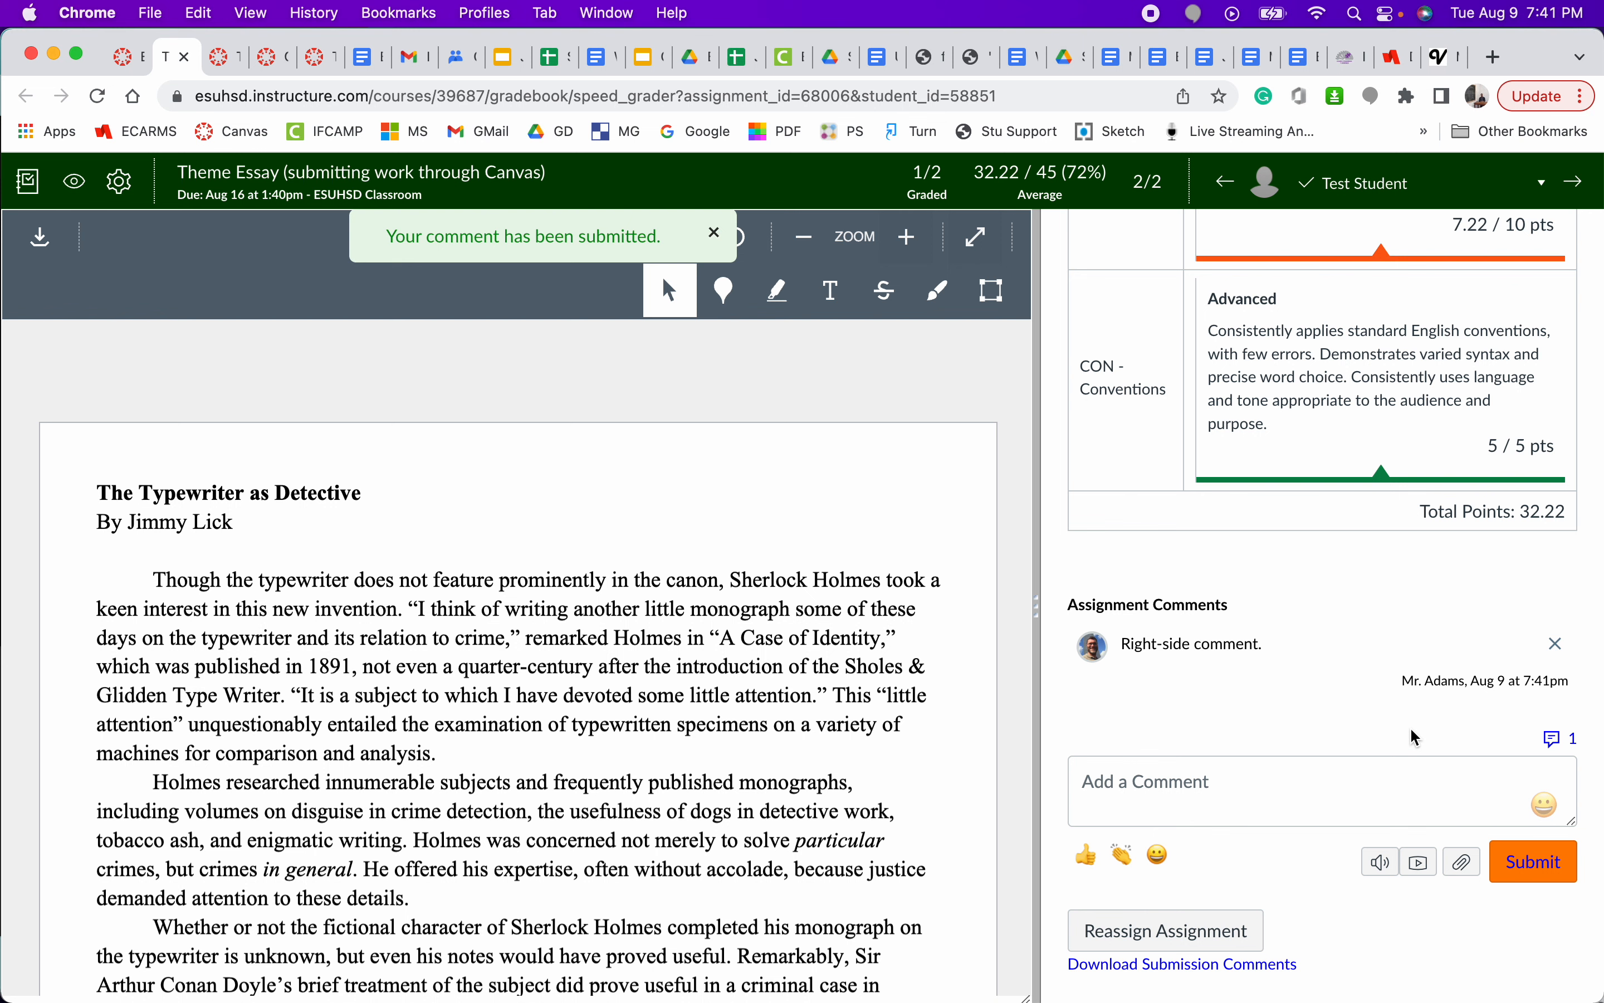
left_click(1273, 789)
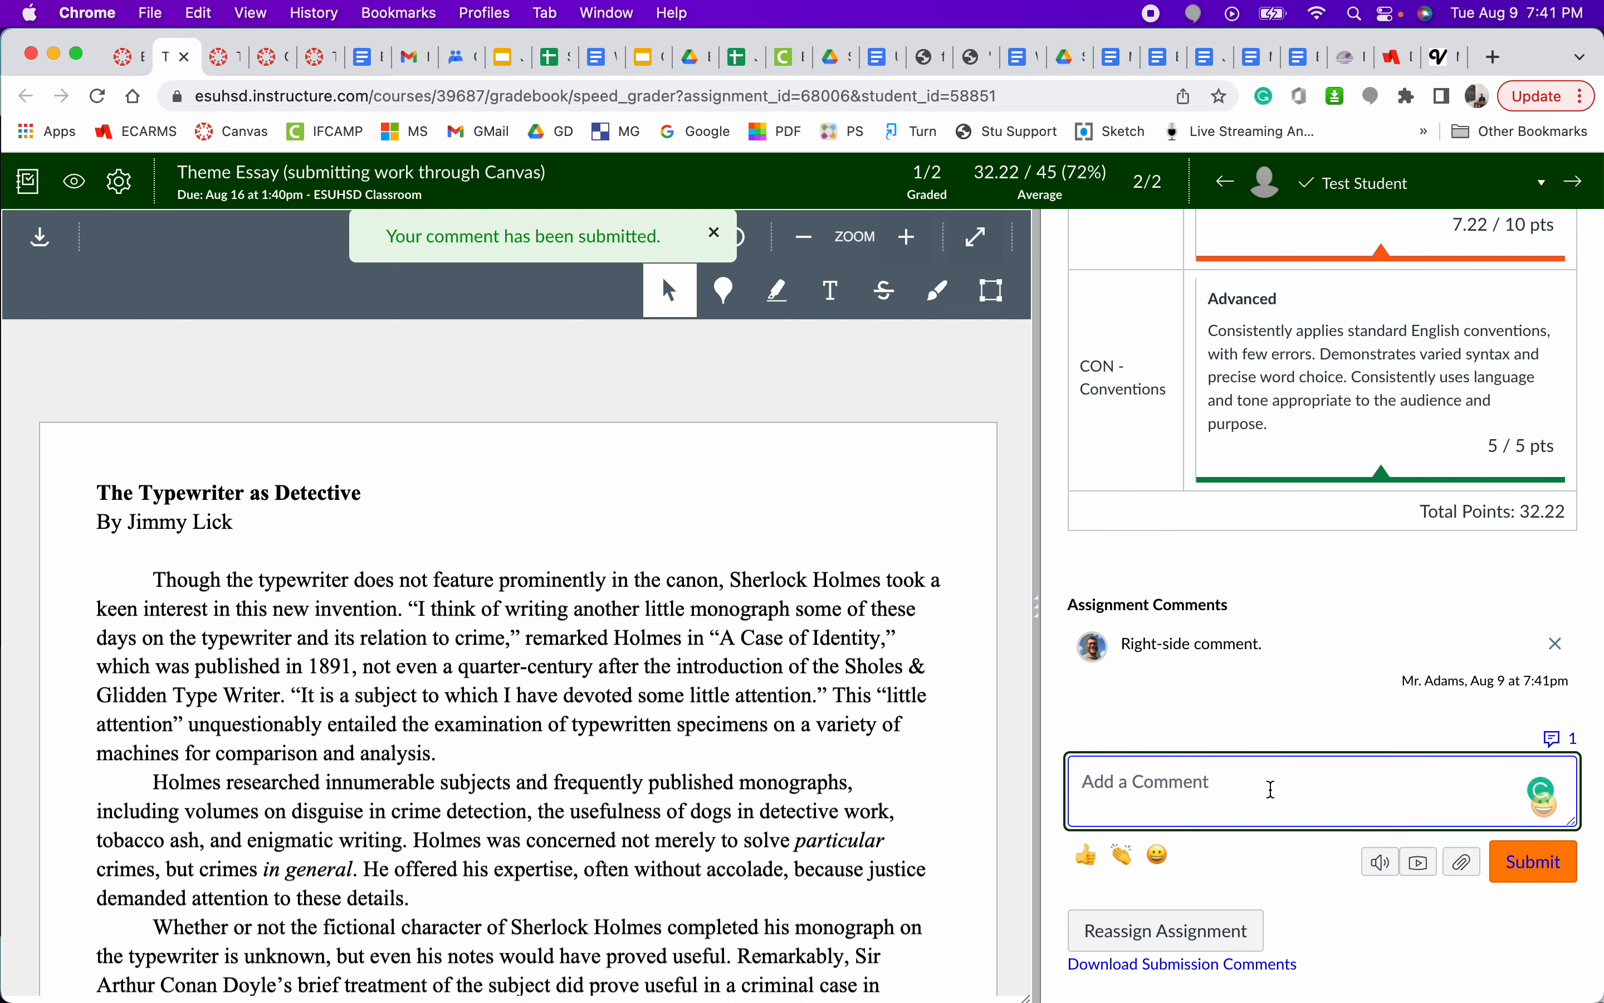
type("PLease re")
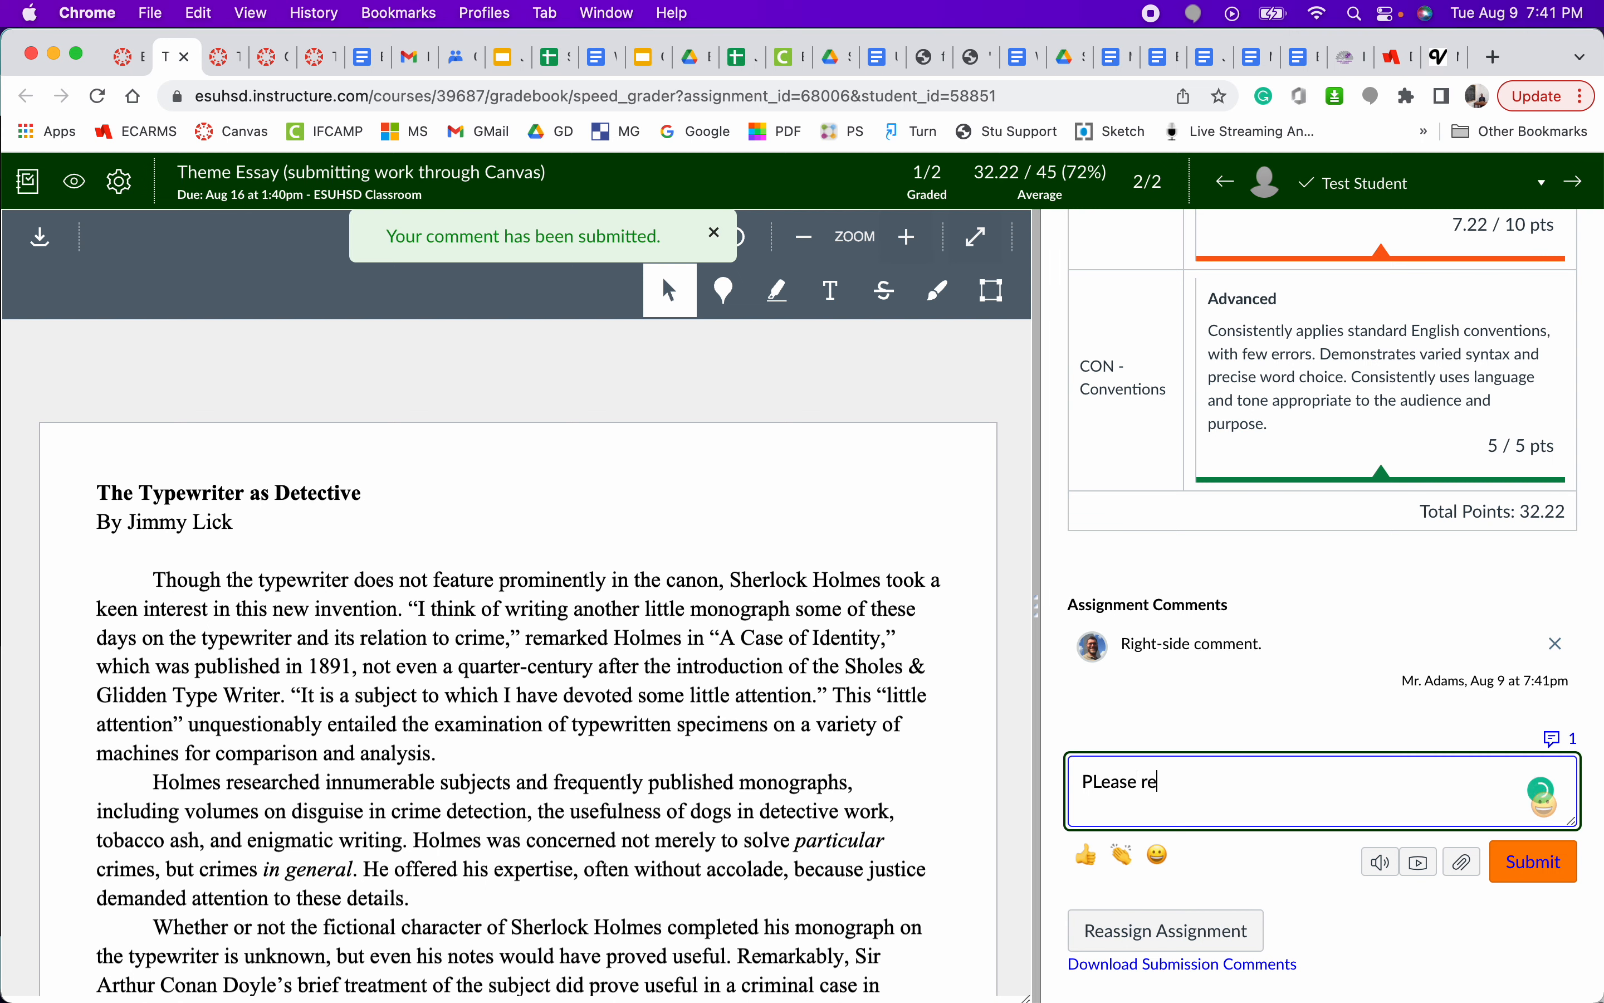
type("view objectives and re")
type("submit")
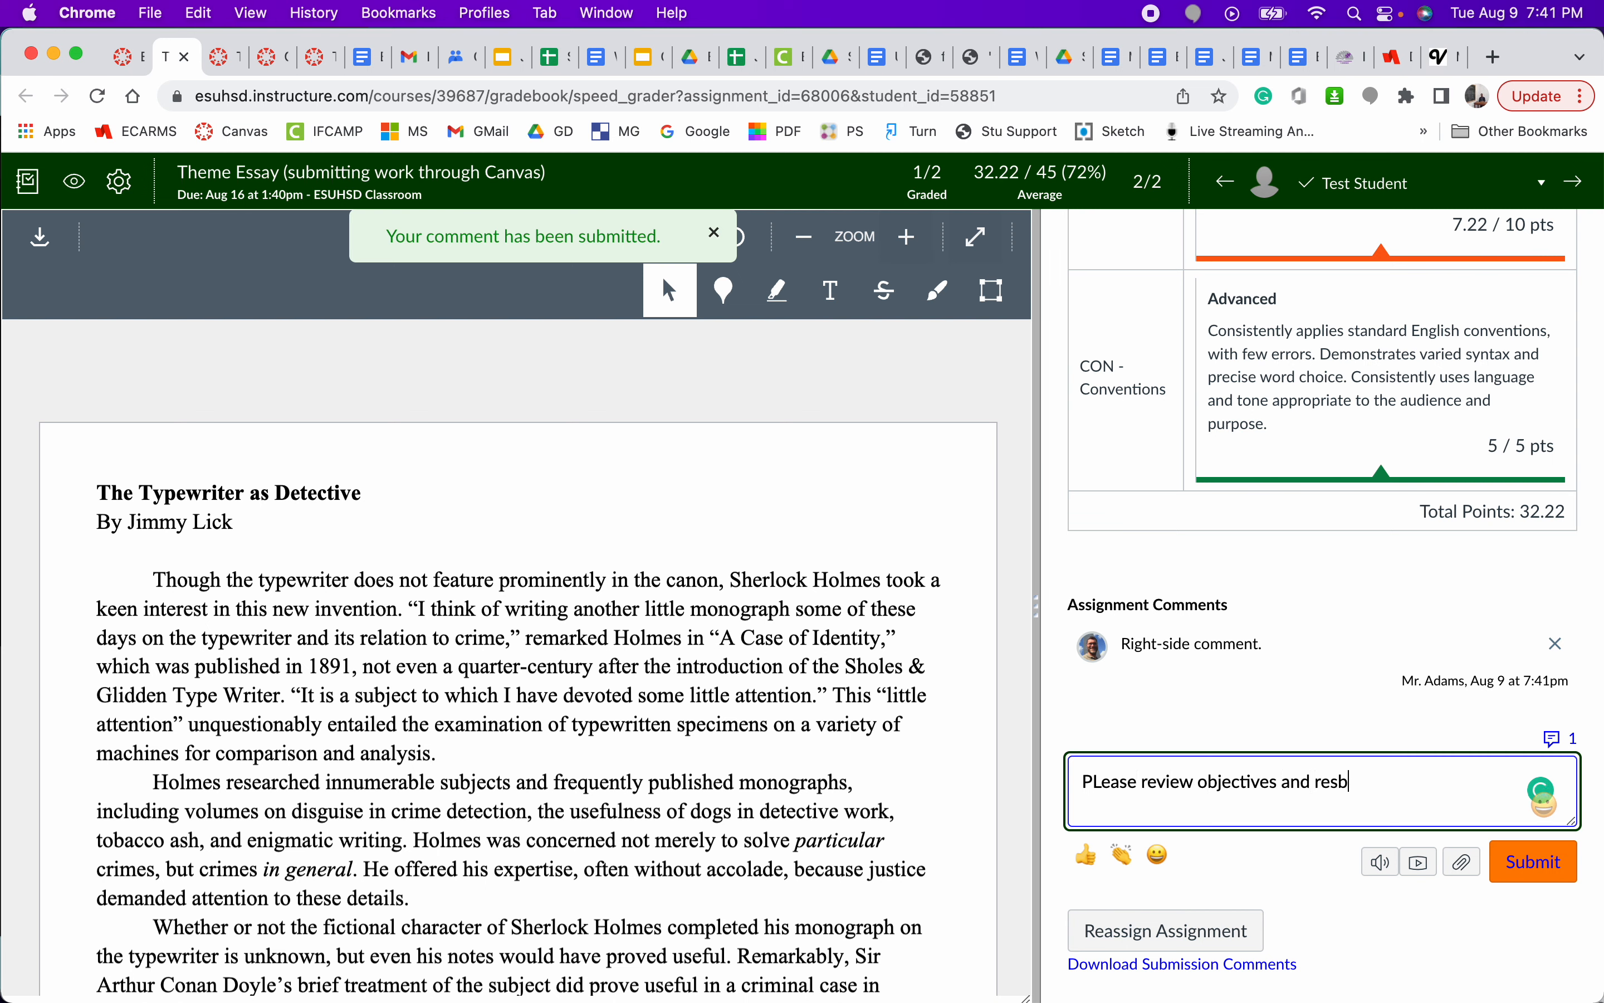
type(".")
left_click(1549, 877)
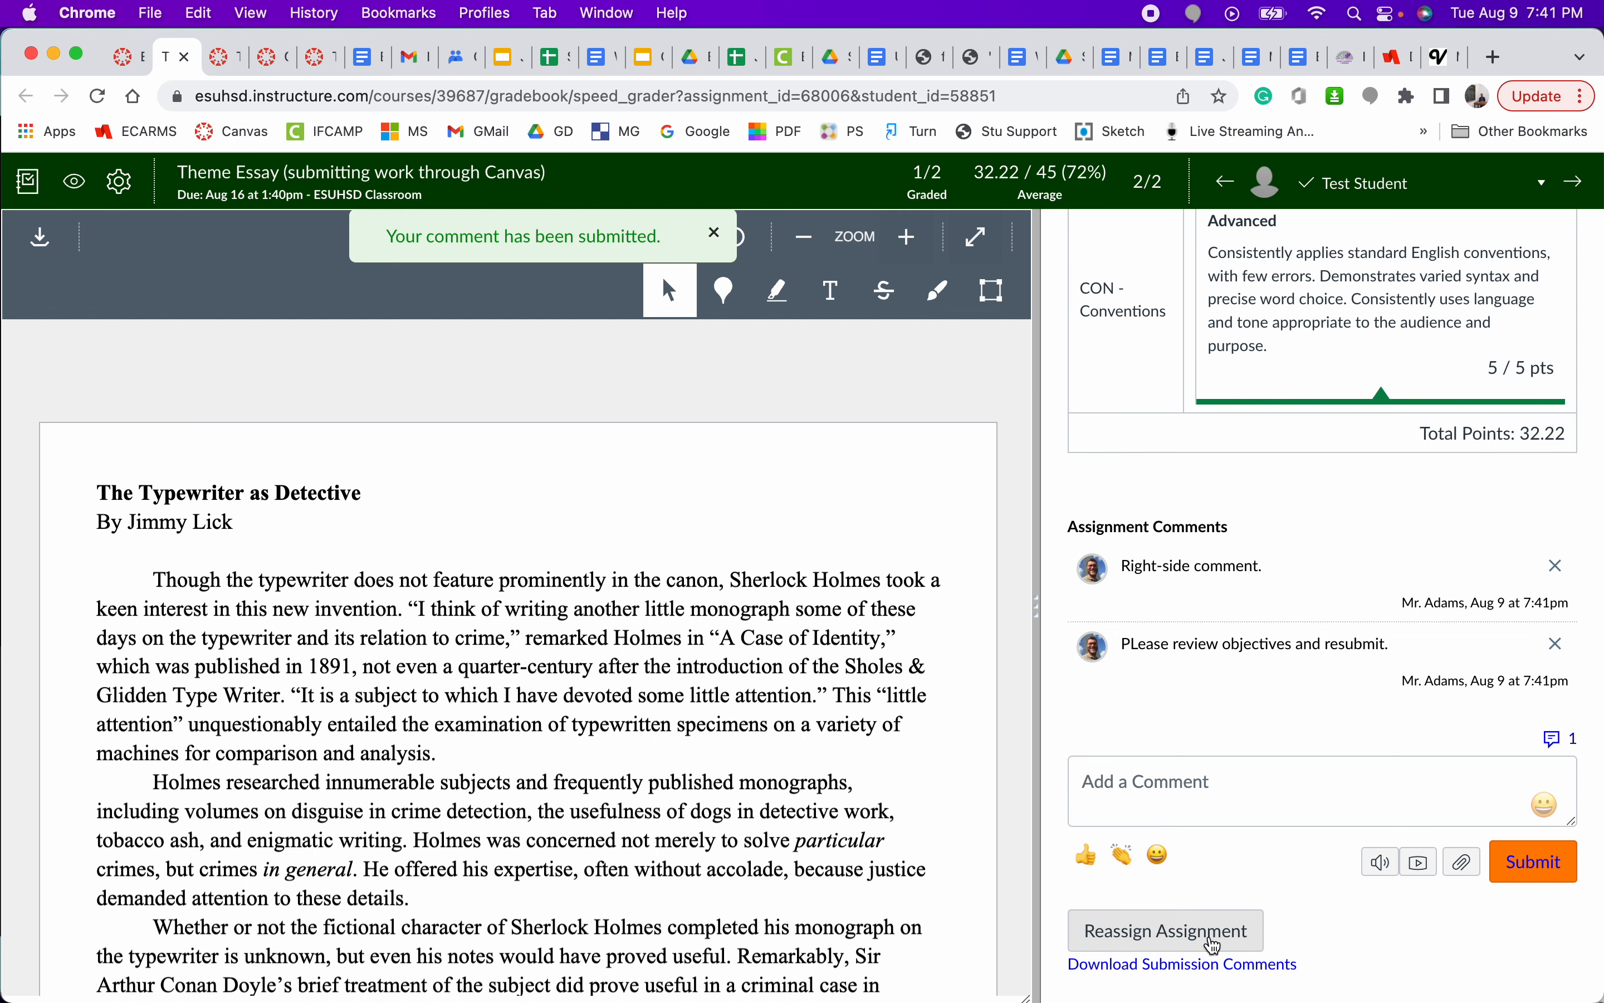
- Reassign the assignment to the Test Student and dismiss the notification covering the document viewer
left_click(1118, 942)
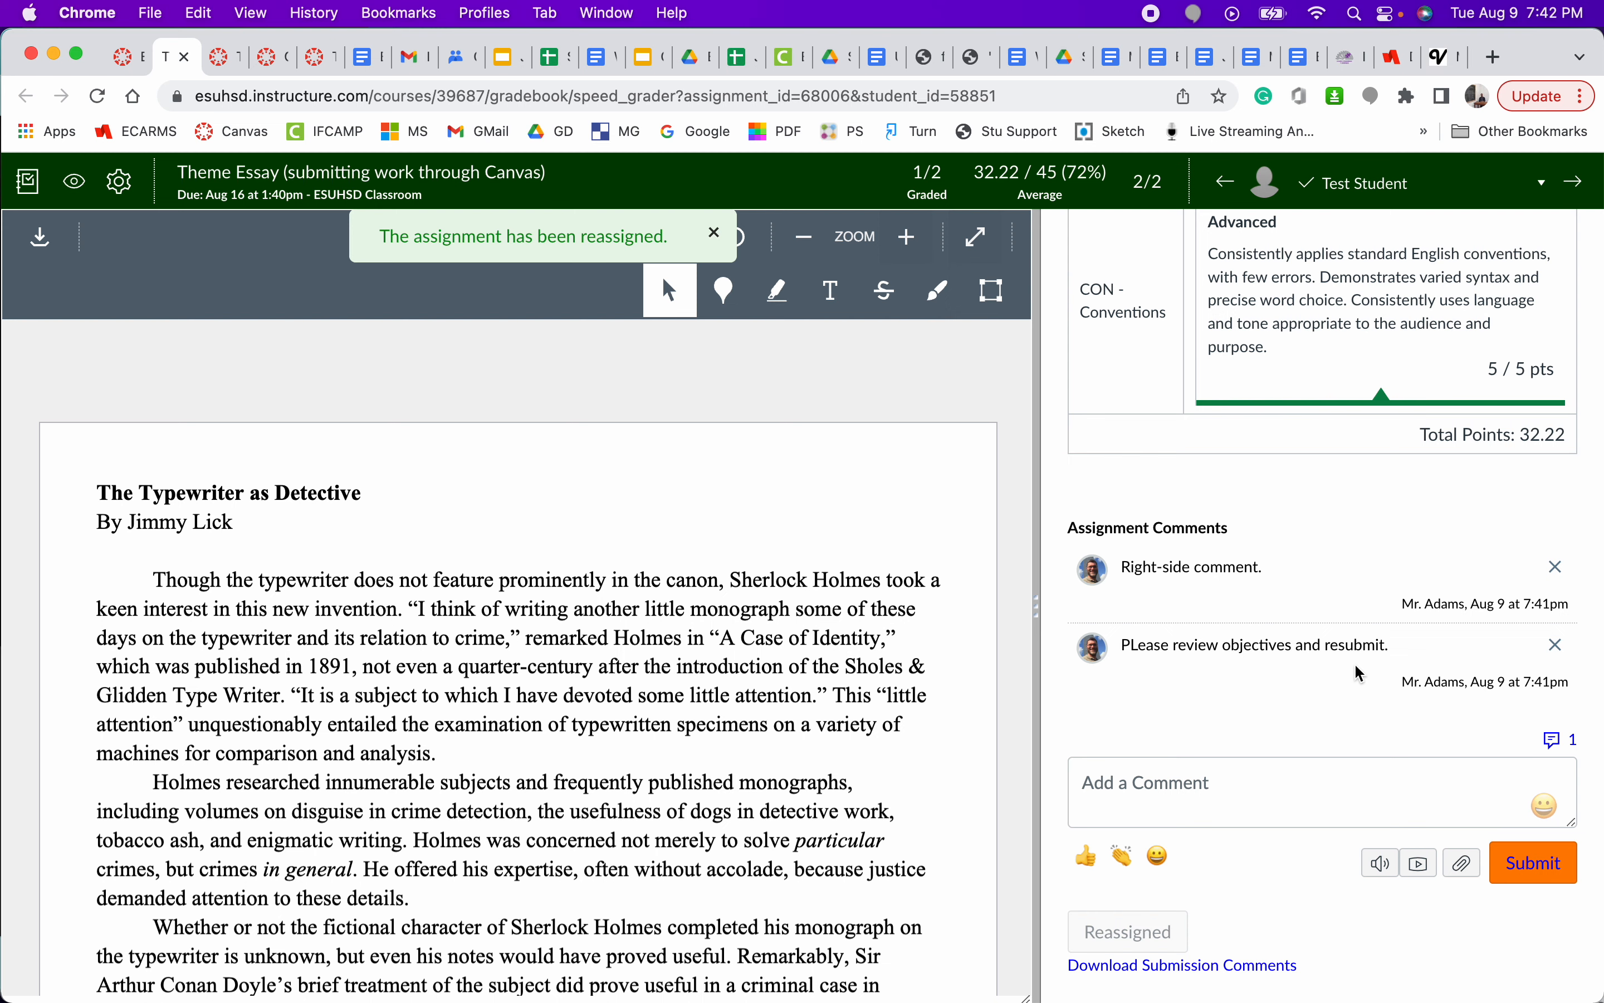
scroll(1356, 673, "up", 15)
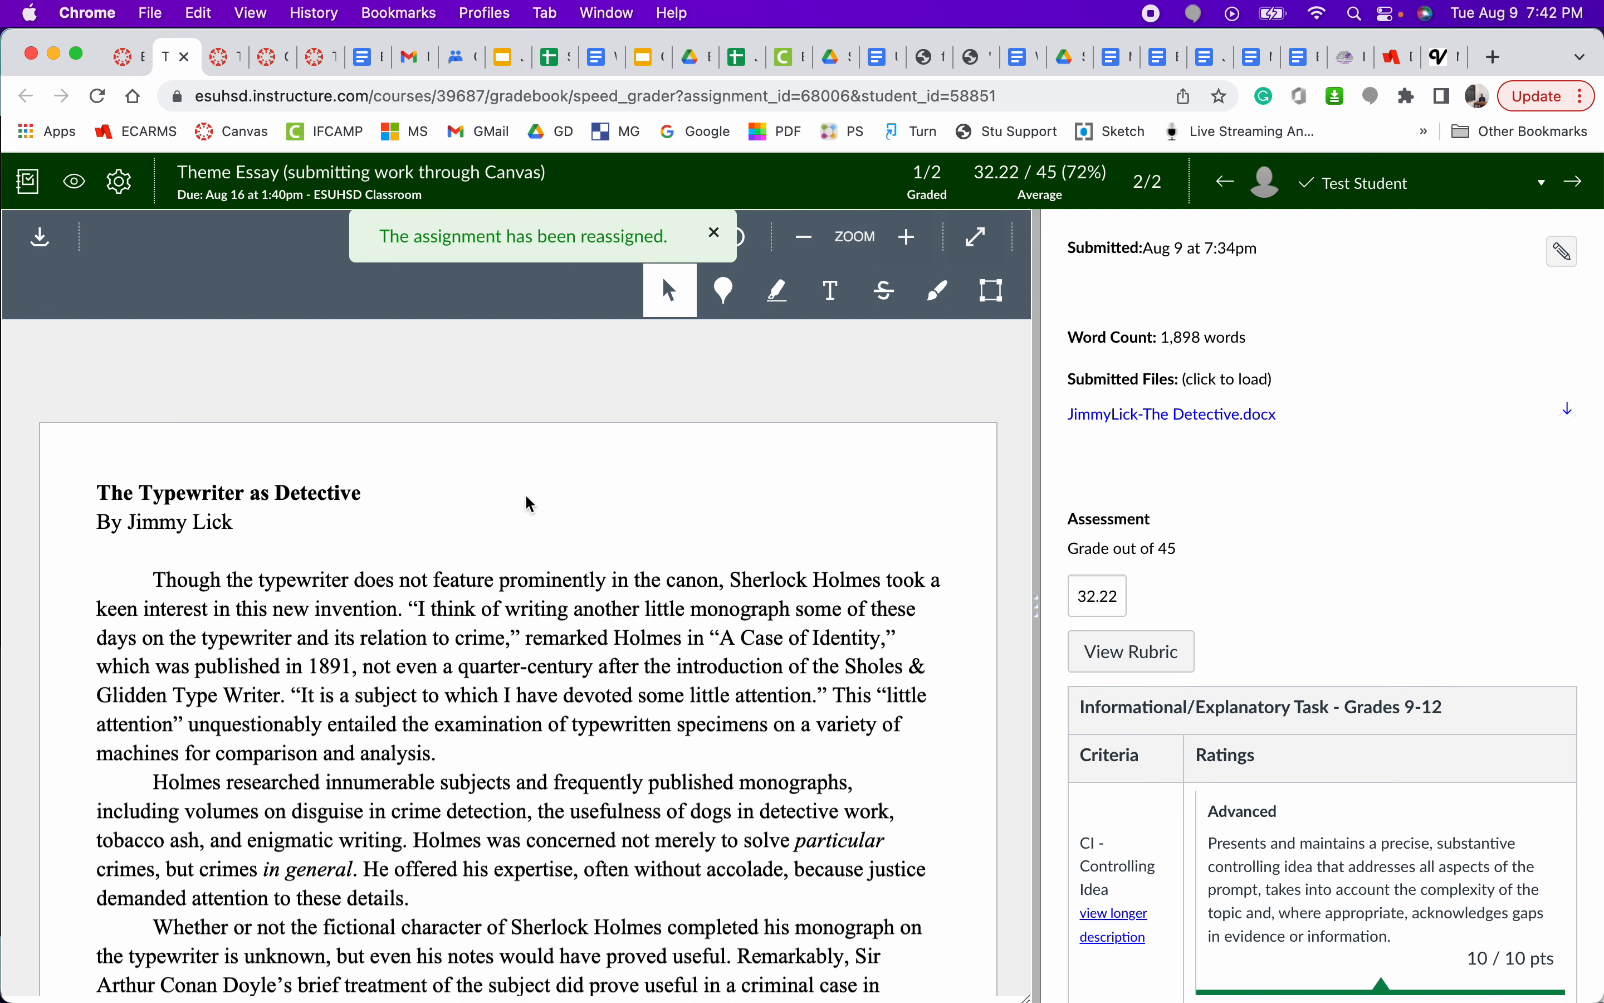
left_click(714, 236)
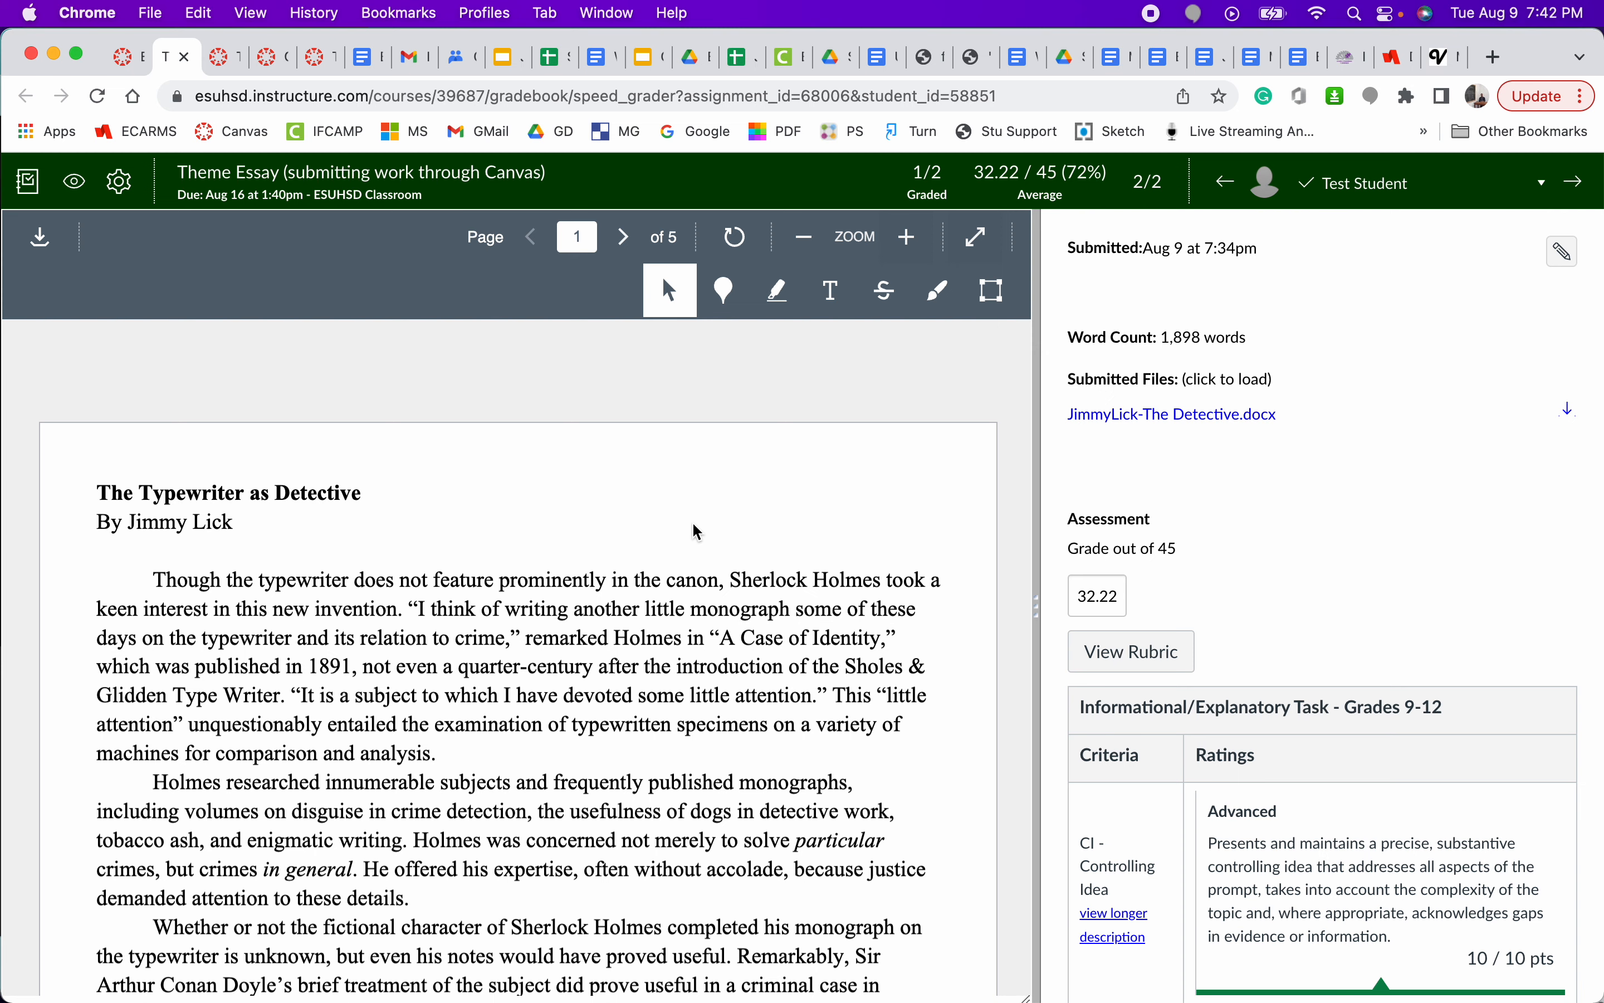
- Collapse the grading pane completely so the essay document takes up the full width
left_click_drag(1040, 614, 1410, 590)
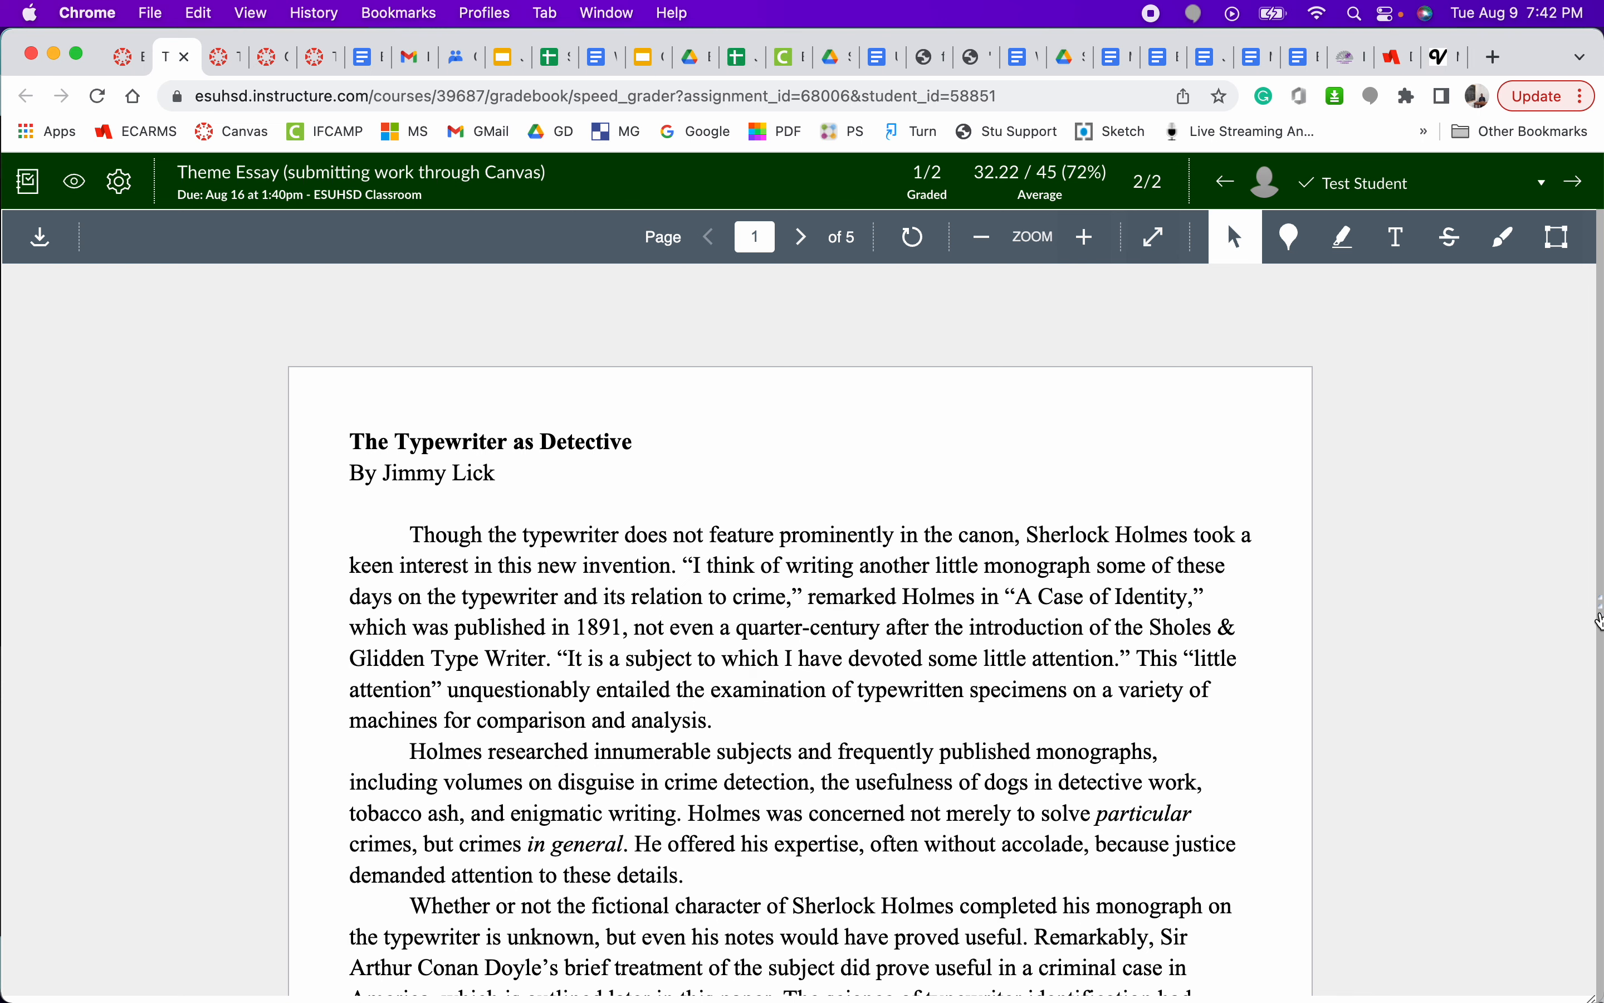
left_click(1598, 618)
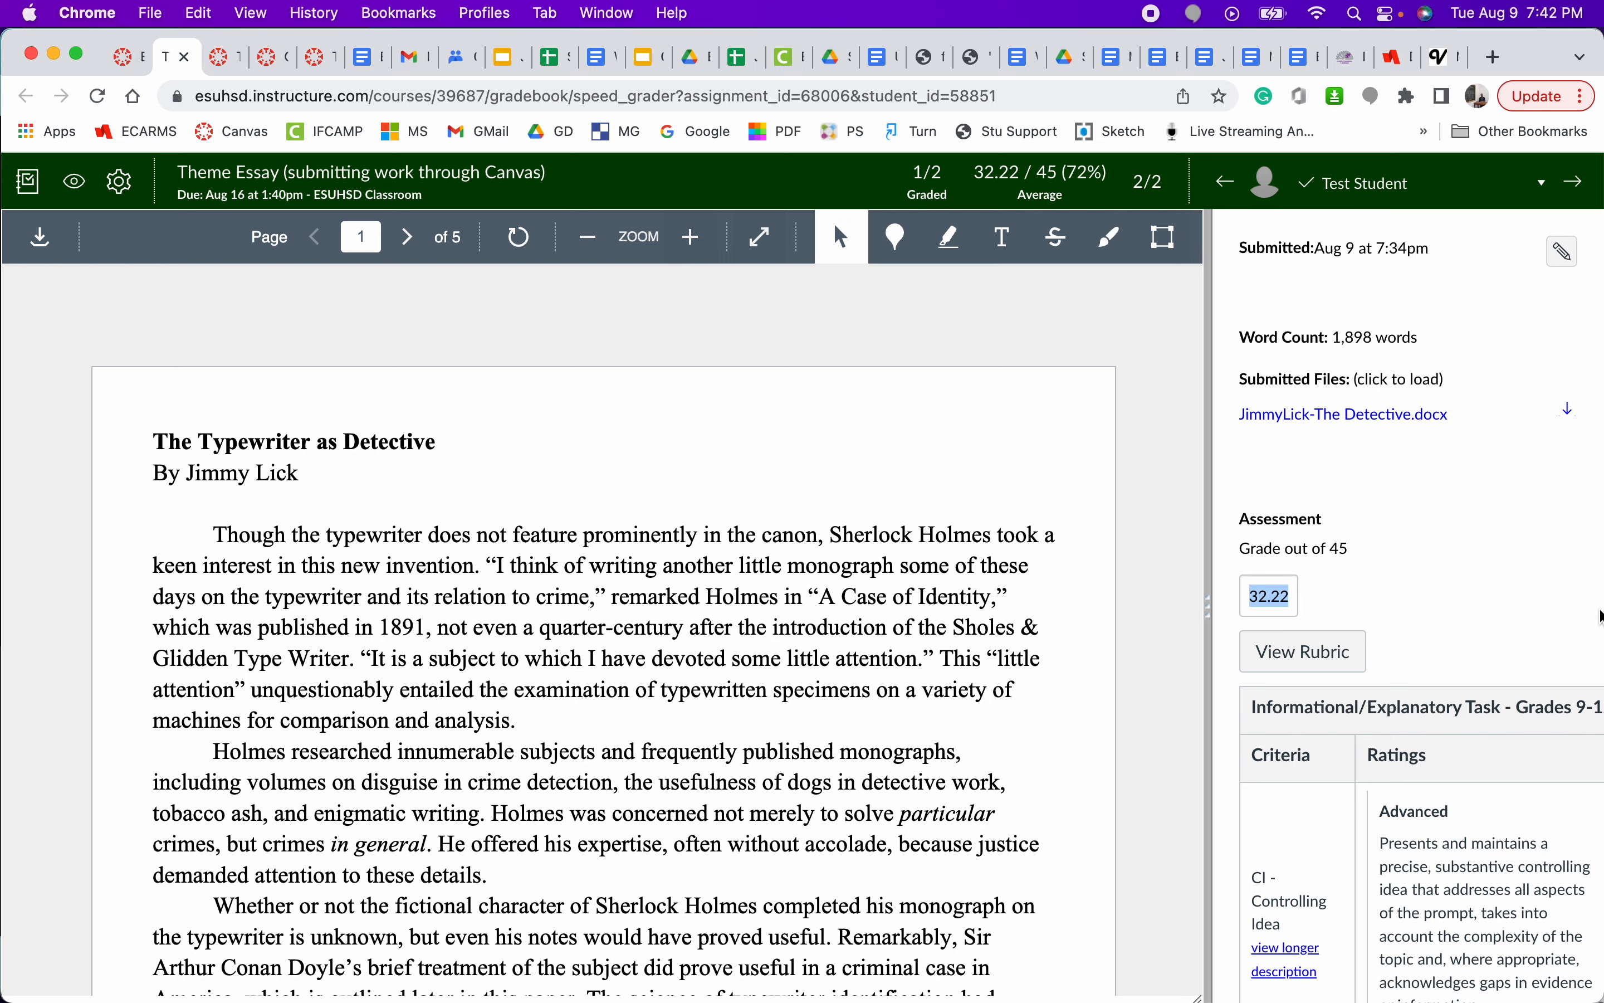
mouse_move(1207, 600)
left_mouse_down()
mouse_move(815, 635)
mouse_move(924, 616)
mouse_move(1152, 626)
mouse_move(1496, 577)
mouse_move(1587, 588)
left_mouse_up()
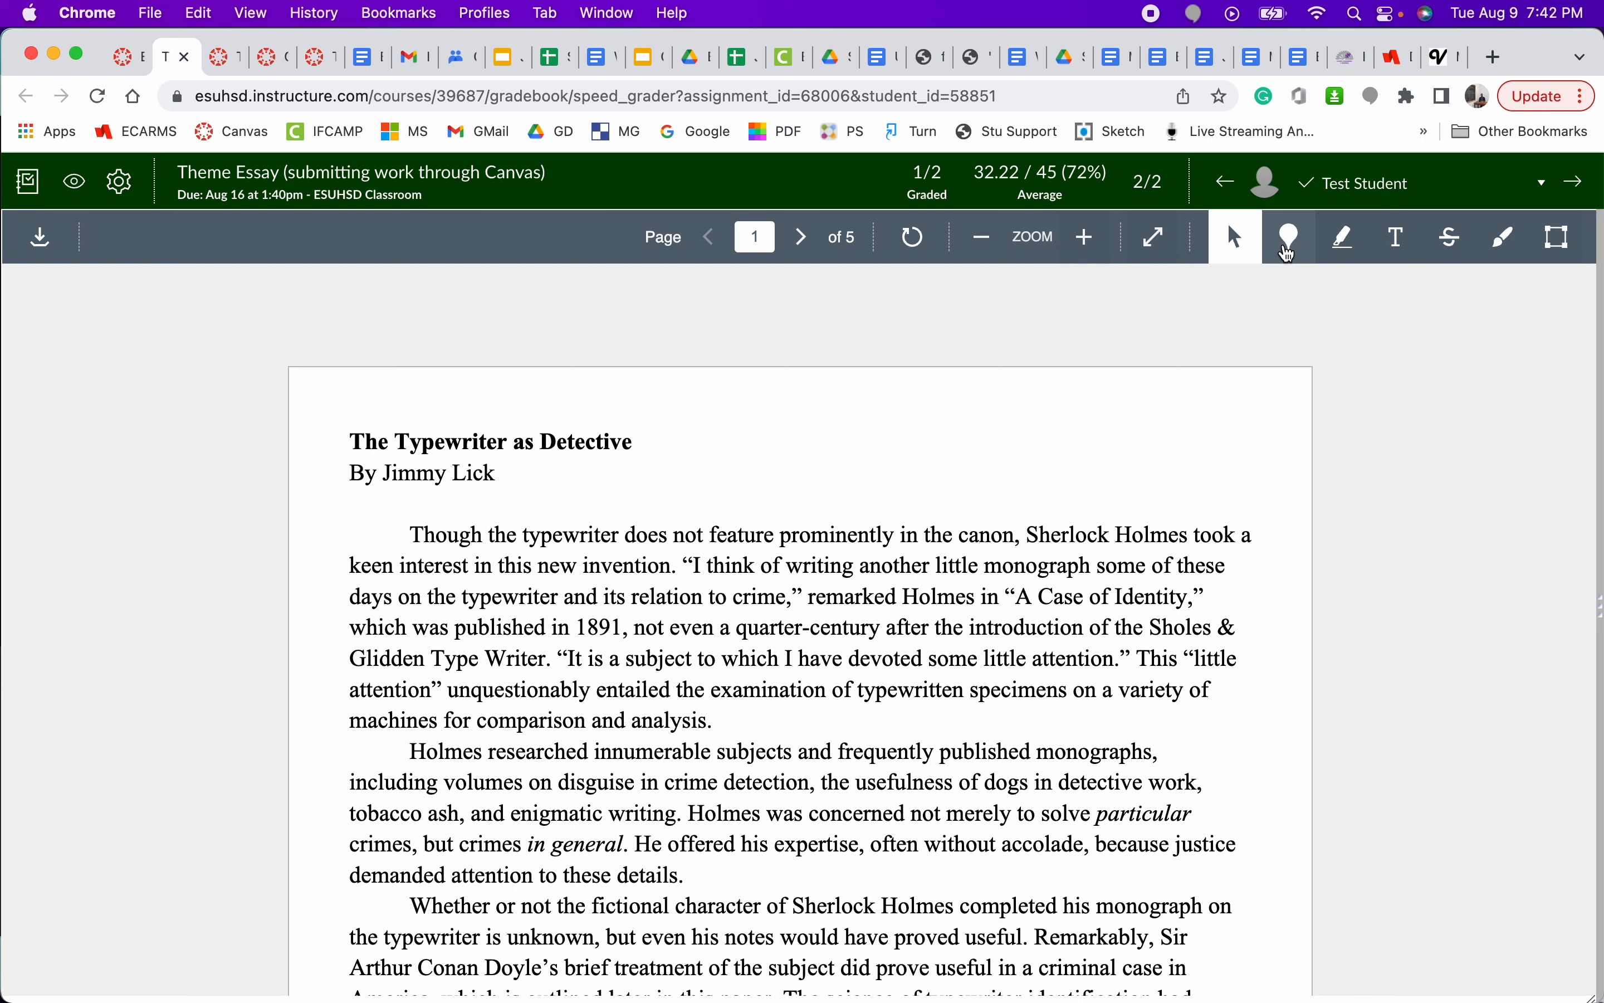
- Place a blue point annotation at the start of the essay's second paragraph with the comment "Comment."
left_click(1290, 244)
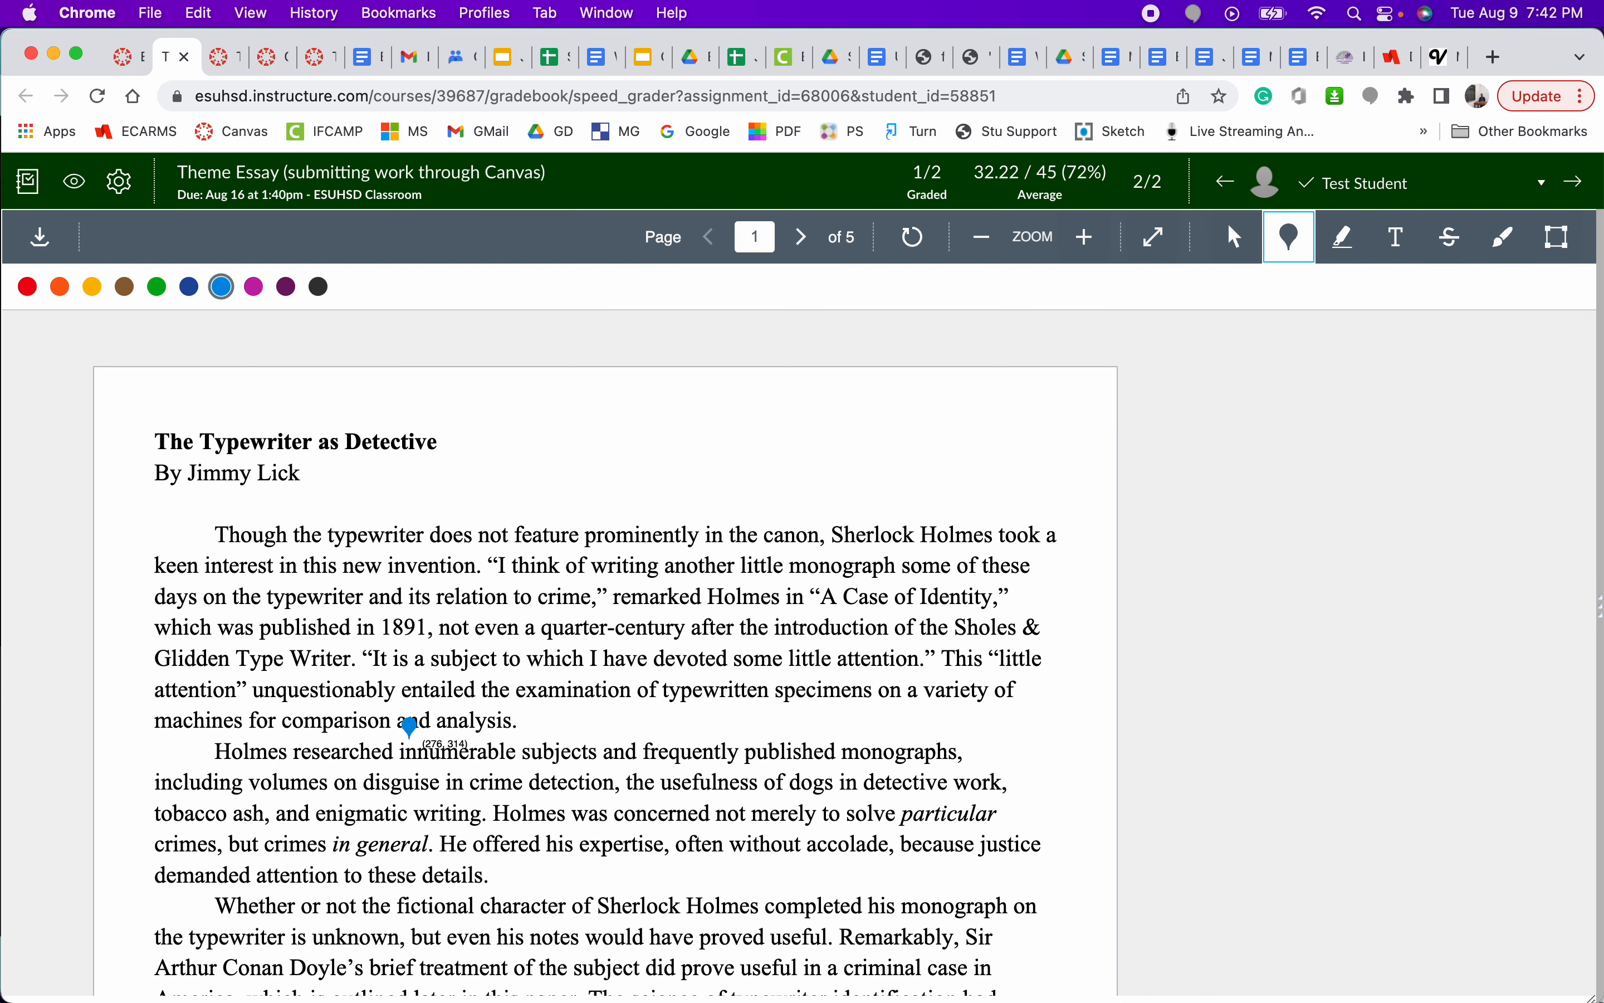
left_click(408, 731)
type("Comment")
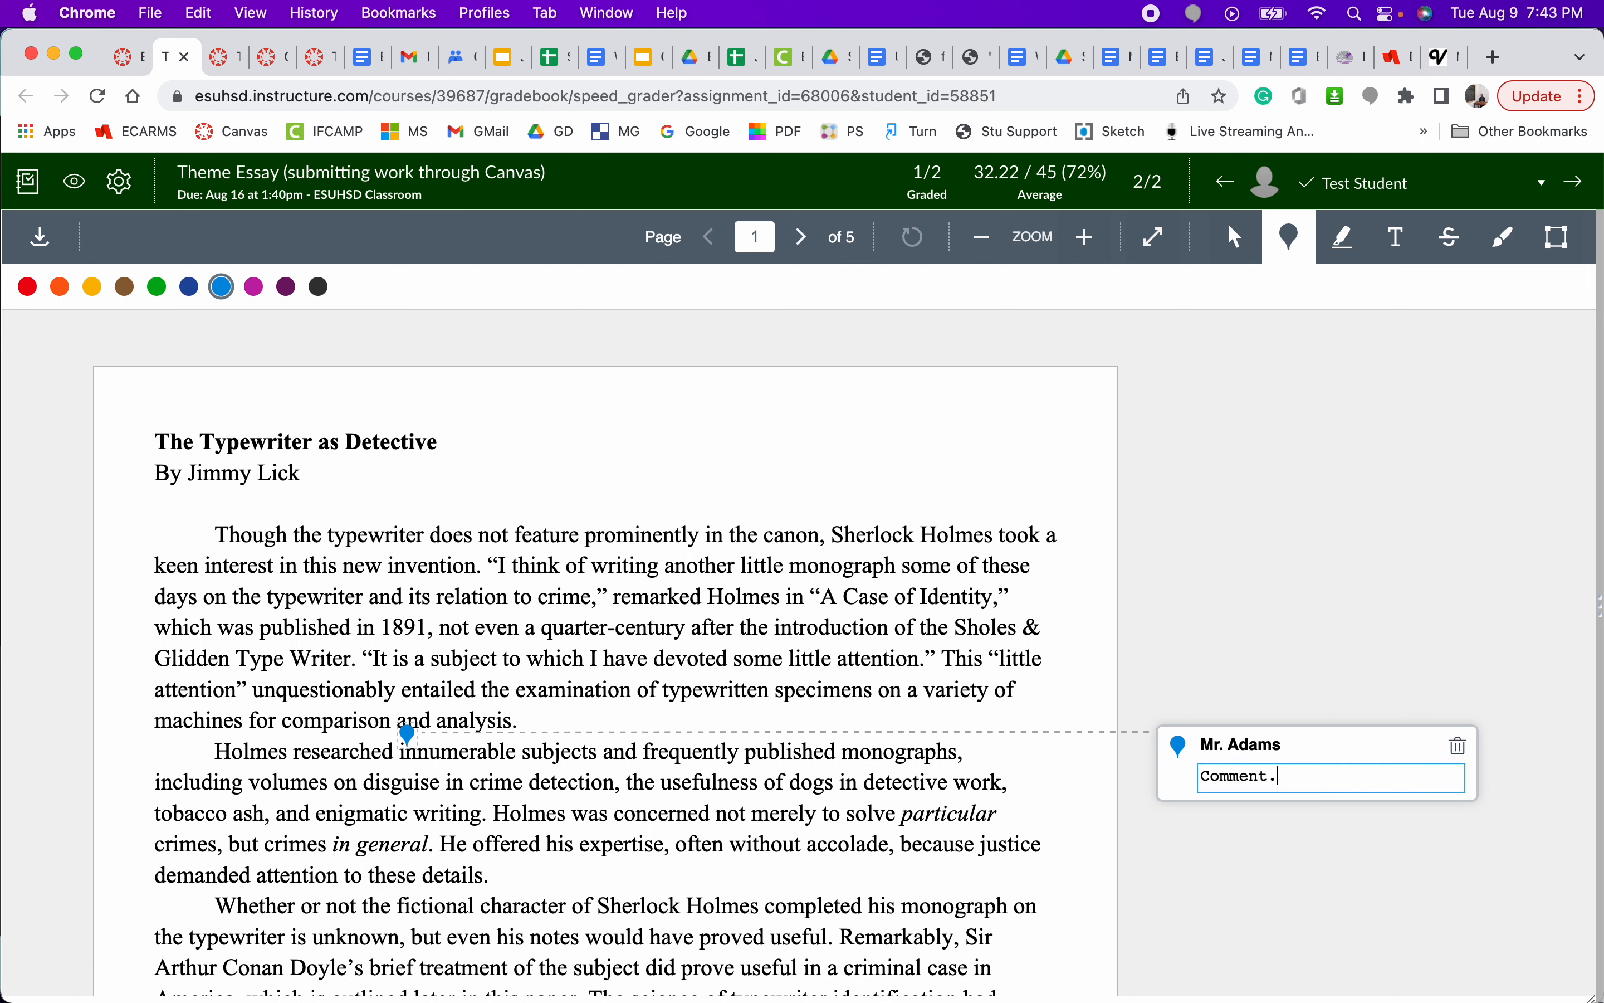
type(".")
key("Return")
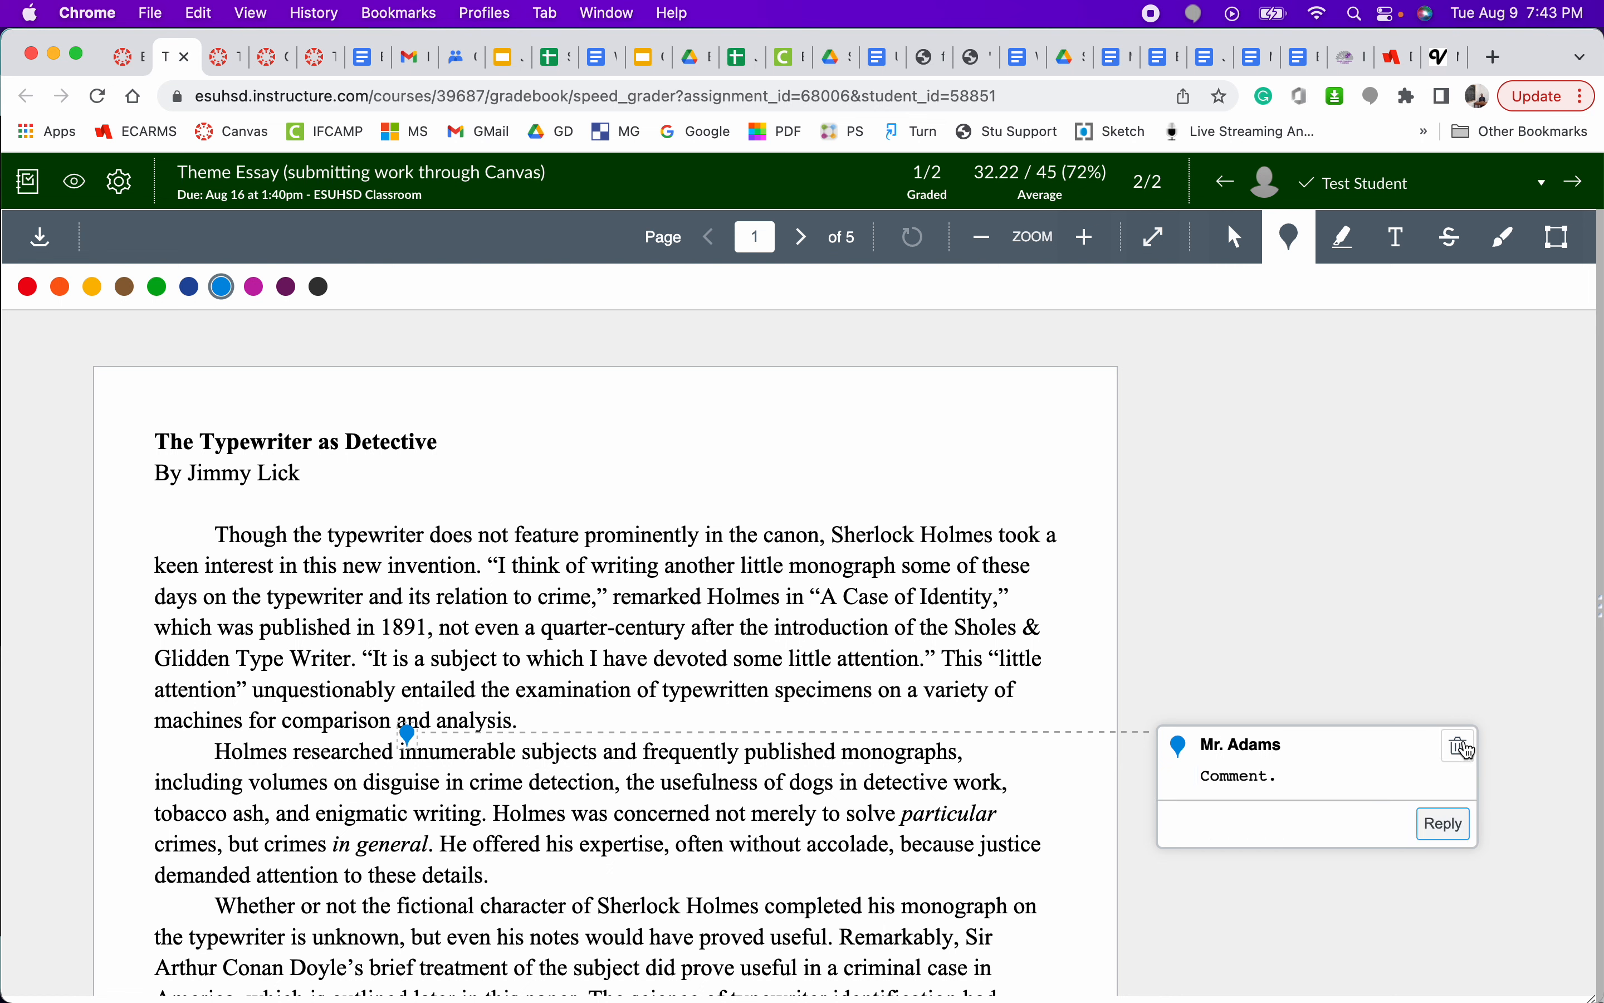
- Delete the point annotation's comment and the blue marker itself from the essay
left_click(1465, 755)
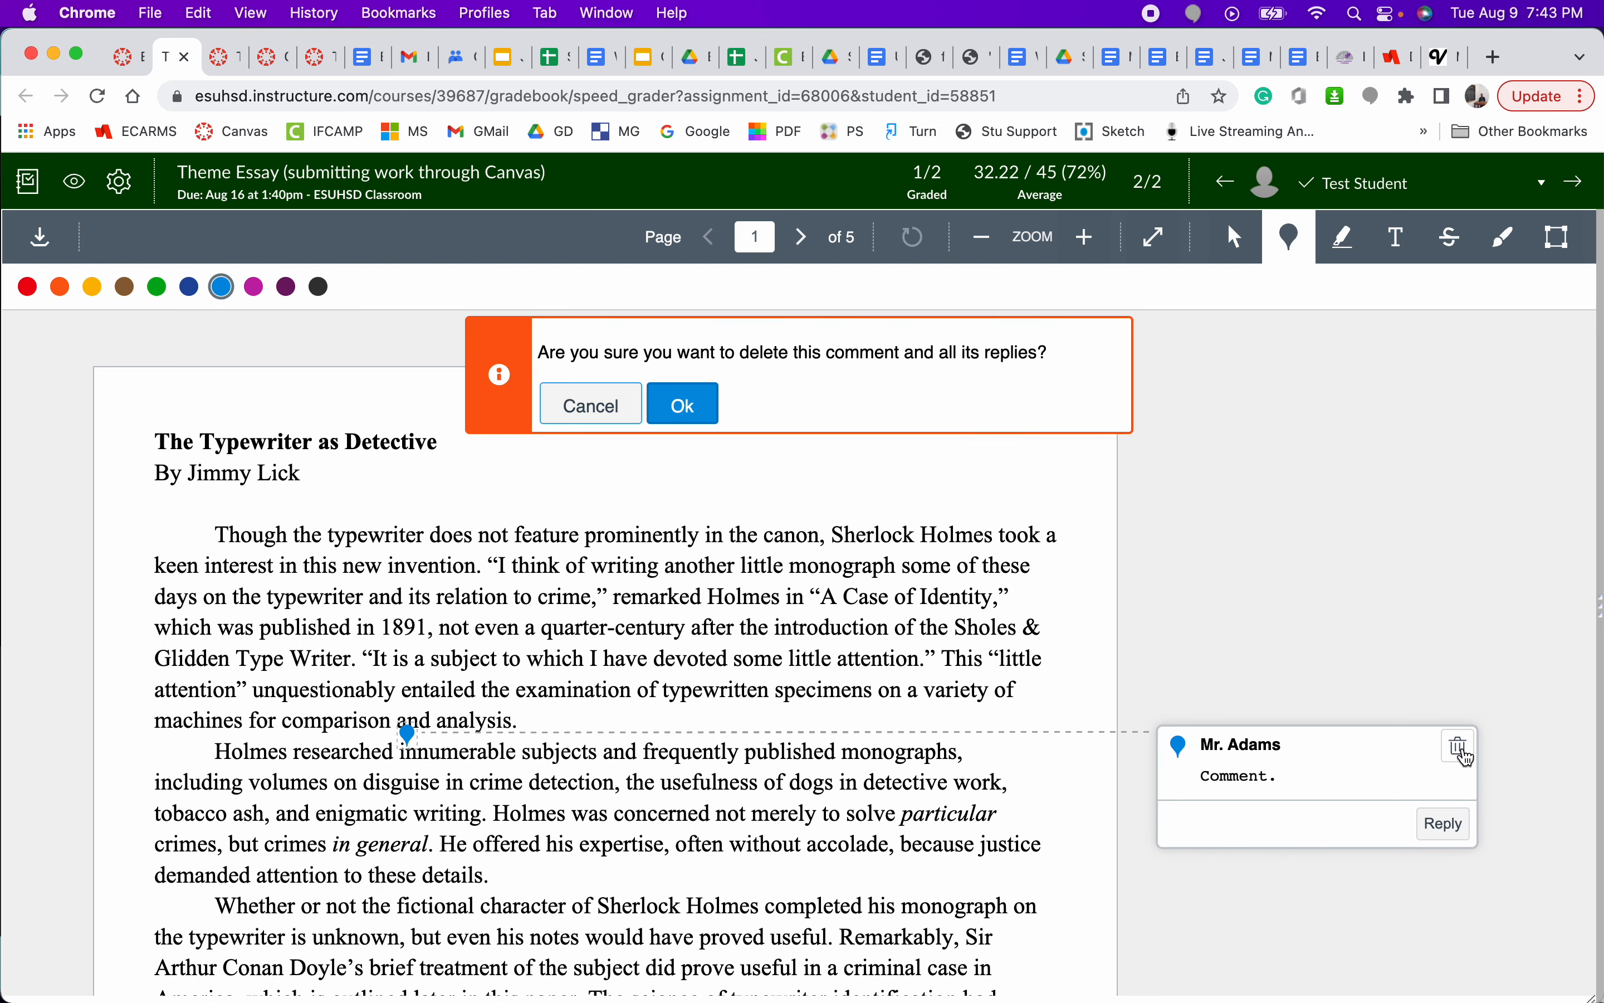
left_click(704, 416)
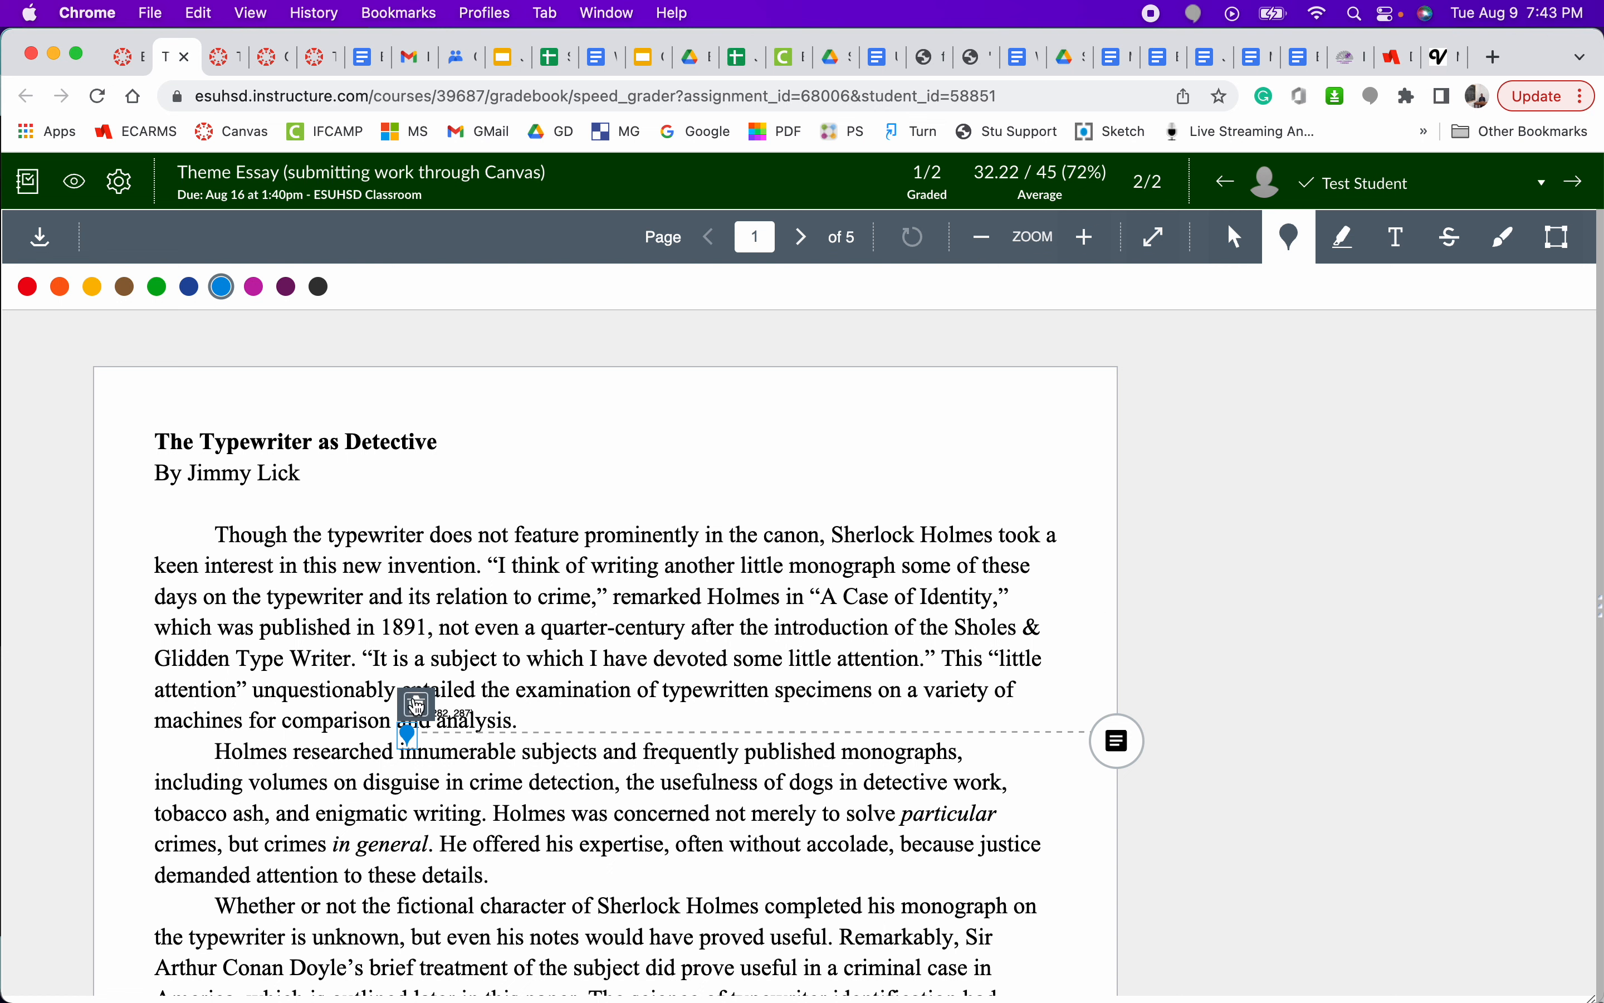
left_click(416, 704)
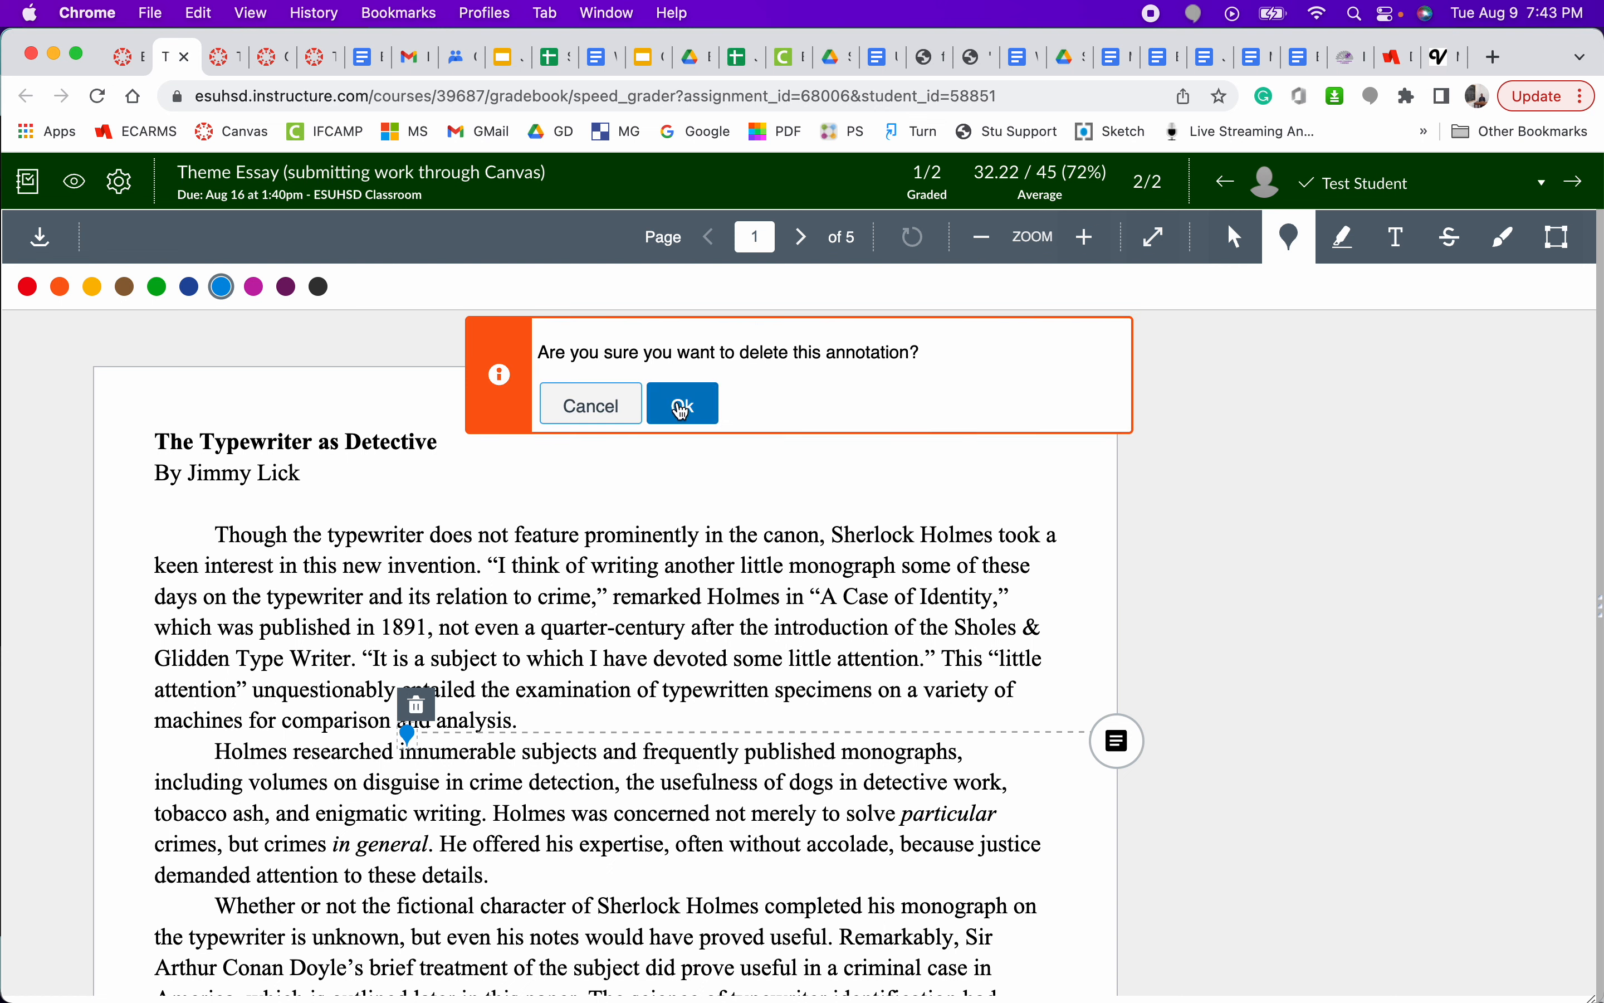
left_click(682, 404)
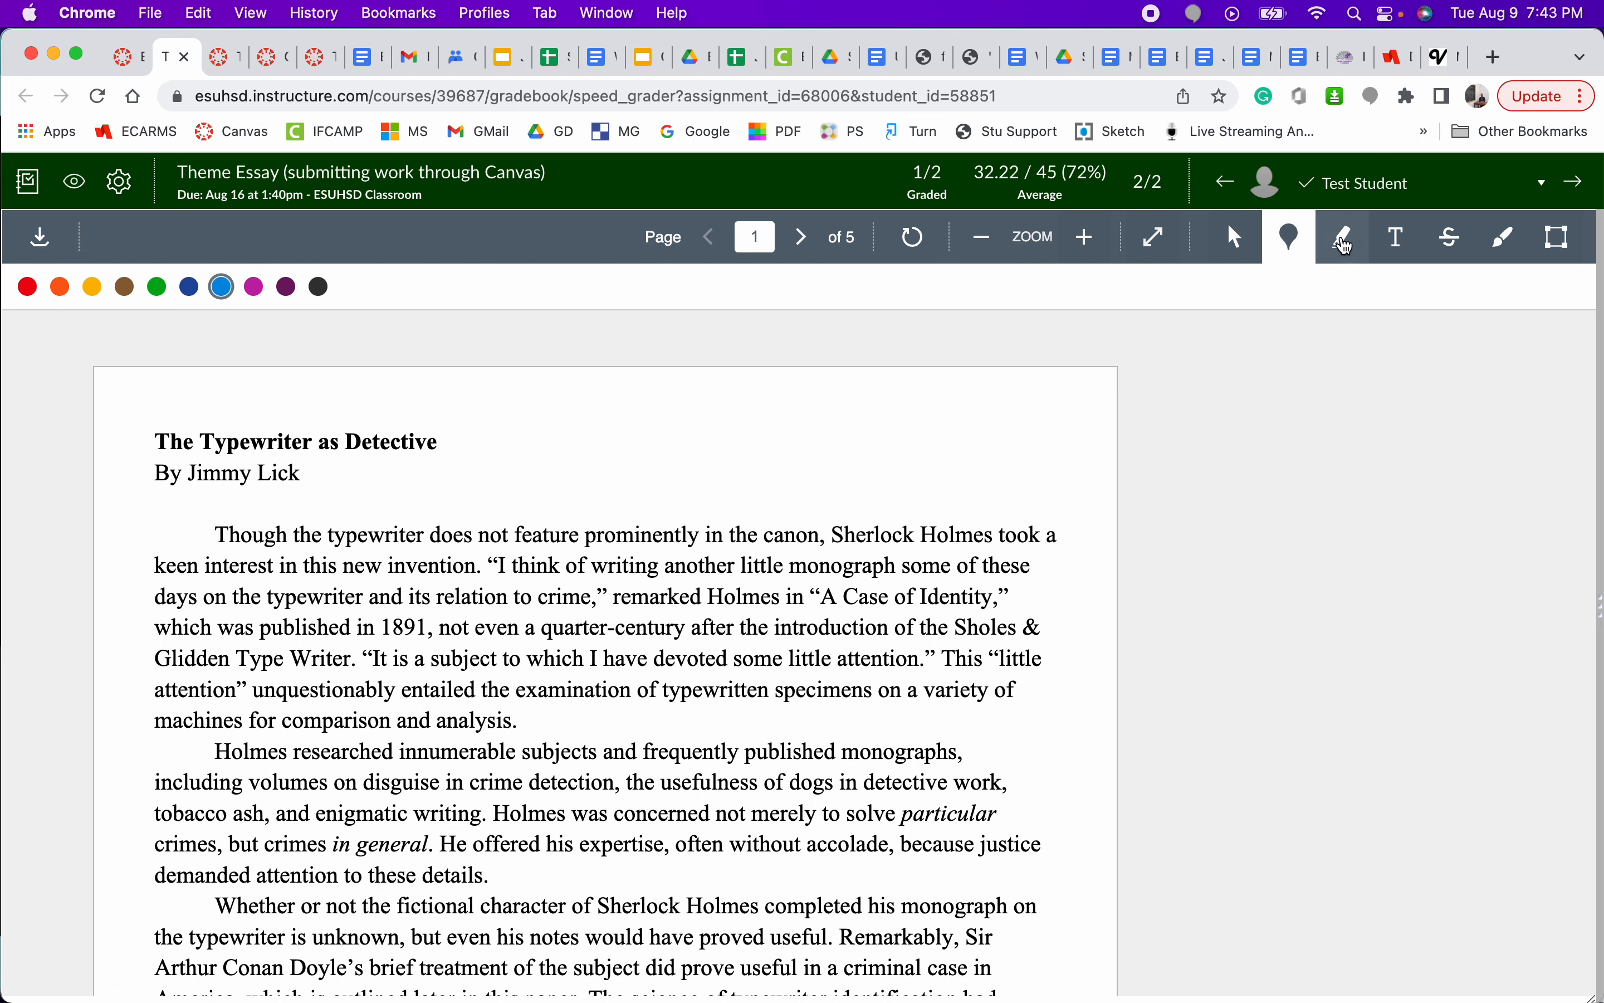
- Highlight "days on the typewriter a" in red in the first paragraph and attach the comment "Comment."
left_click(1348, 247)
left_click_drag(386, 595, 155, 596)
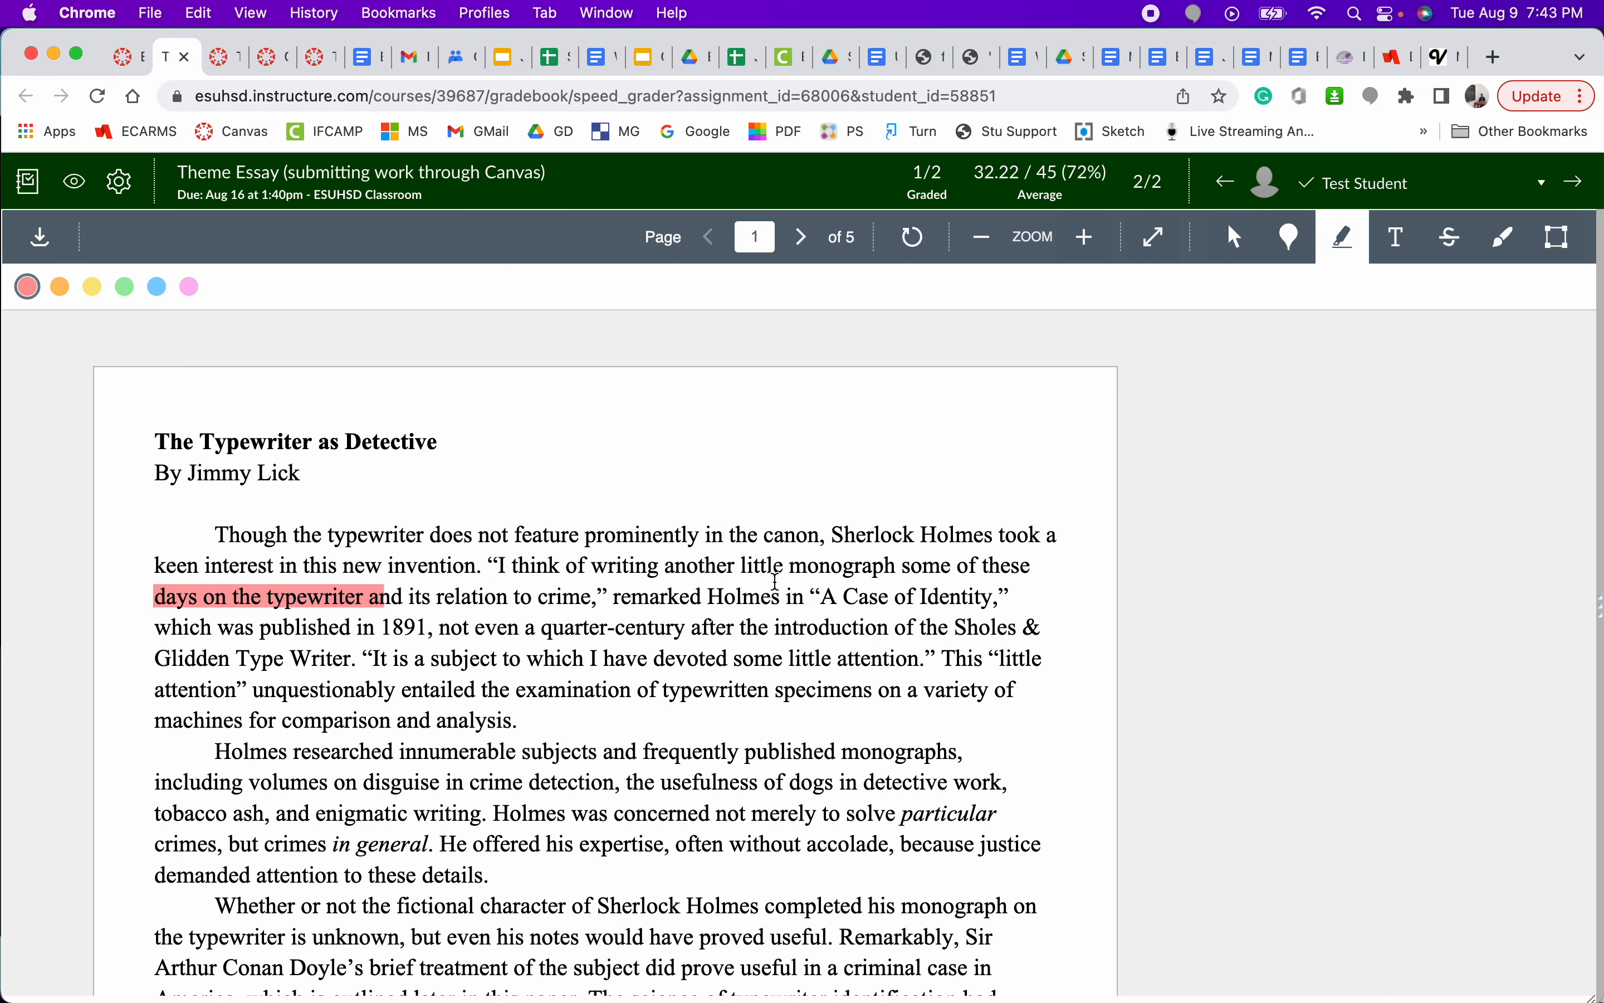
left_click(1115, 601)
type("Comment.")
key("Return")
- Strike out the entire second paragraph, starting "Holmes researched", in red and attach the comment "Comment."
left_click(1455, 238)
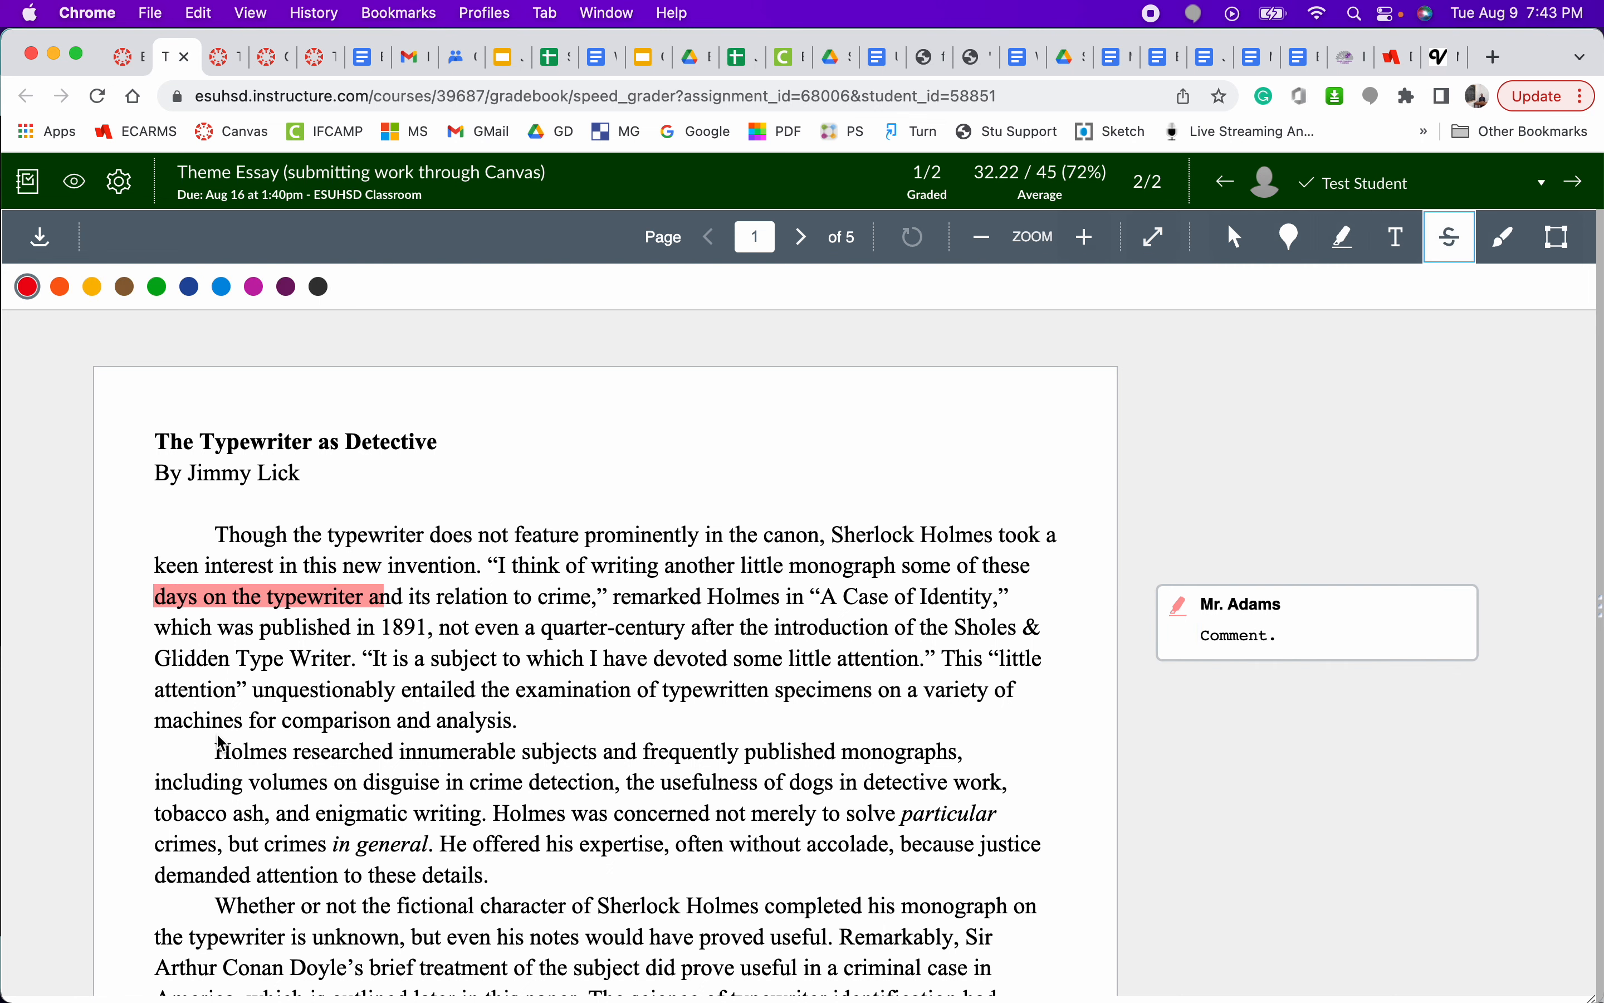
left_click_drag(219, 749, 502, 874)
left_click(1117, 756)
type("comment.")
key("Return")
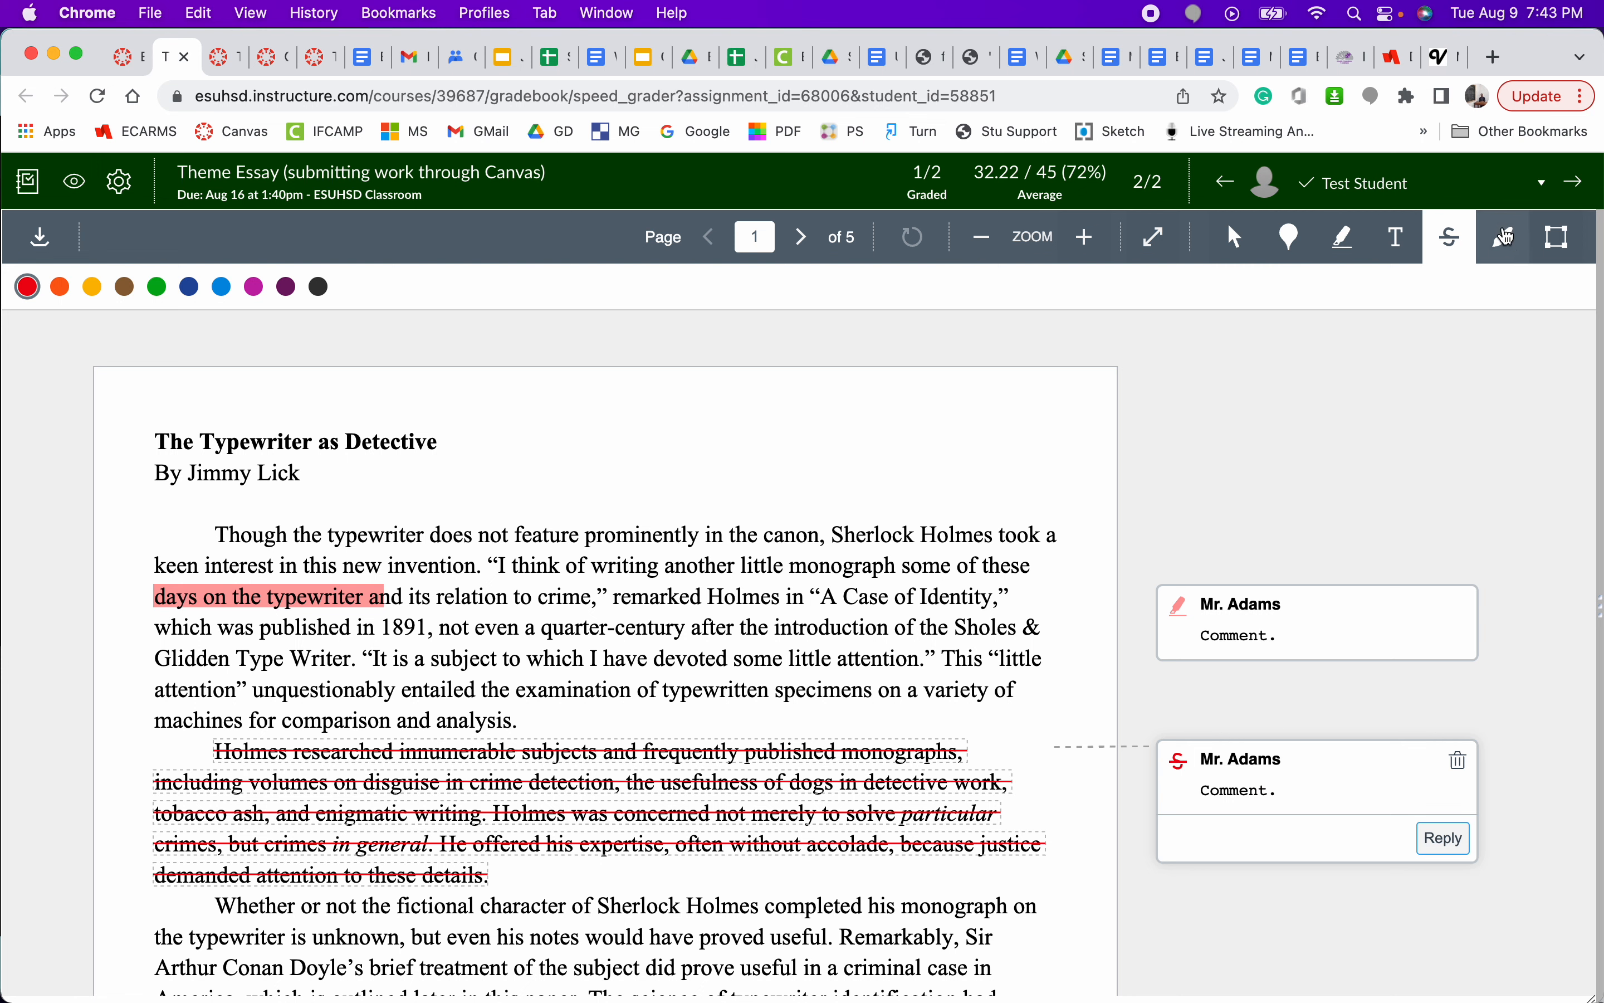
- Draw the letters "WR" freehand in blue with a thin line beside the essay's title and opening lines
left_click(1507, 236)
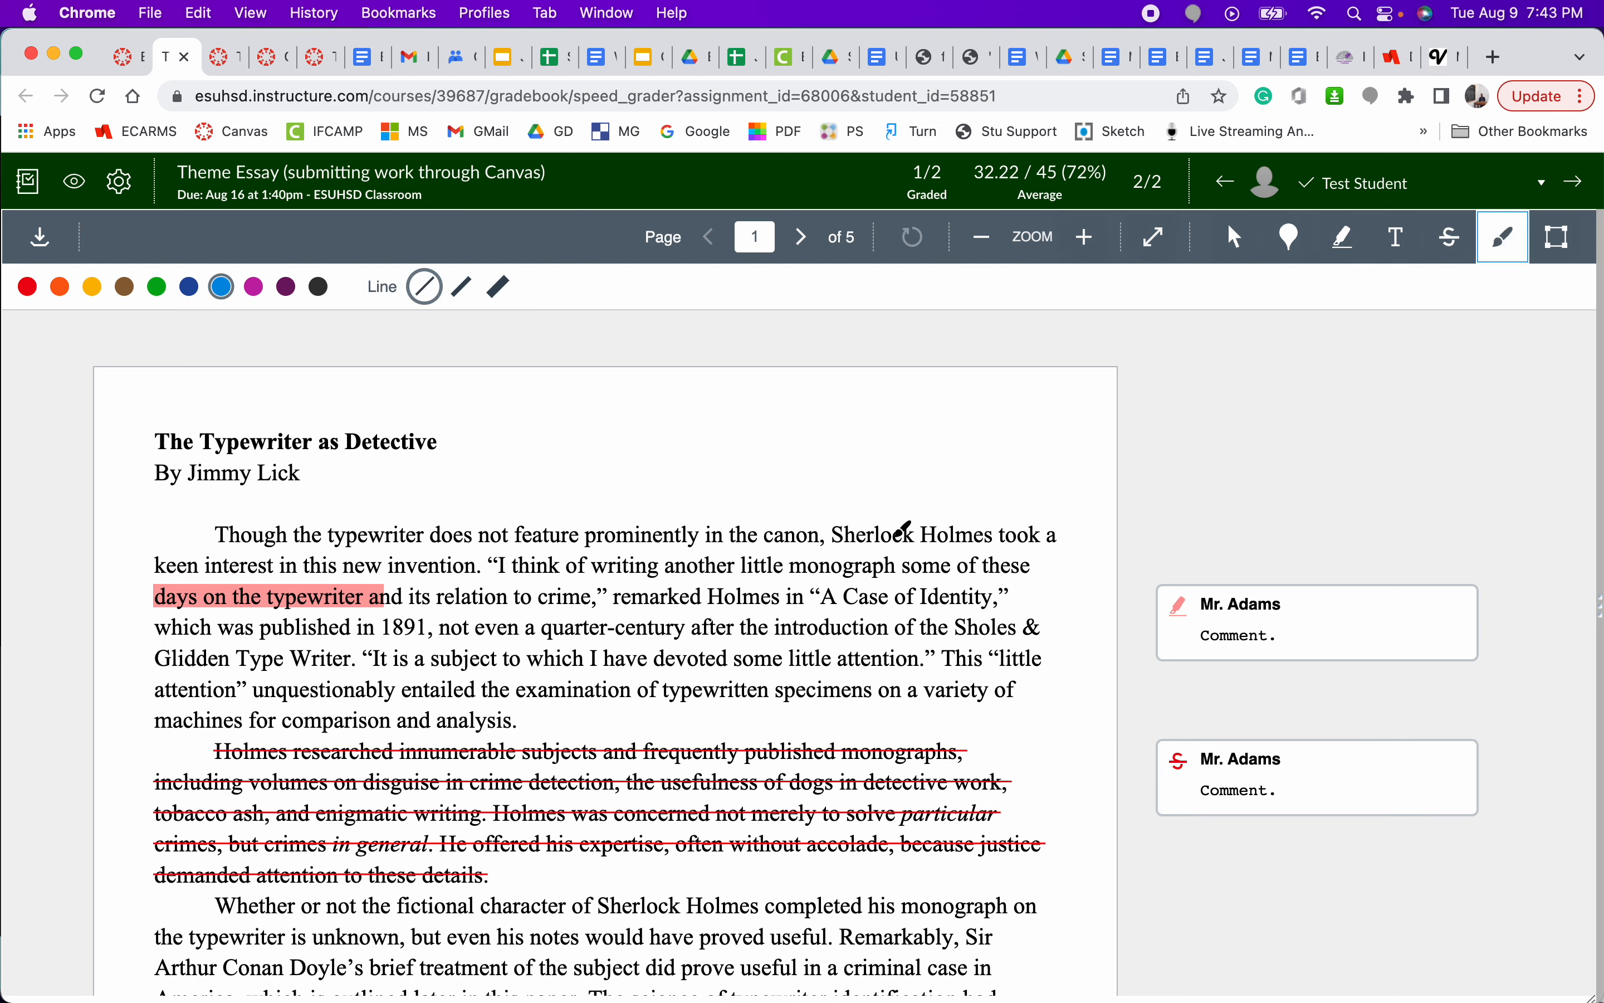
mouse_move(404, 476)
left_mouse_down()
mouse_move(431, 559)
mouse_move(479, 540)
mouse_move(528, 457)
mouse_move(601, 439)
mouse_move(653, 536)
left_mouse_up()
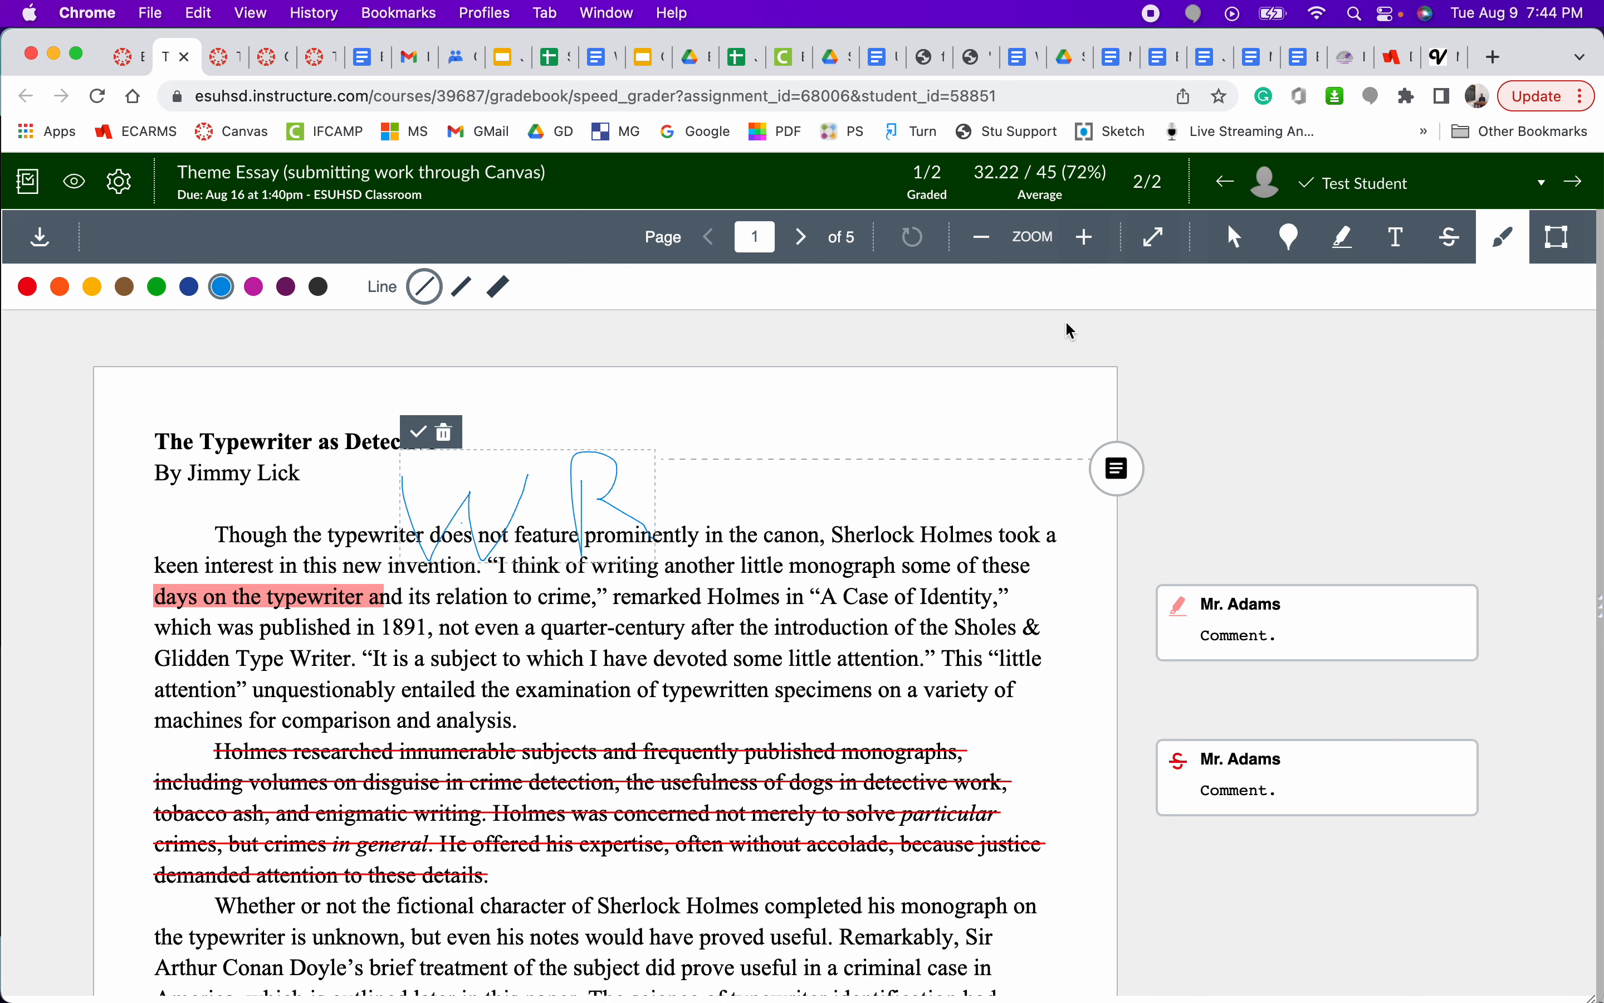
- Try different zoom levels on the essay and look through its pages before returning to page 1
left_click(1093, 258)
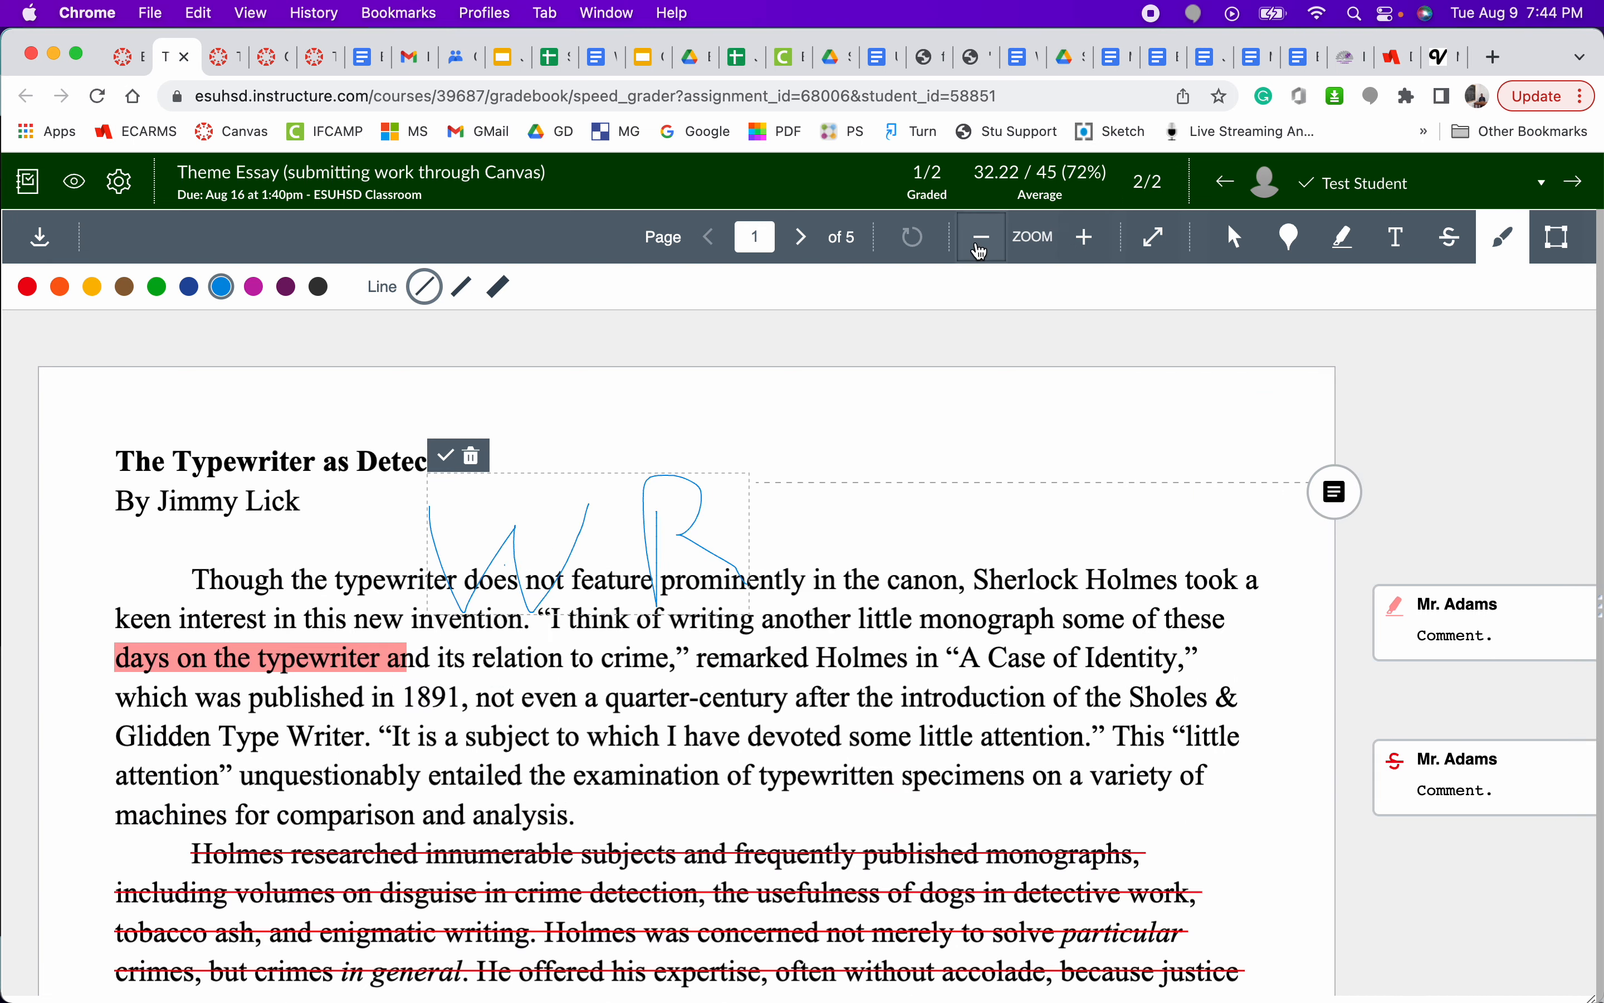
left_click(981, 248)
scroll(736, 630, "down", 10)
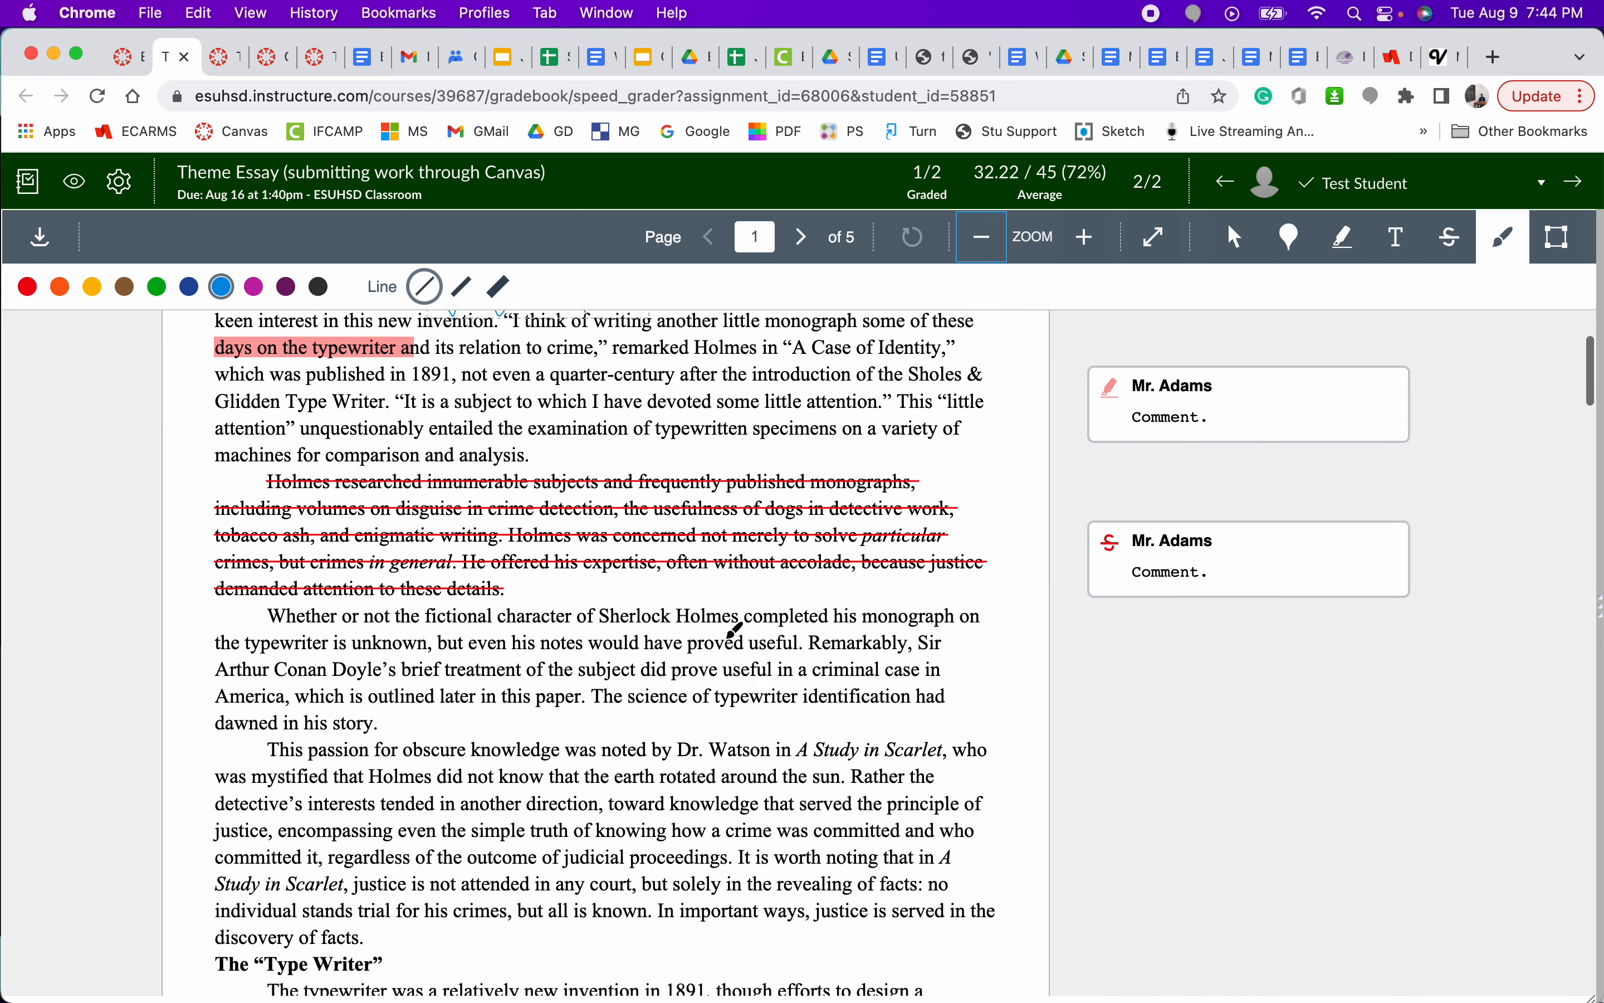
scroll(736, 630, "down", 20)
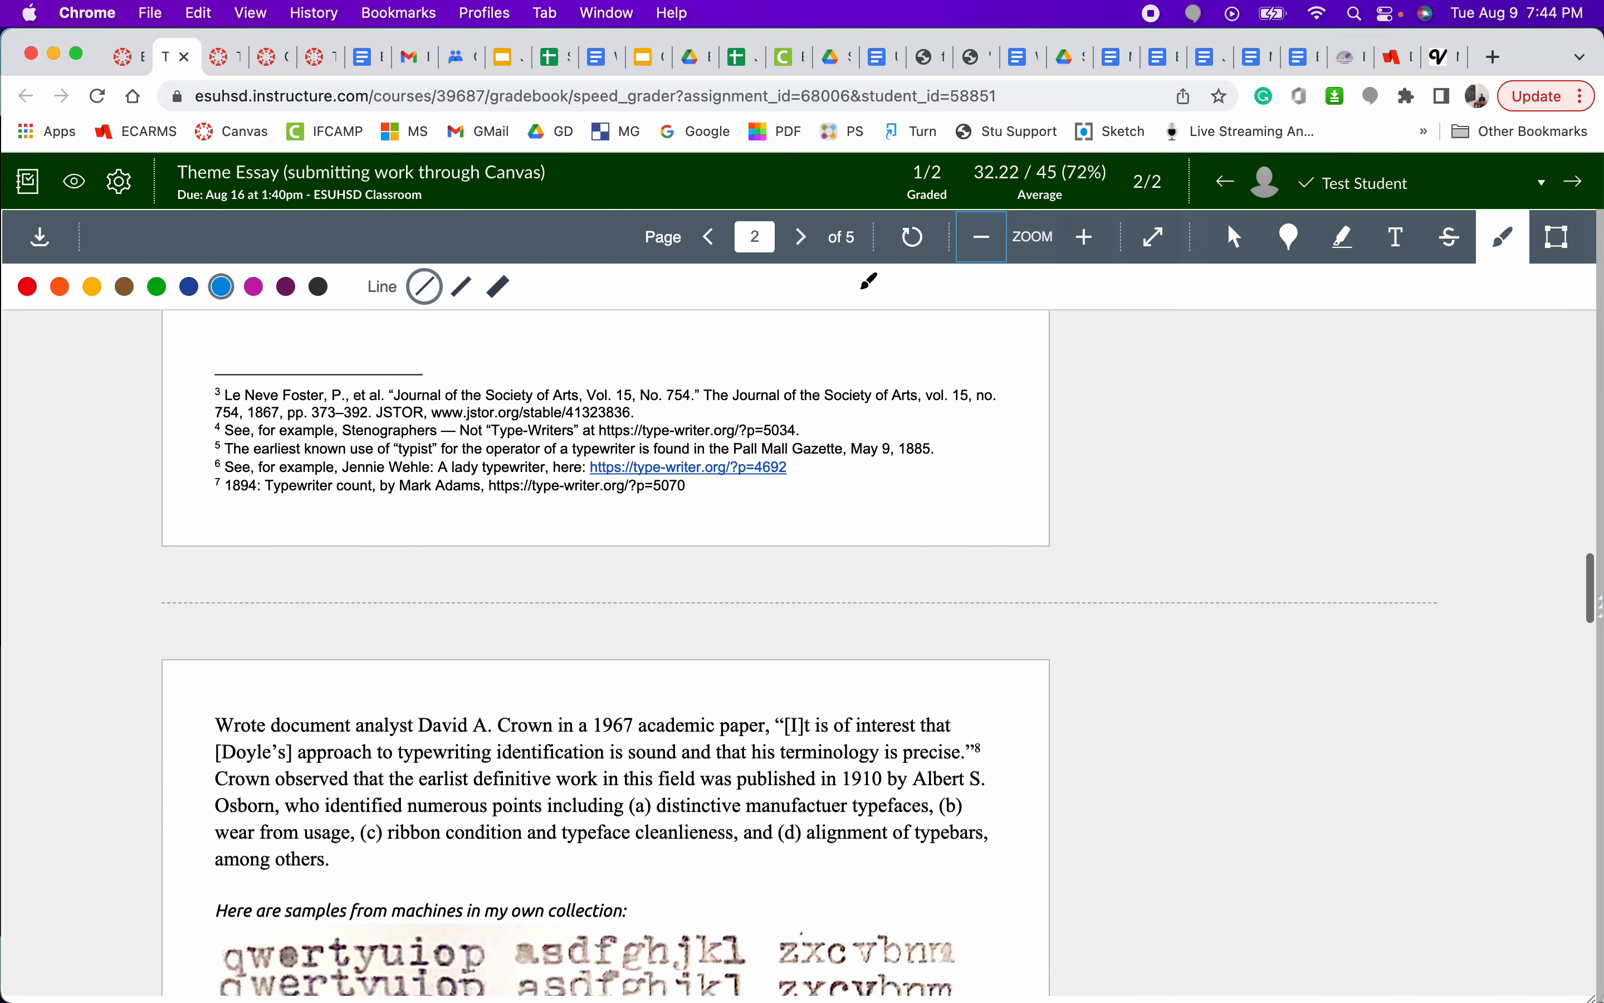
left_click(810, 249)
left_click(808, 245)
left_click(806, 244)
left_click(719, 245)
left_click(719, 245)
left_click(719, 245)
left_click(720, 245)
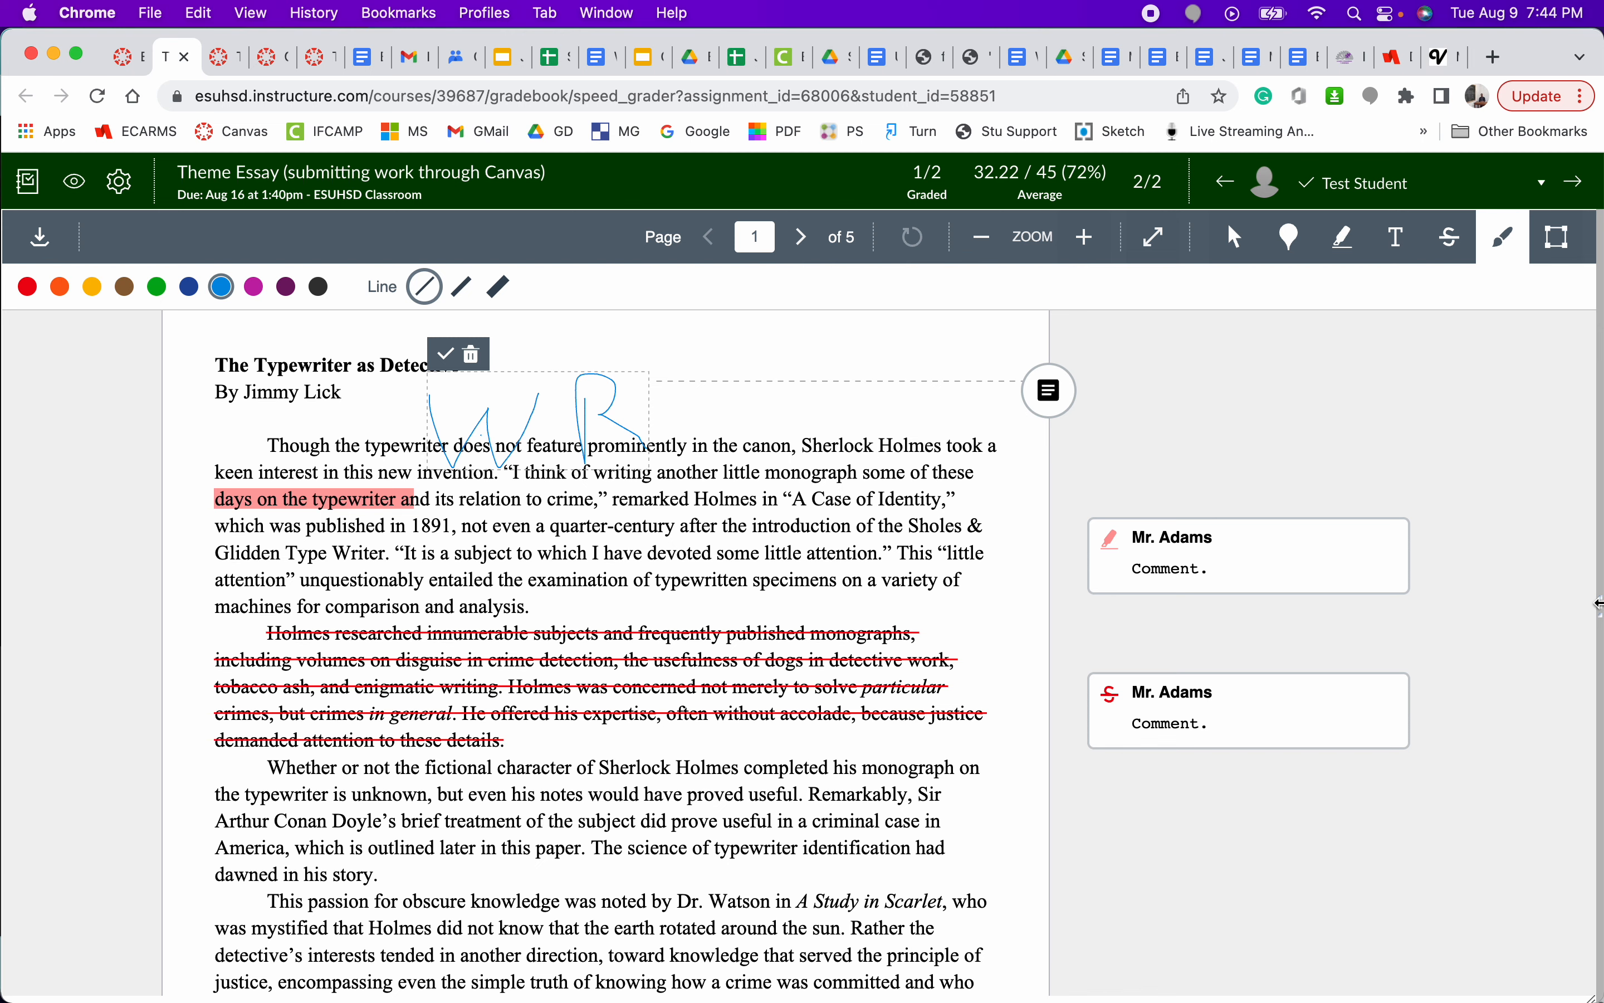
- Bring back the grading pane and widen it to almost half of the window
left_click(1598, 603)
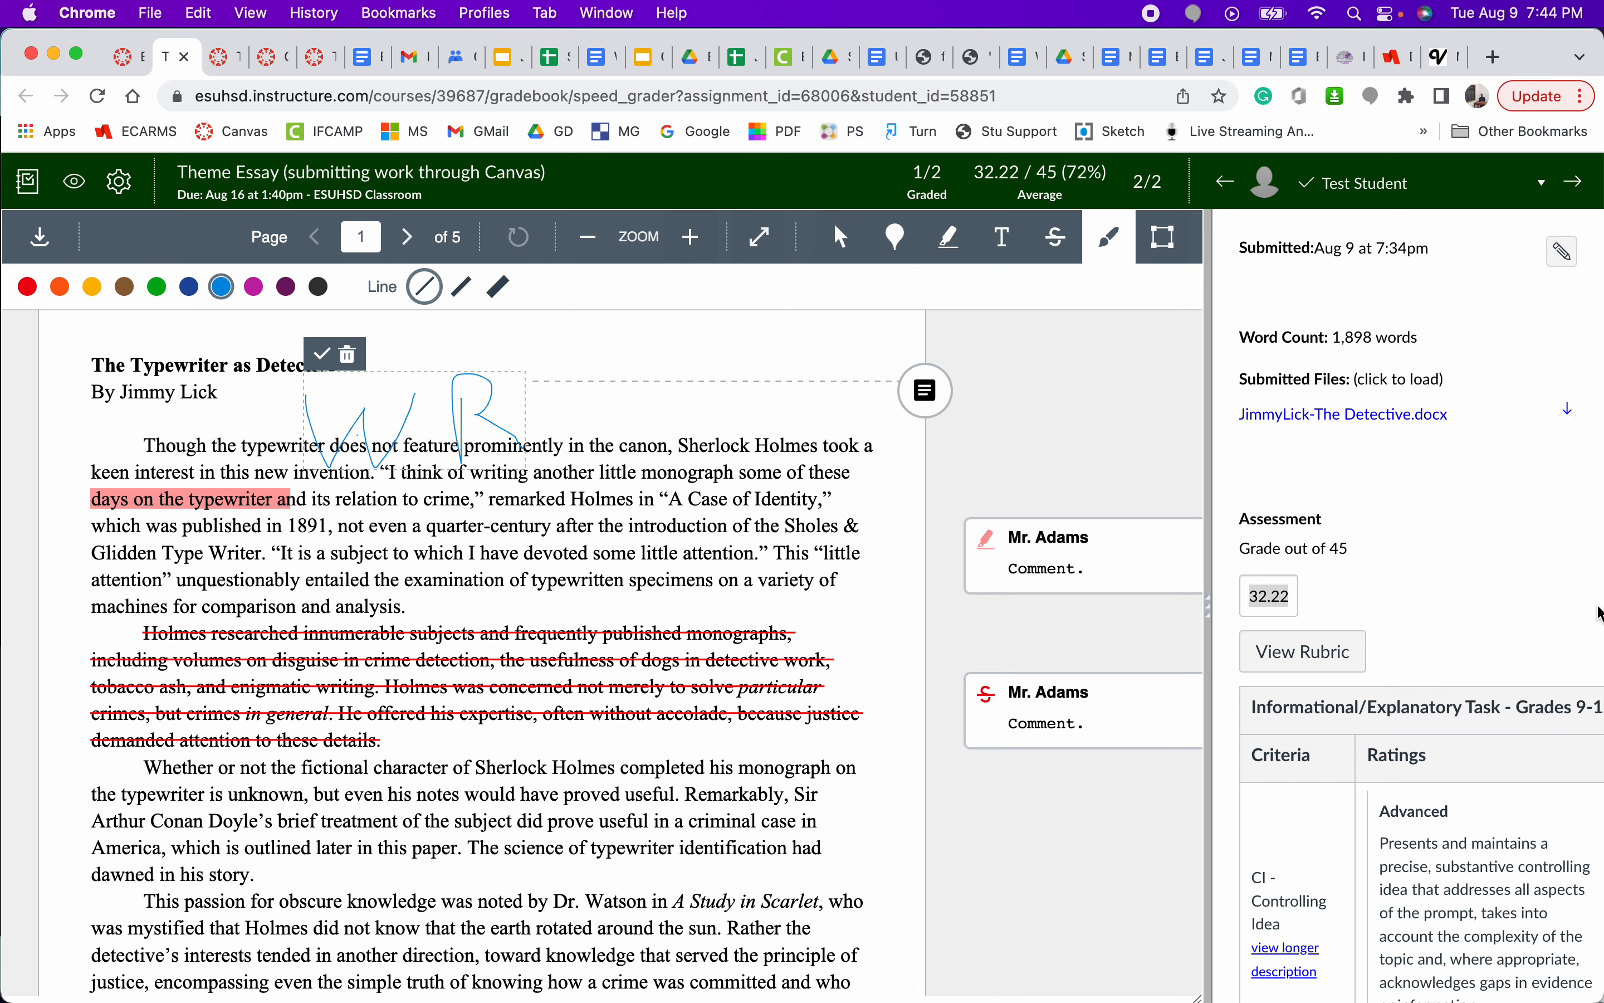
left_click_drag(1211, 609, 889, 628)
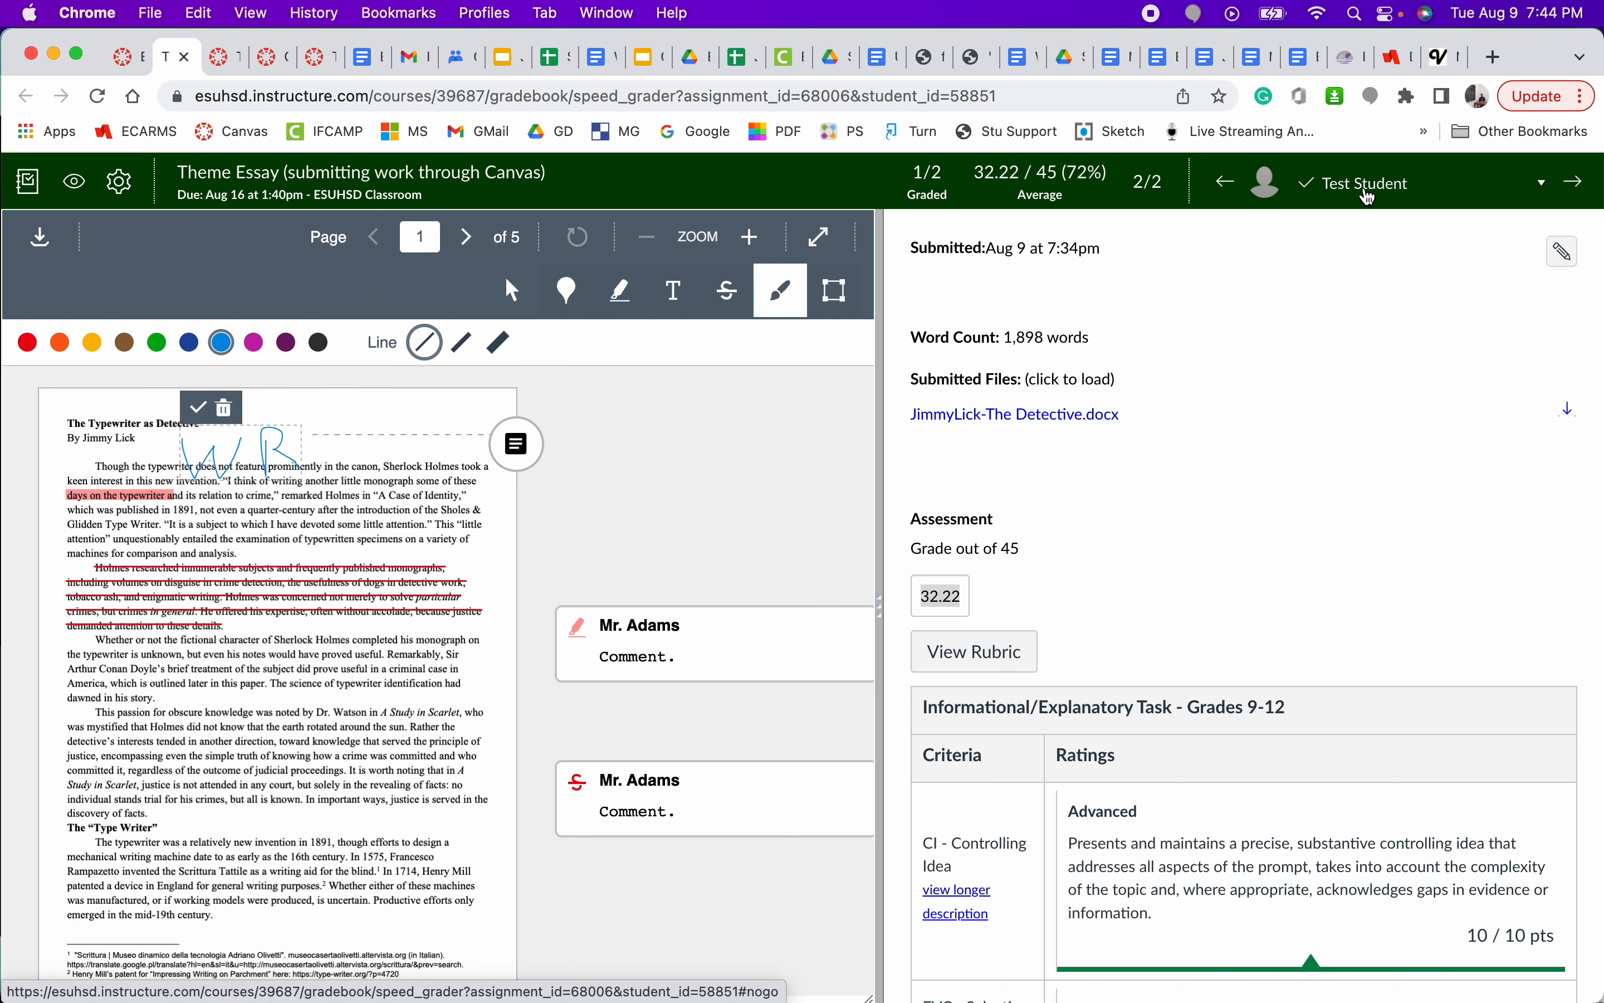
- Switch to the SpeedGrader page for "Totally Free? pp. 6-9" and limit the student list to the English 3 Period 04 section
left_click(319, 58)
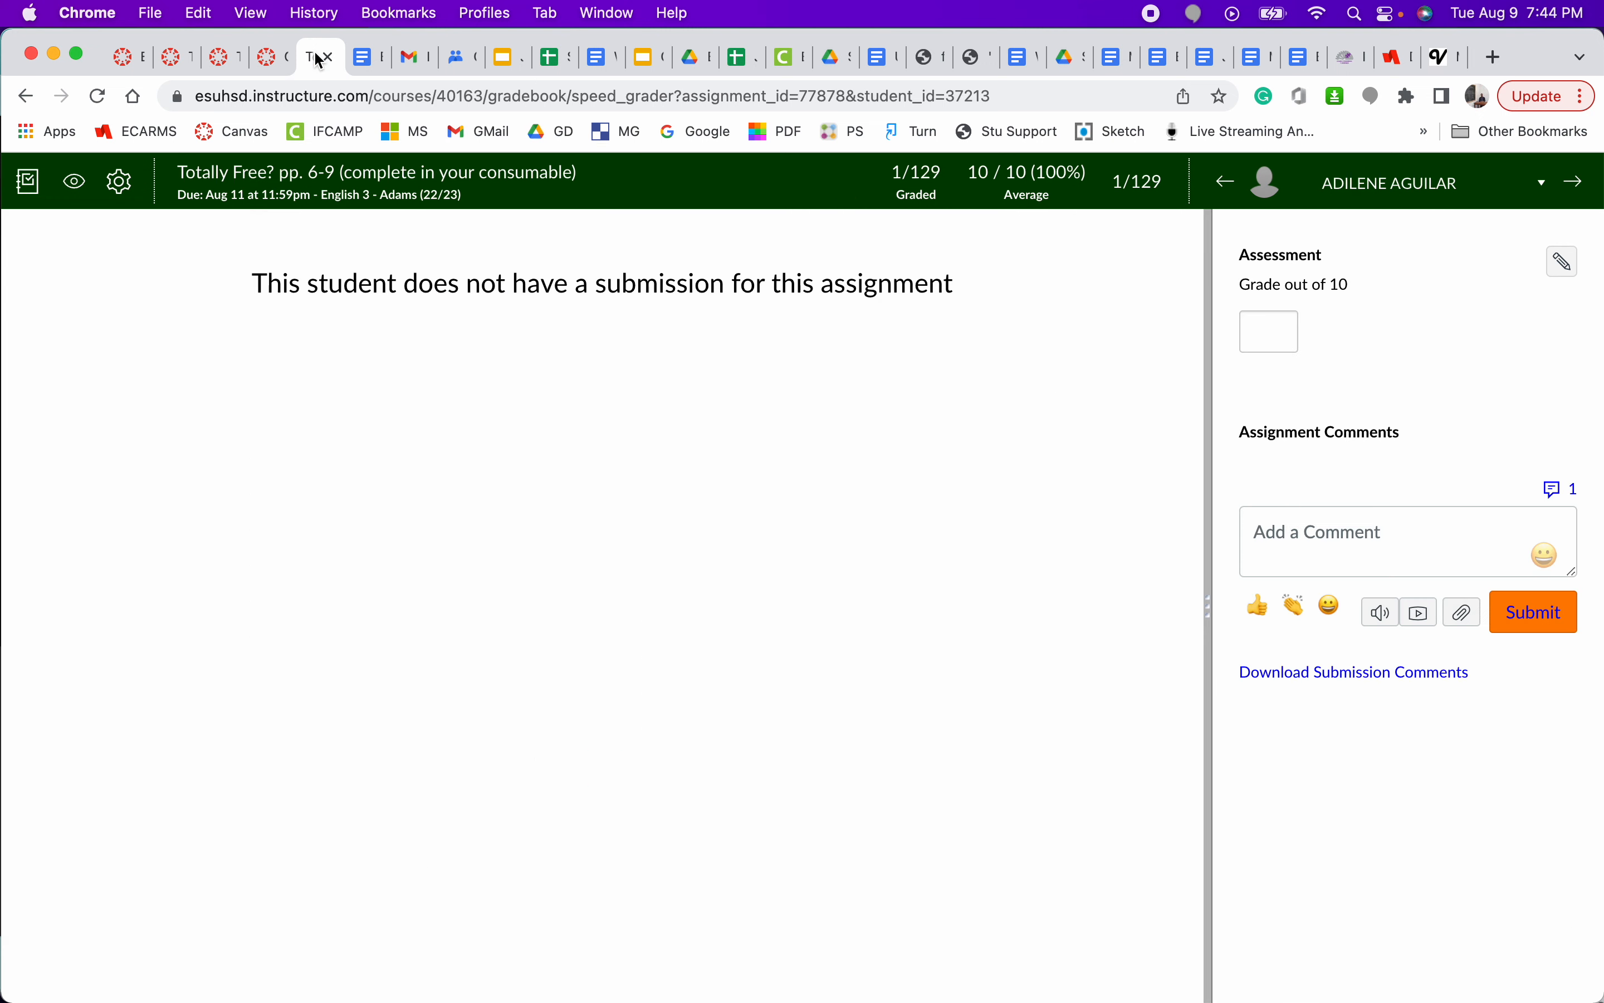
left_click(1413, 188)
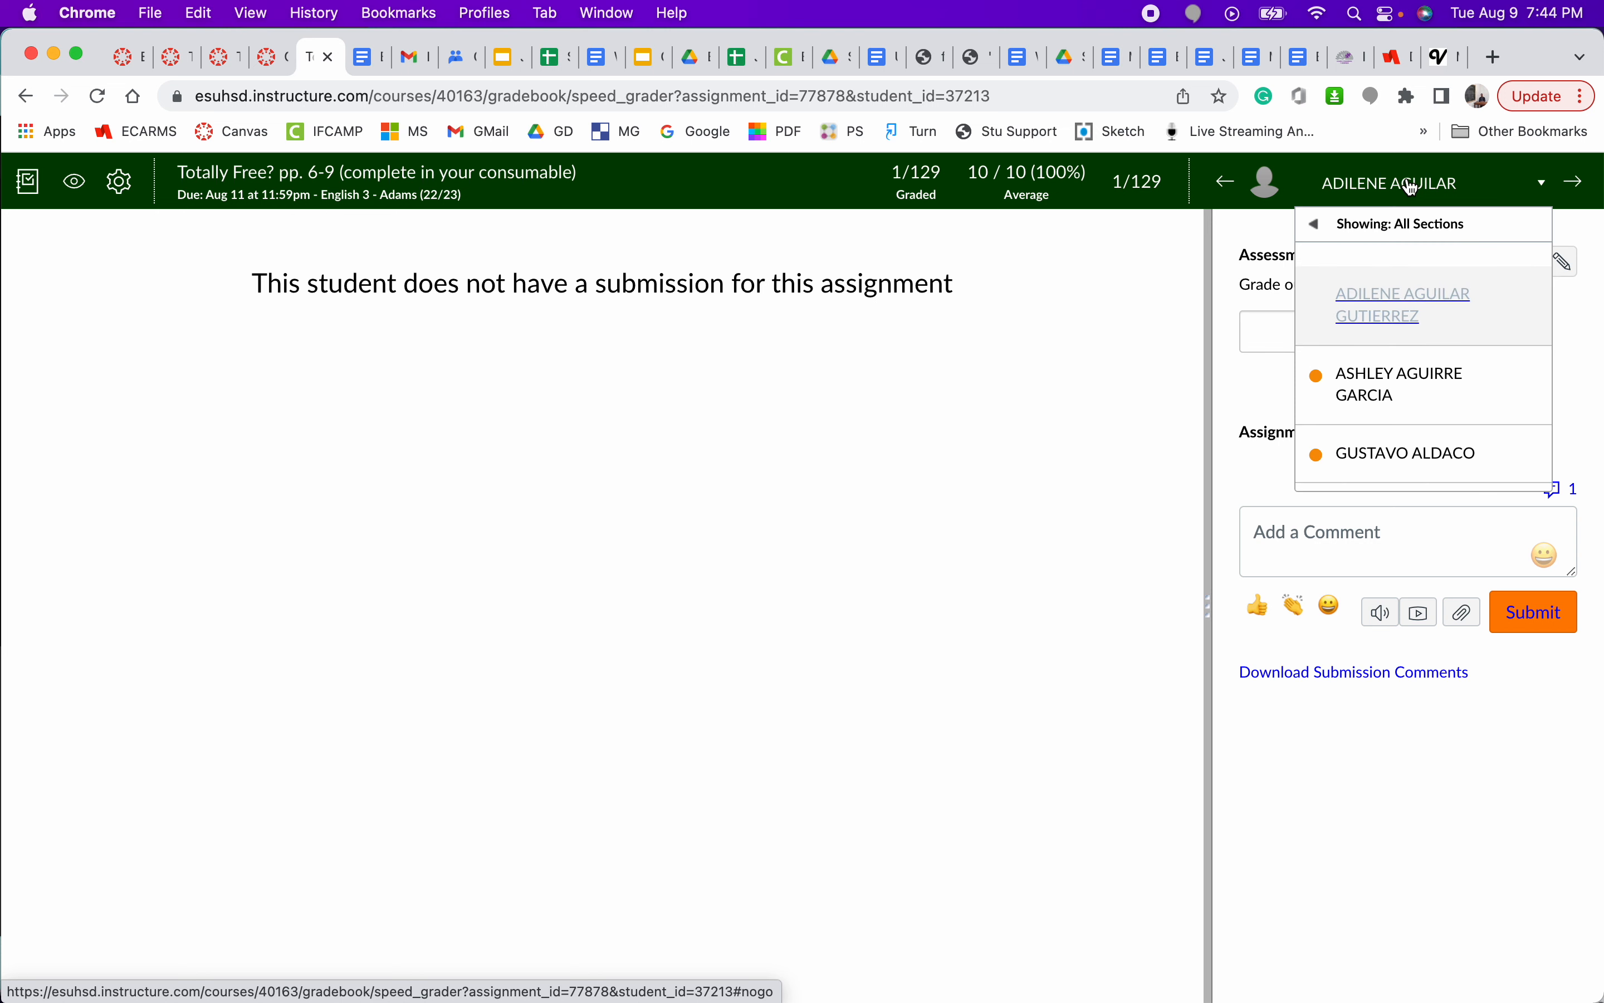
left_click(1413, 188)
left_click(1406, 187)
mouse_move(1412, 225)
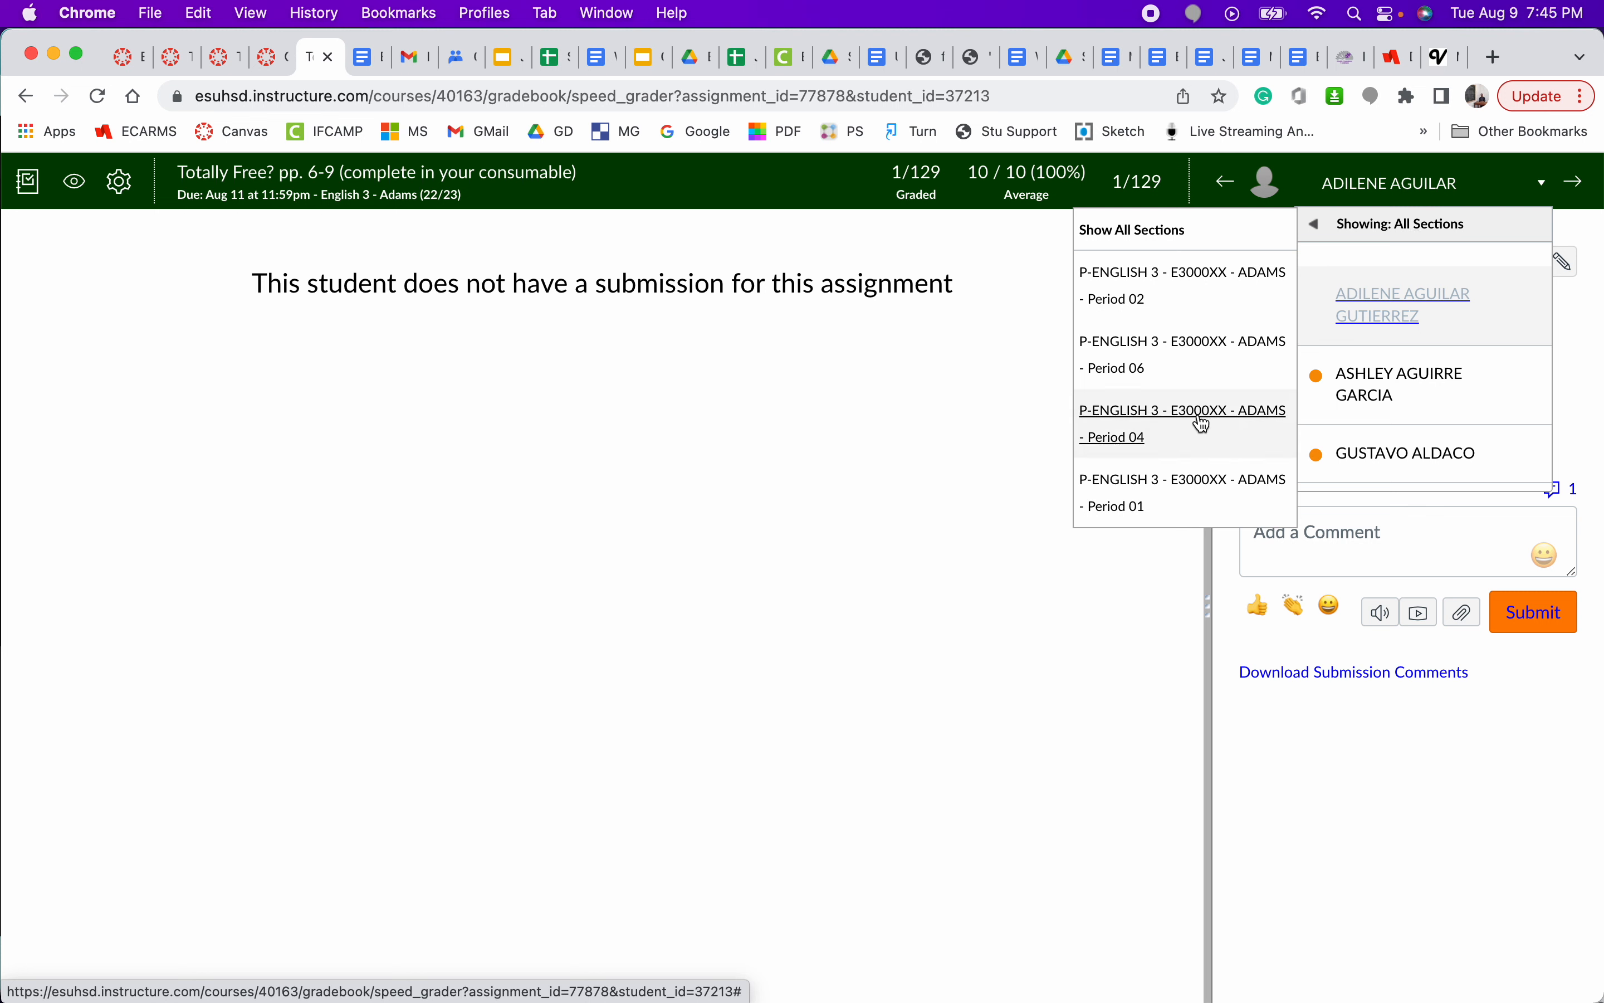
left_click(1152, 419)
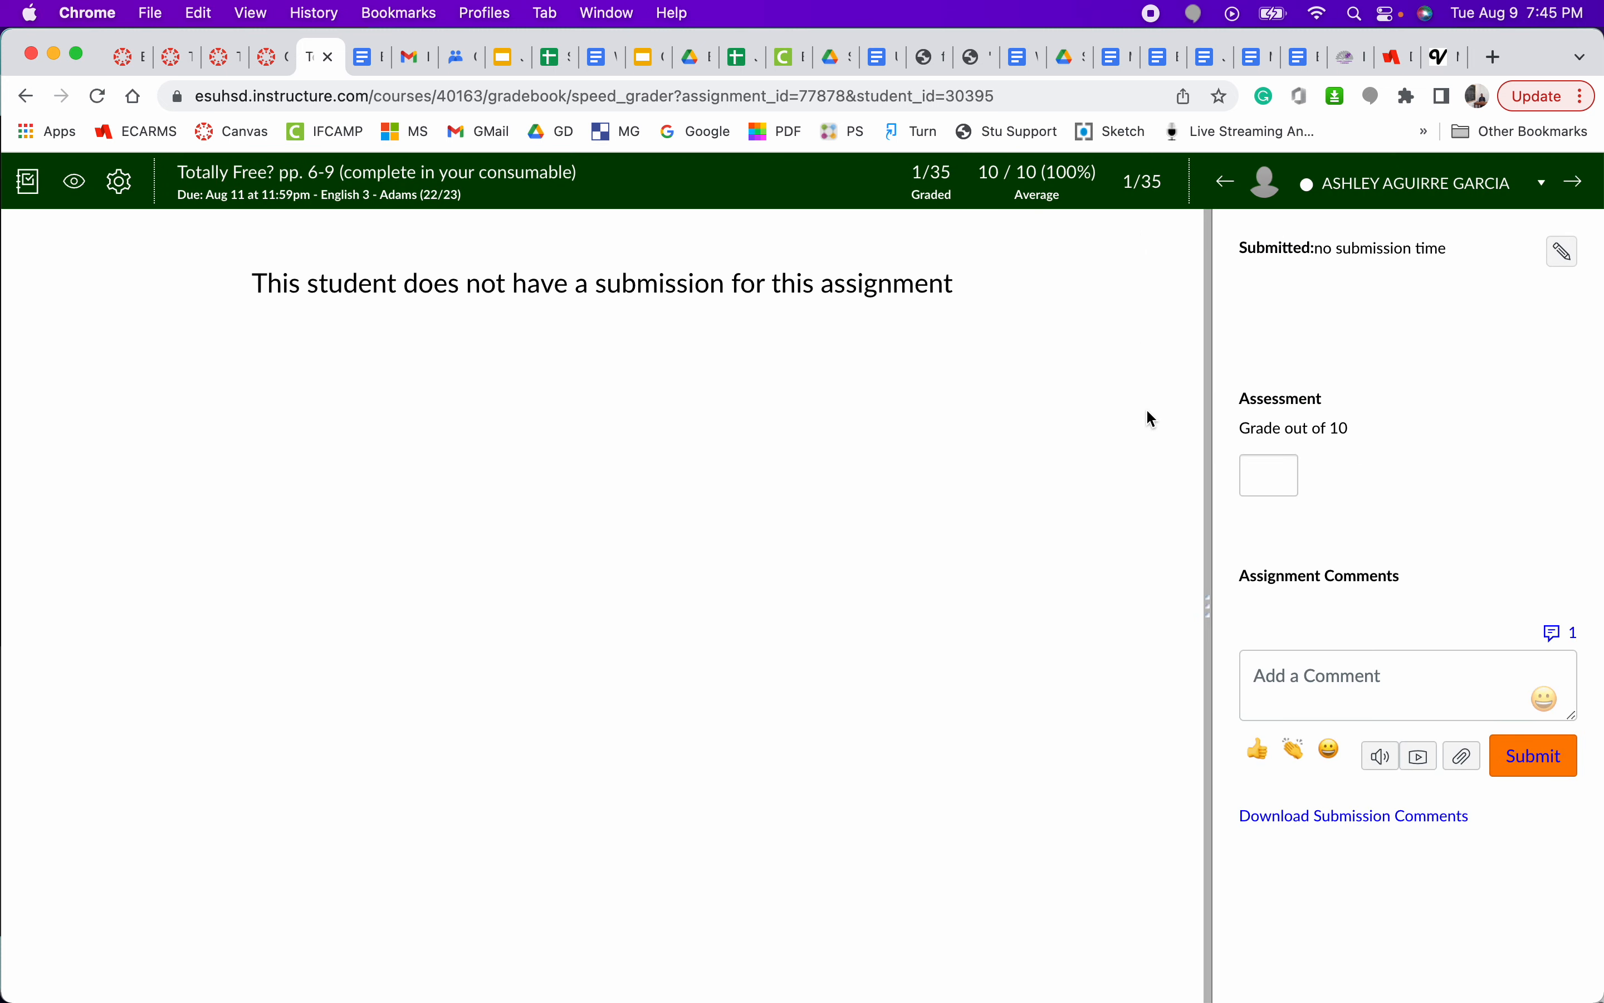
- Set the student list to show all sections again
left_click(1392, 199)
mouse_move(1406, 222)
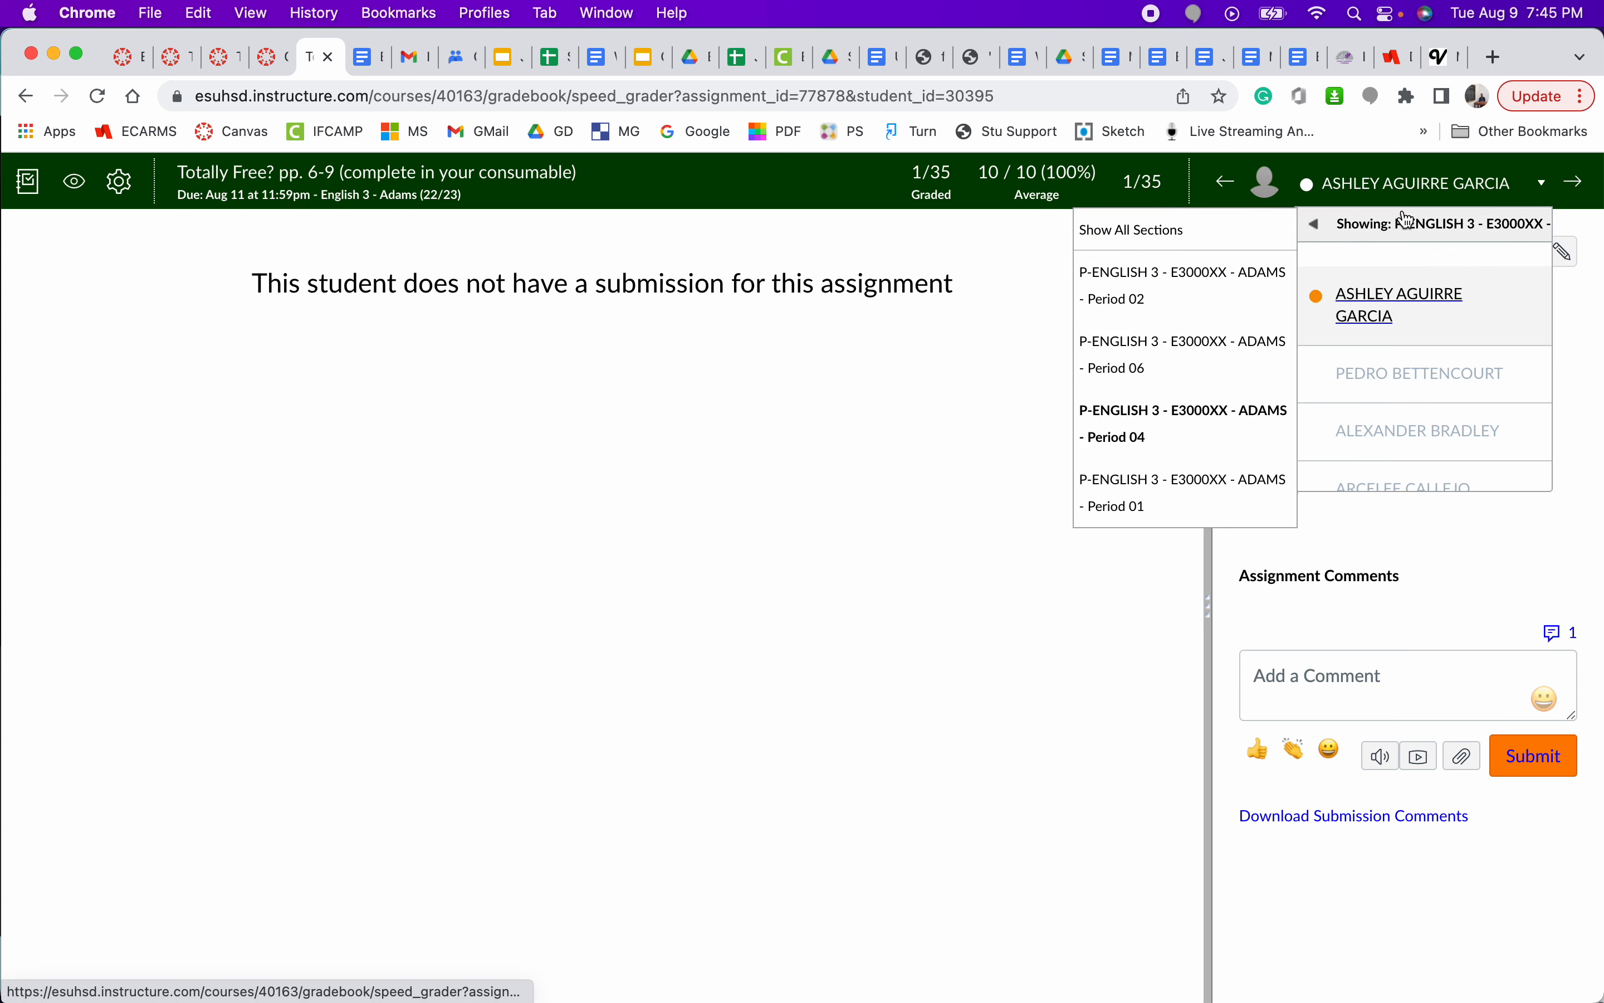
left_click(1233, 230)
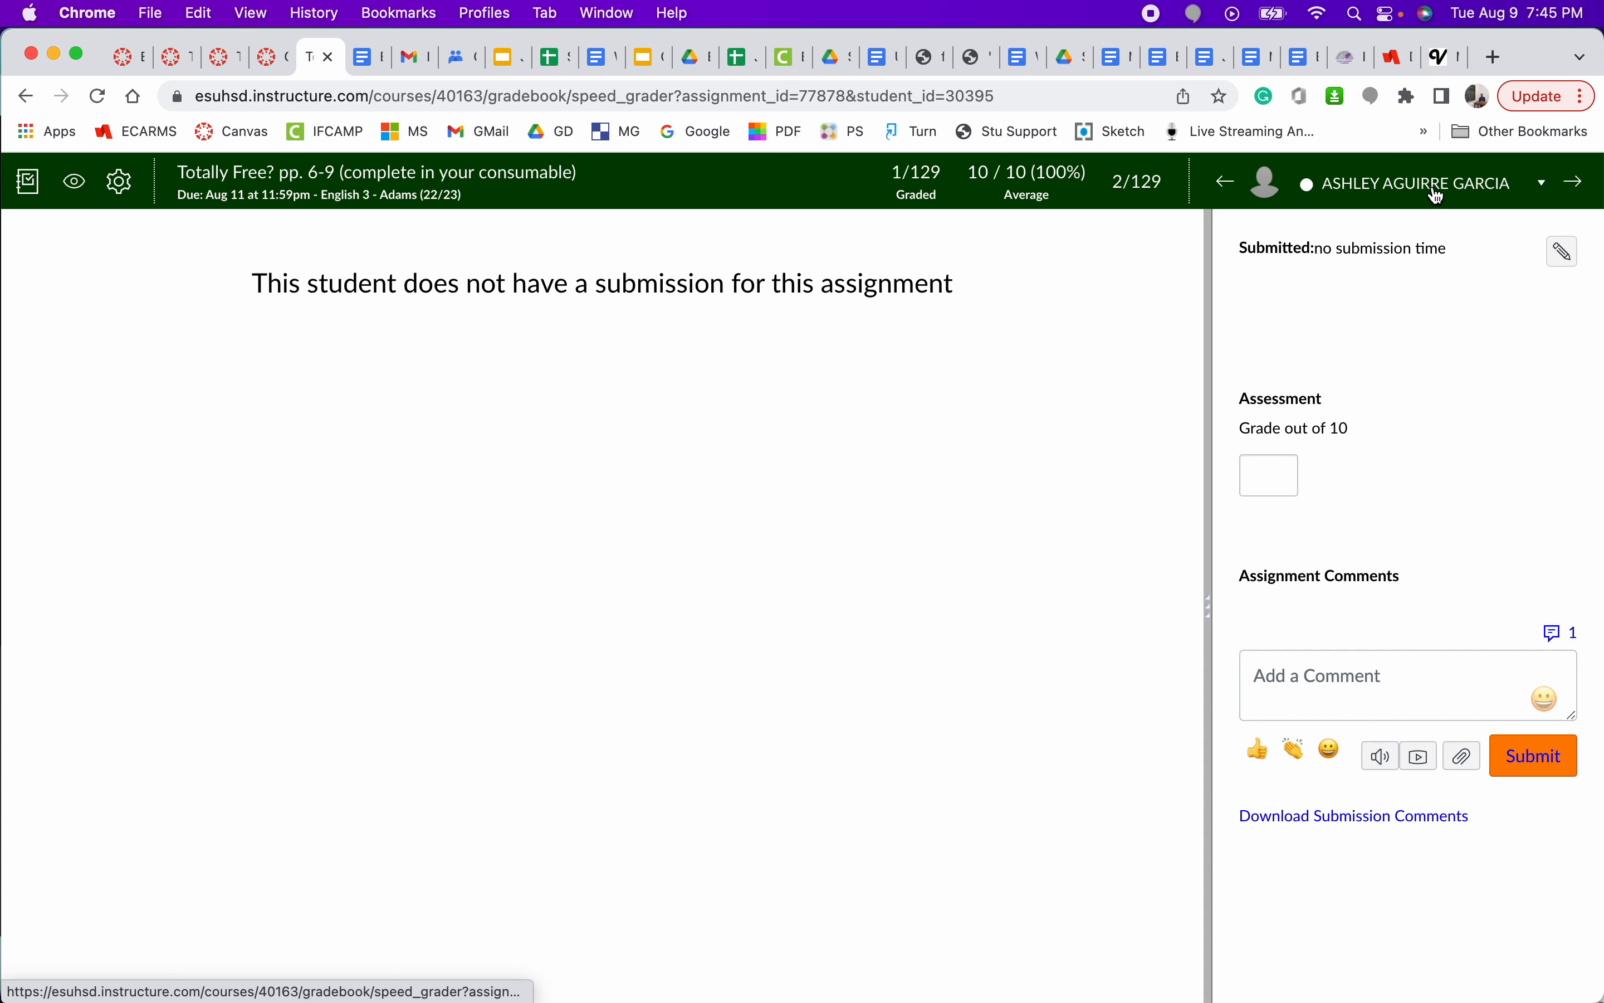
- Switch to the first student and look through the full student list, down to Test Student, for submission status markers
left_click(1439, 198)
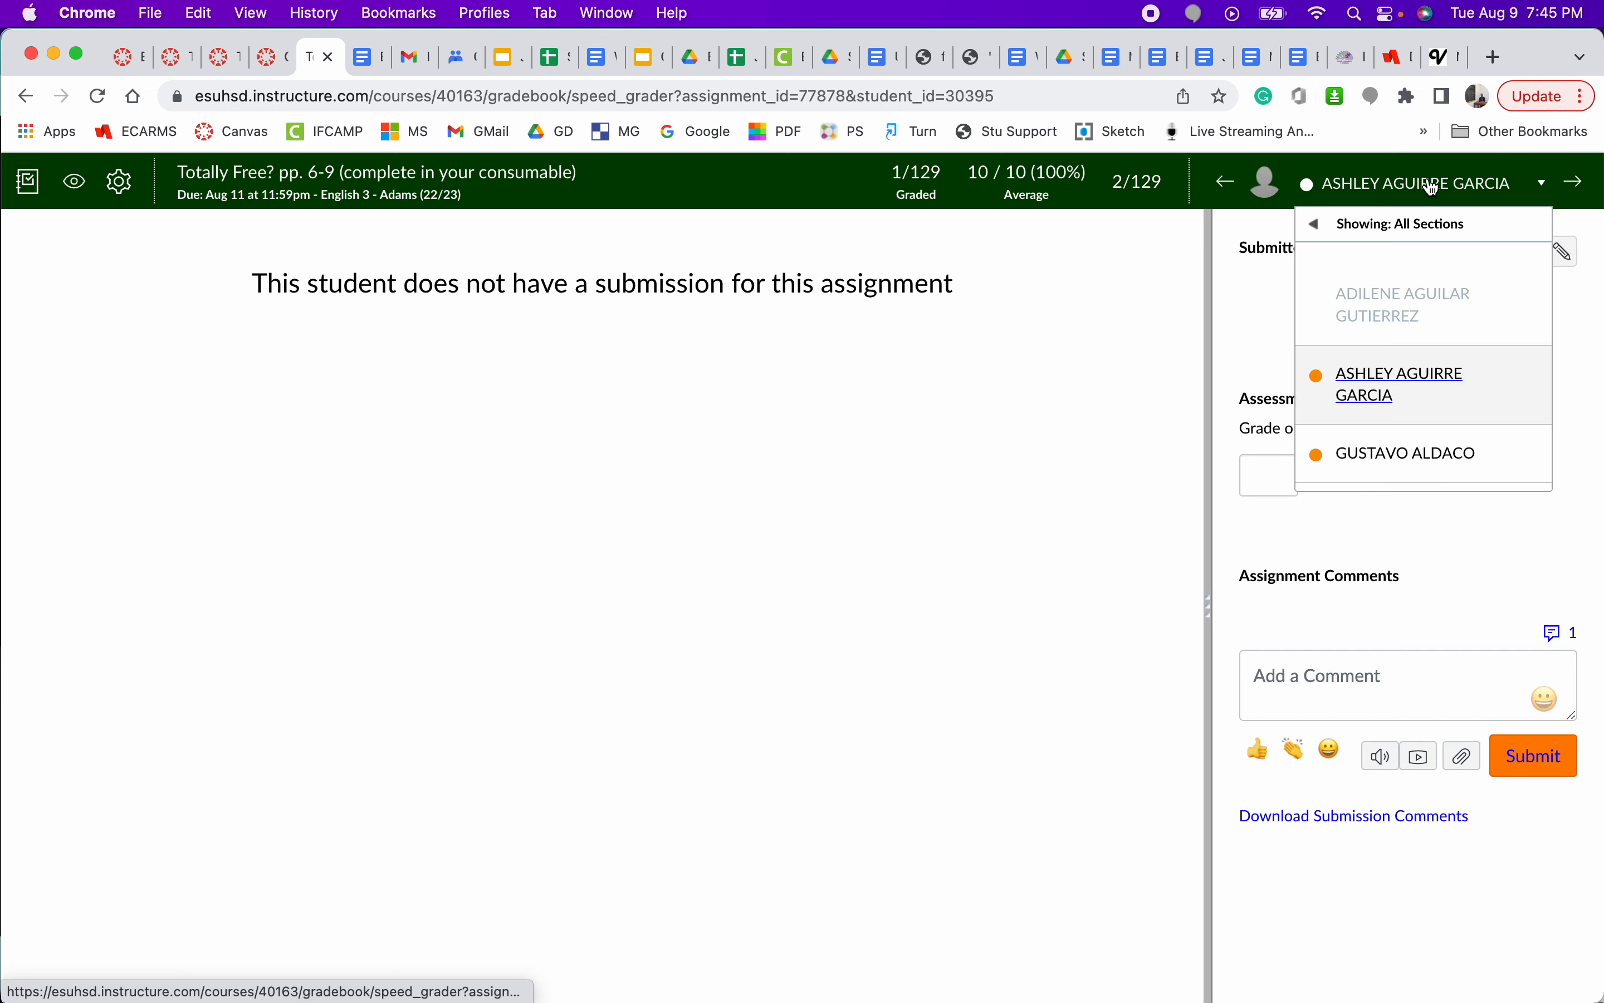
left_click(1409, 312)
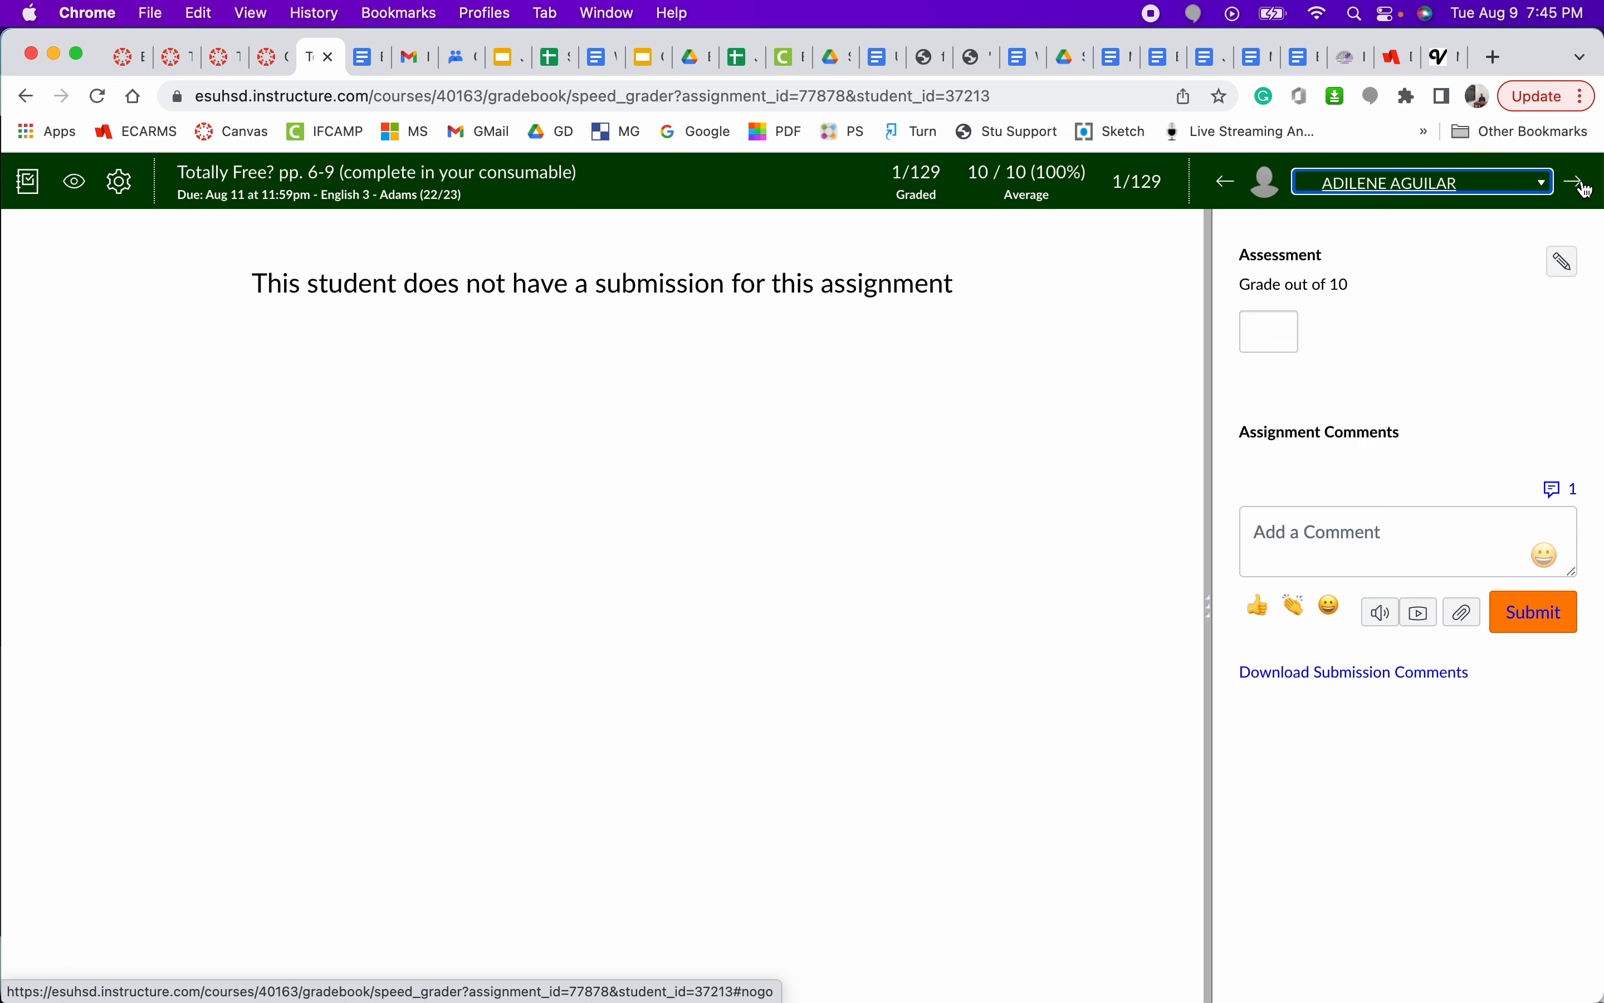
left_click(1433, 190)
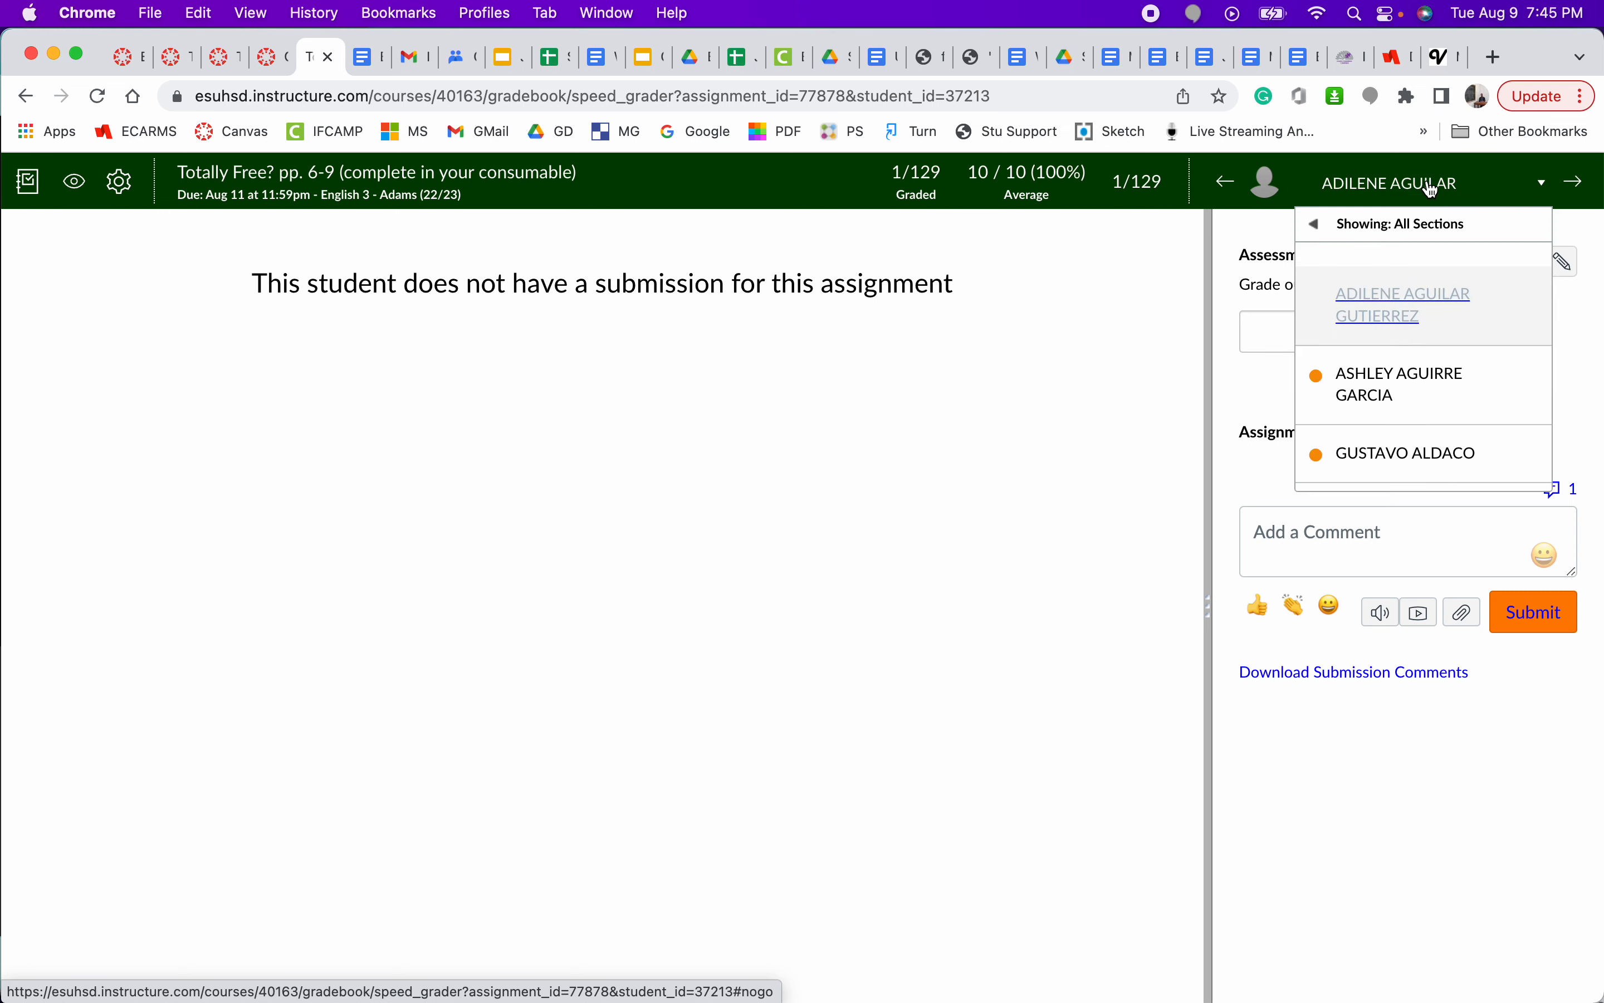
scroll(1461, 401, "down", 3)
scroll(1461, 401, "up", 3)
scroll(1470, 403, "down", 2)
scroll(1471, 402, "up", 2)
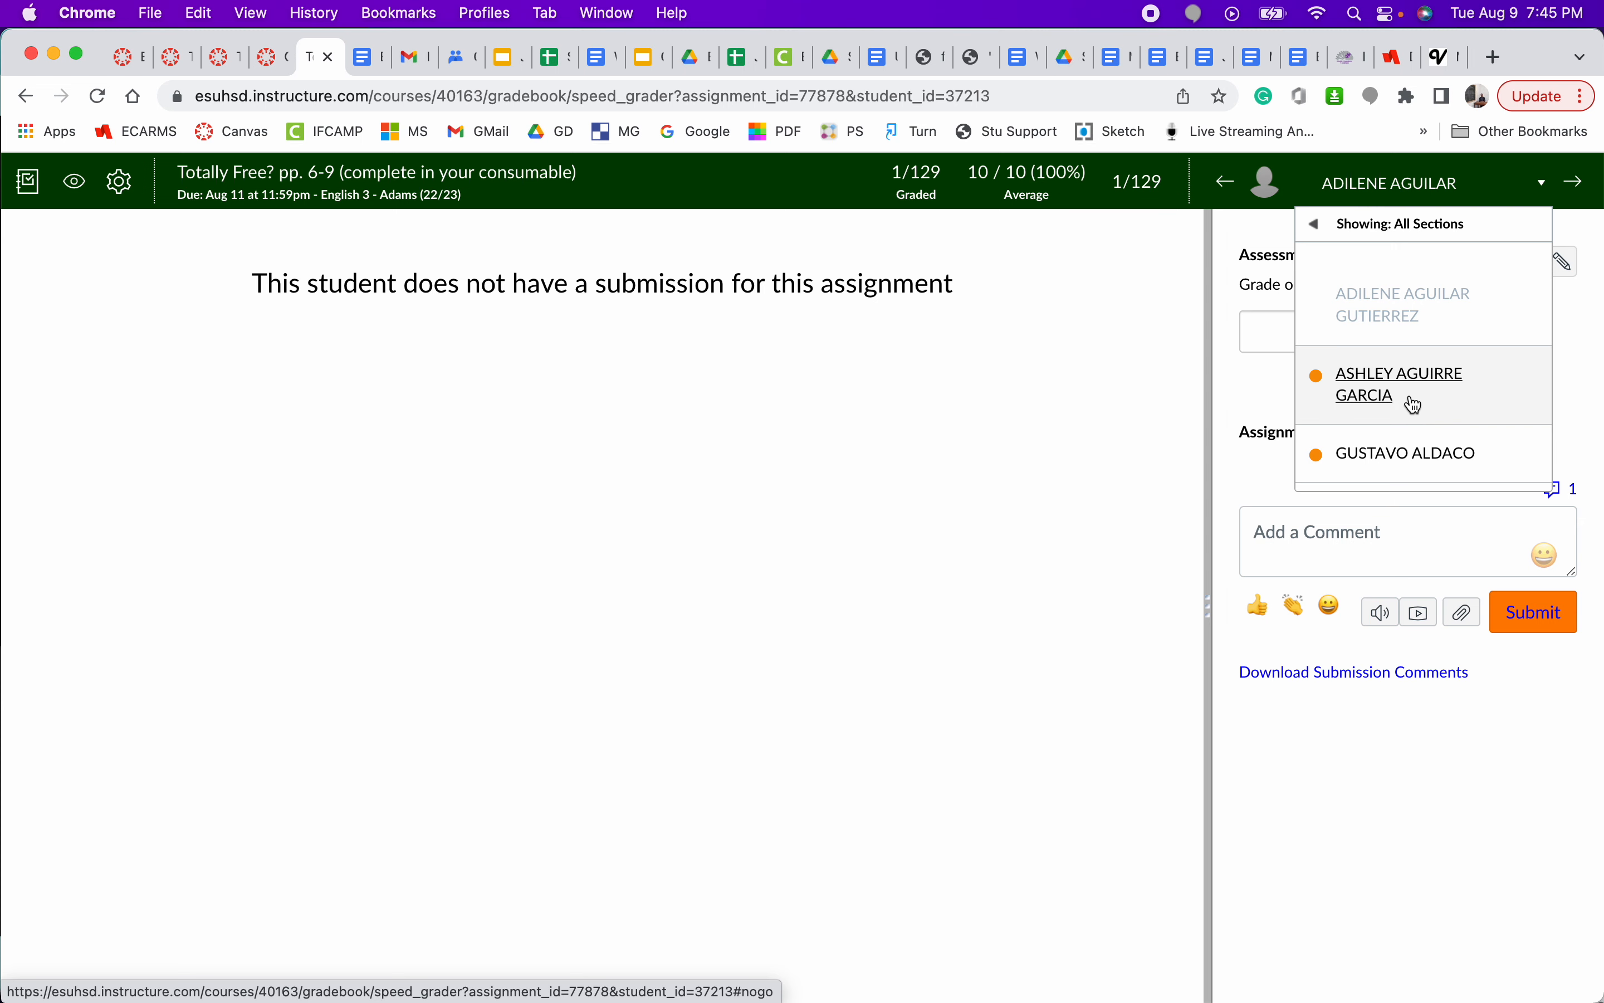
scroll(1416, 404, "down", 20)
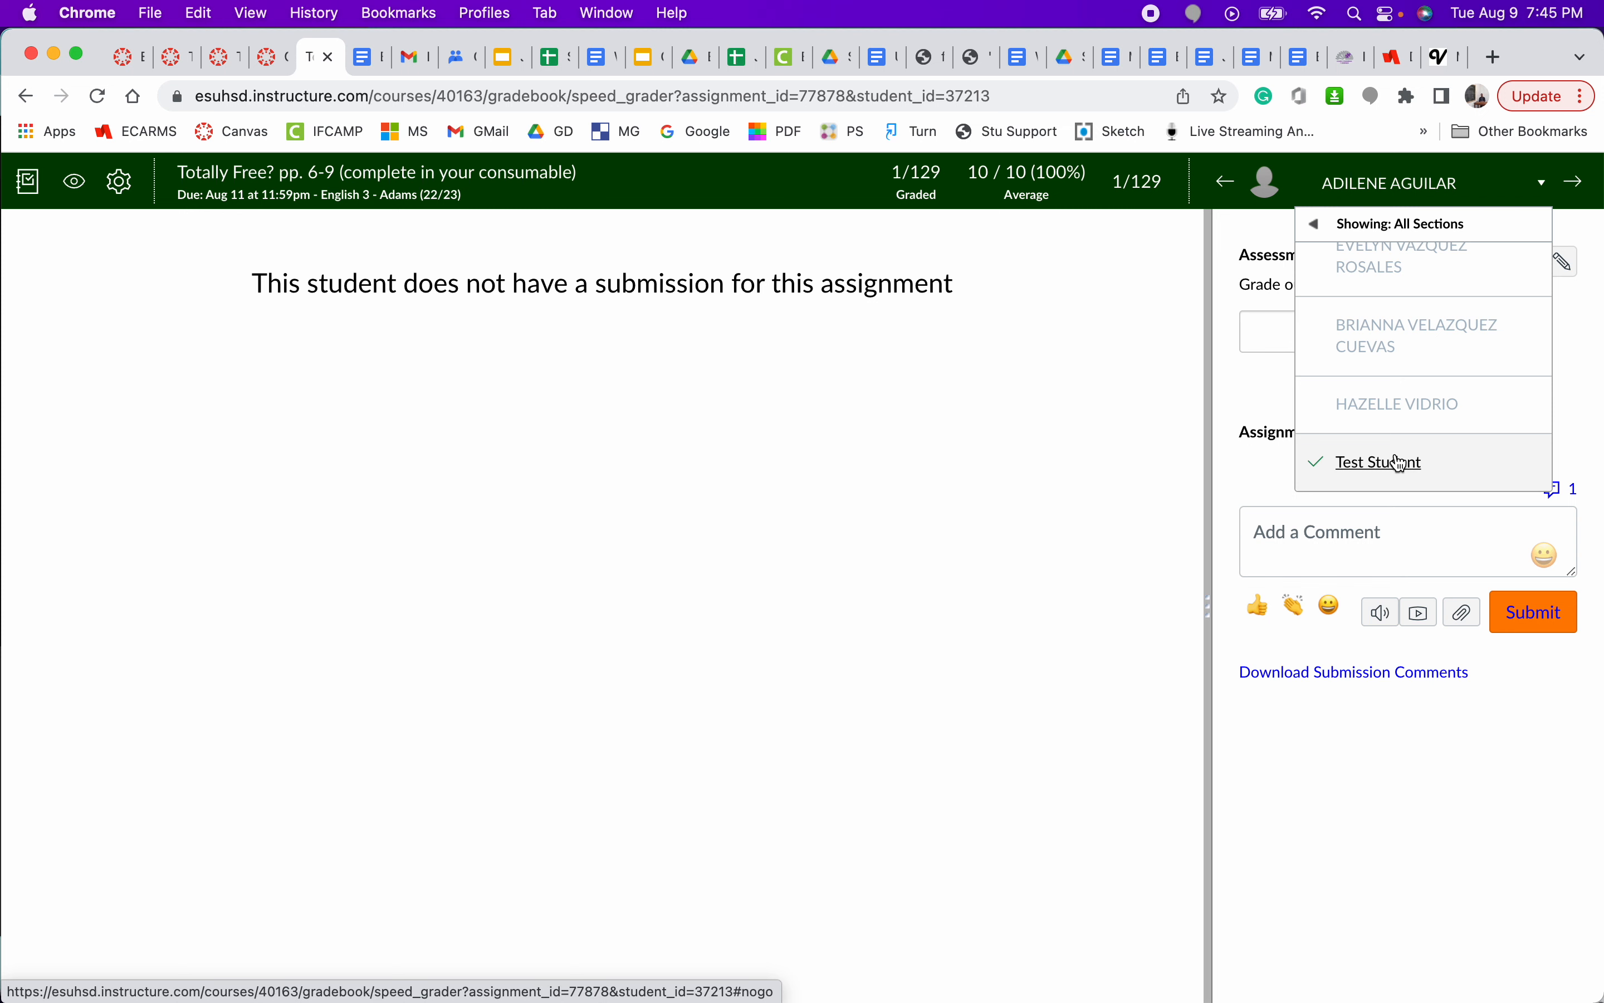
scroll(1409, 365, "up", 5)
scroll(1414, 376, "up", 5)
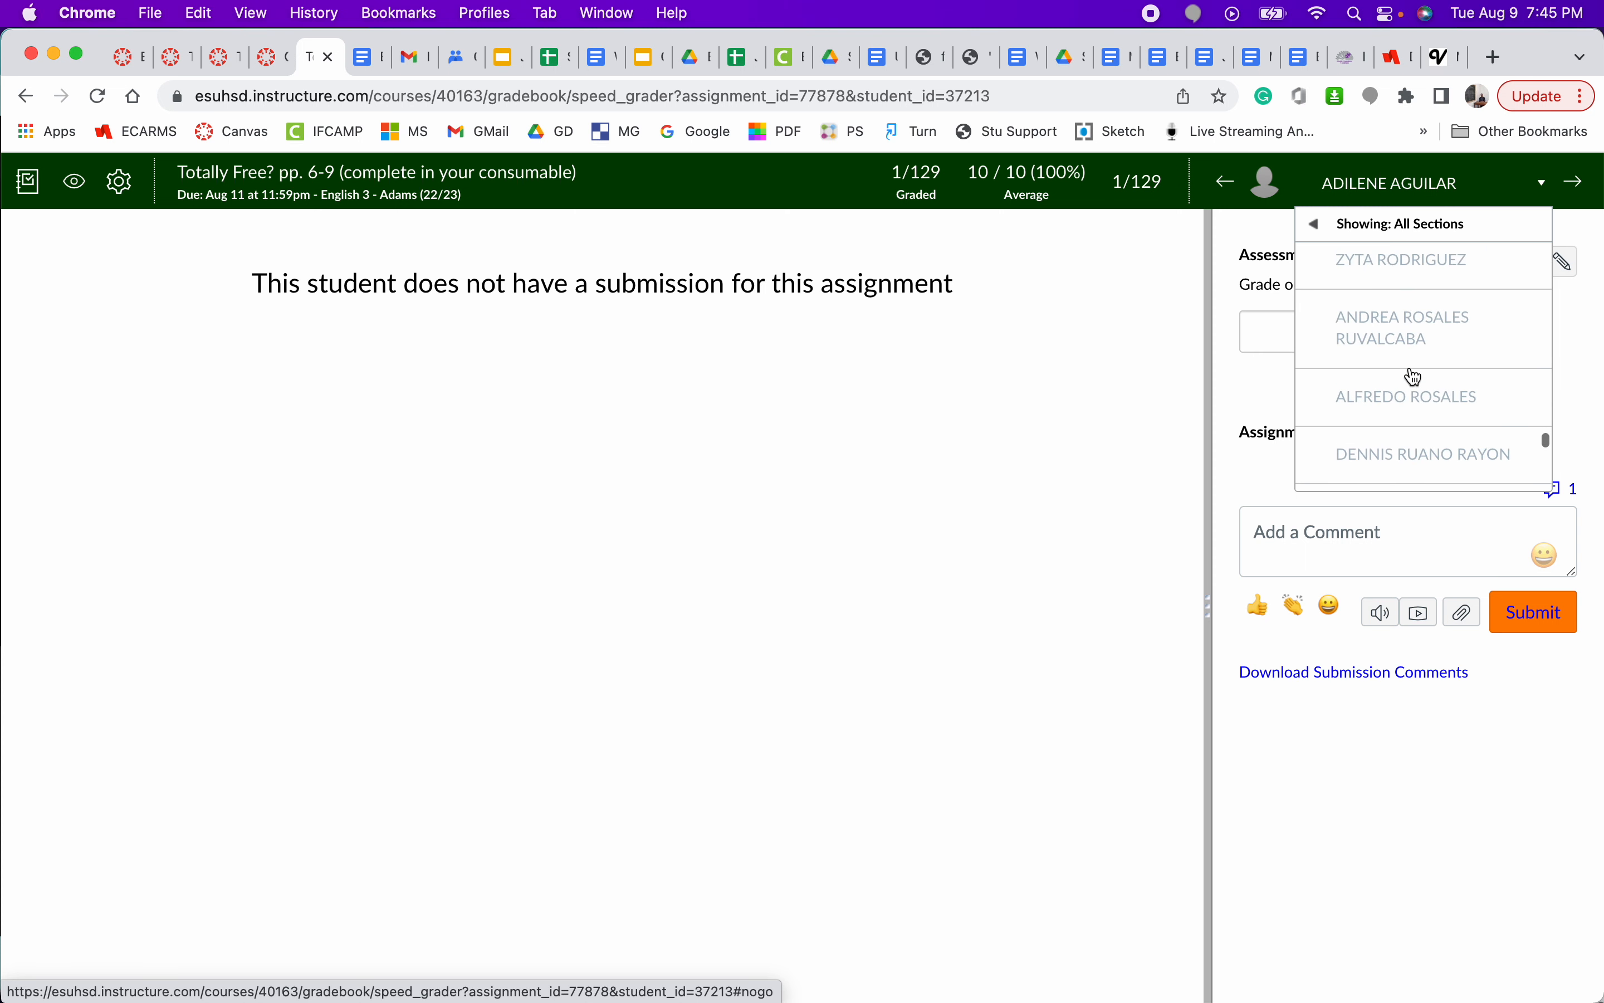
scroll(1410, 369, "up", 10)
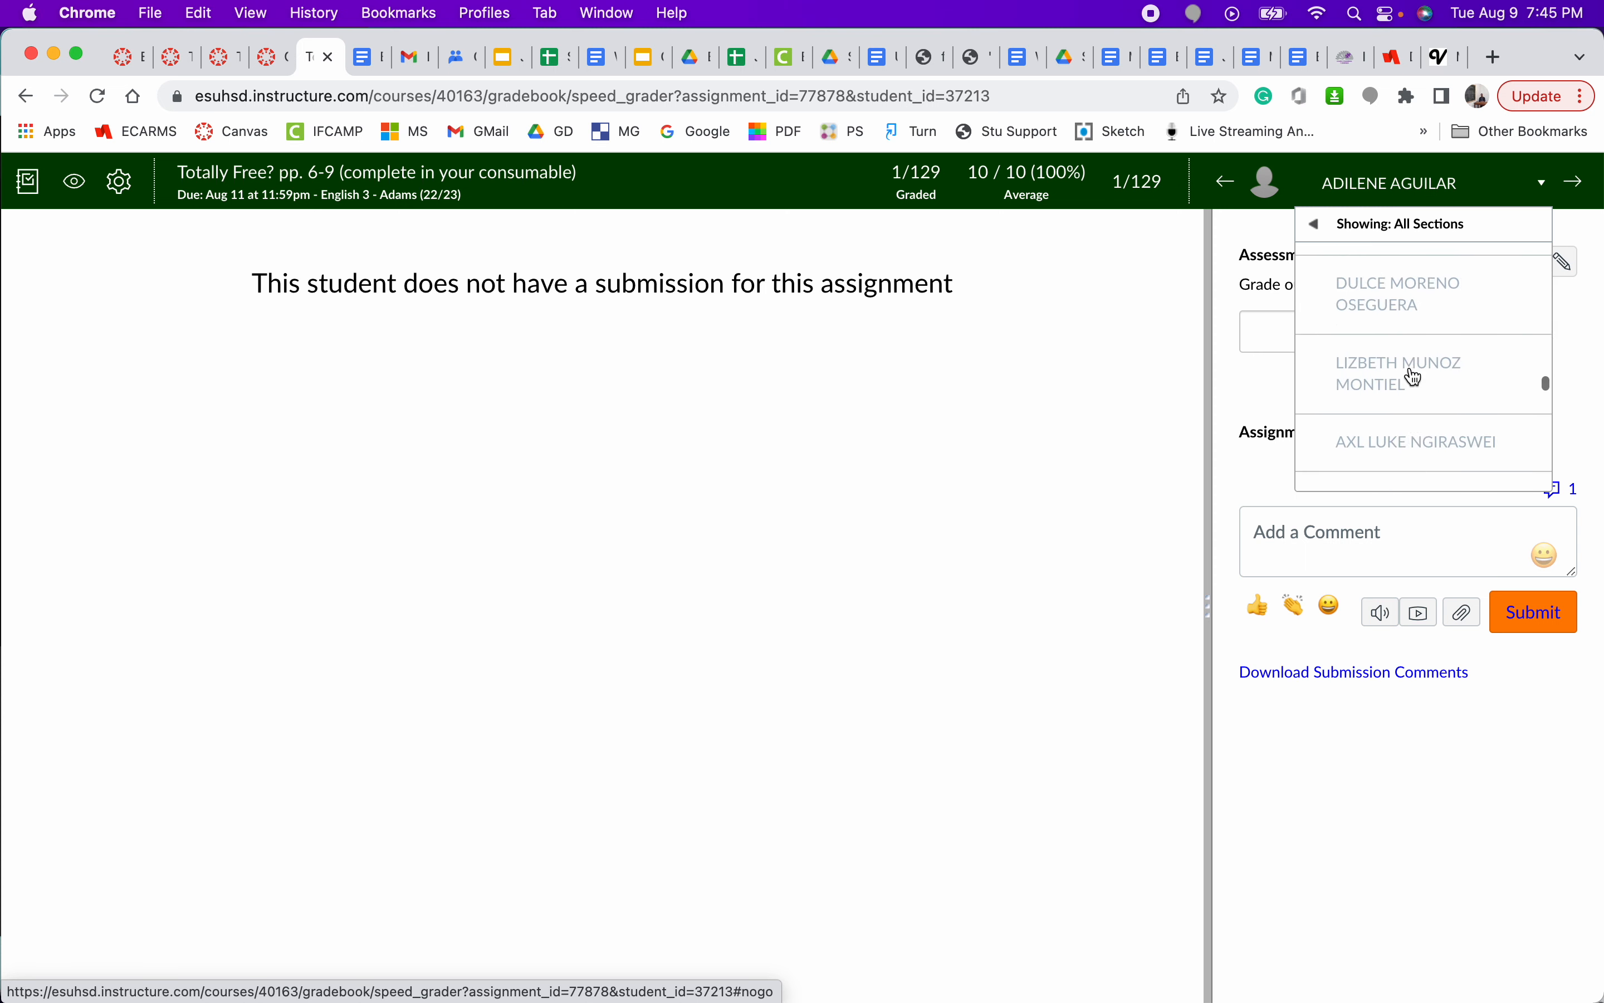
scroll(1413, 376, "up", 10)
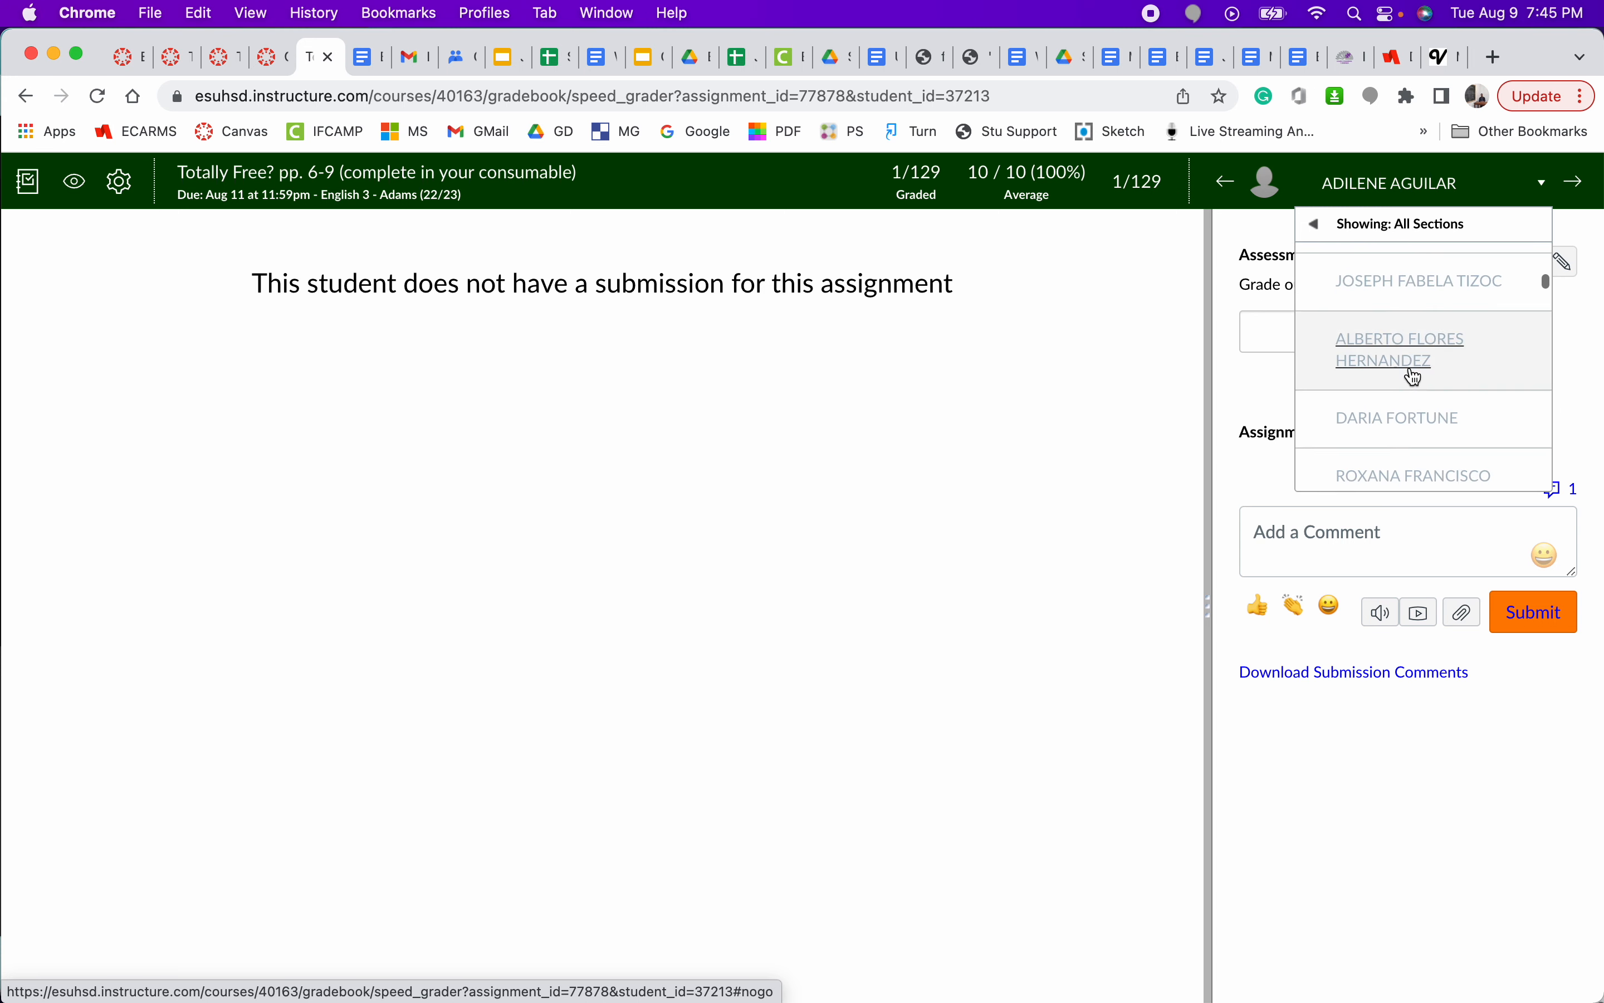
scroll(1412, 376, "up", 3)
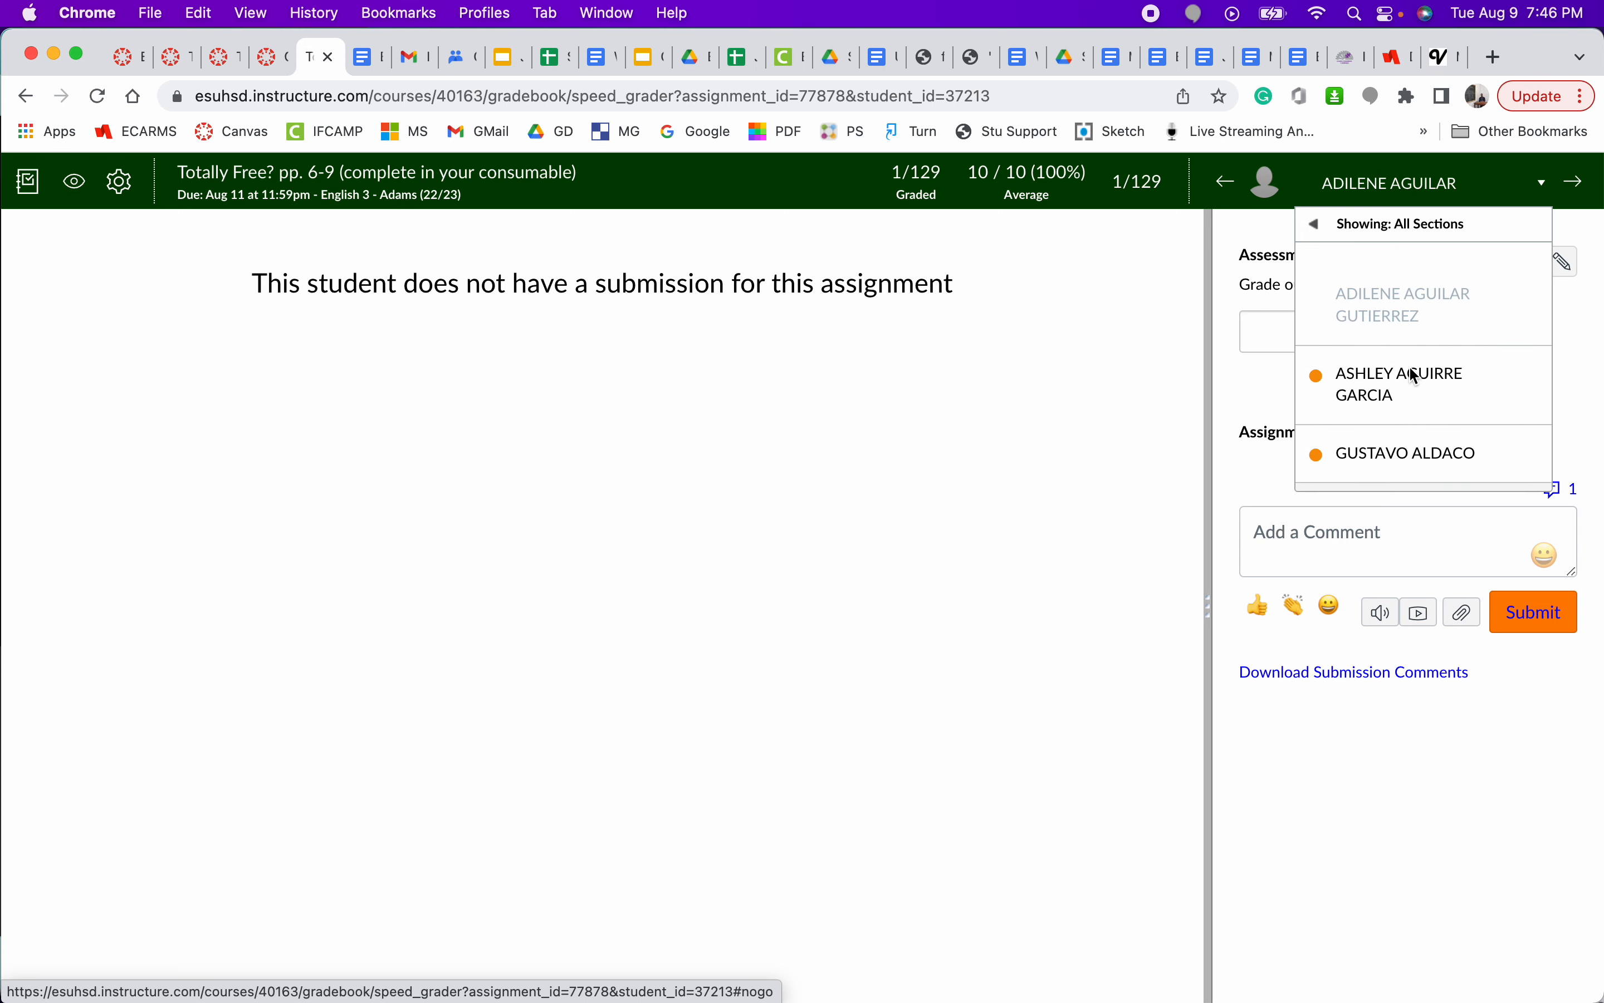
scroll(1409, 372, "down", 1)
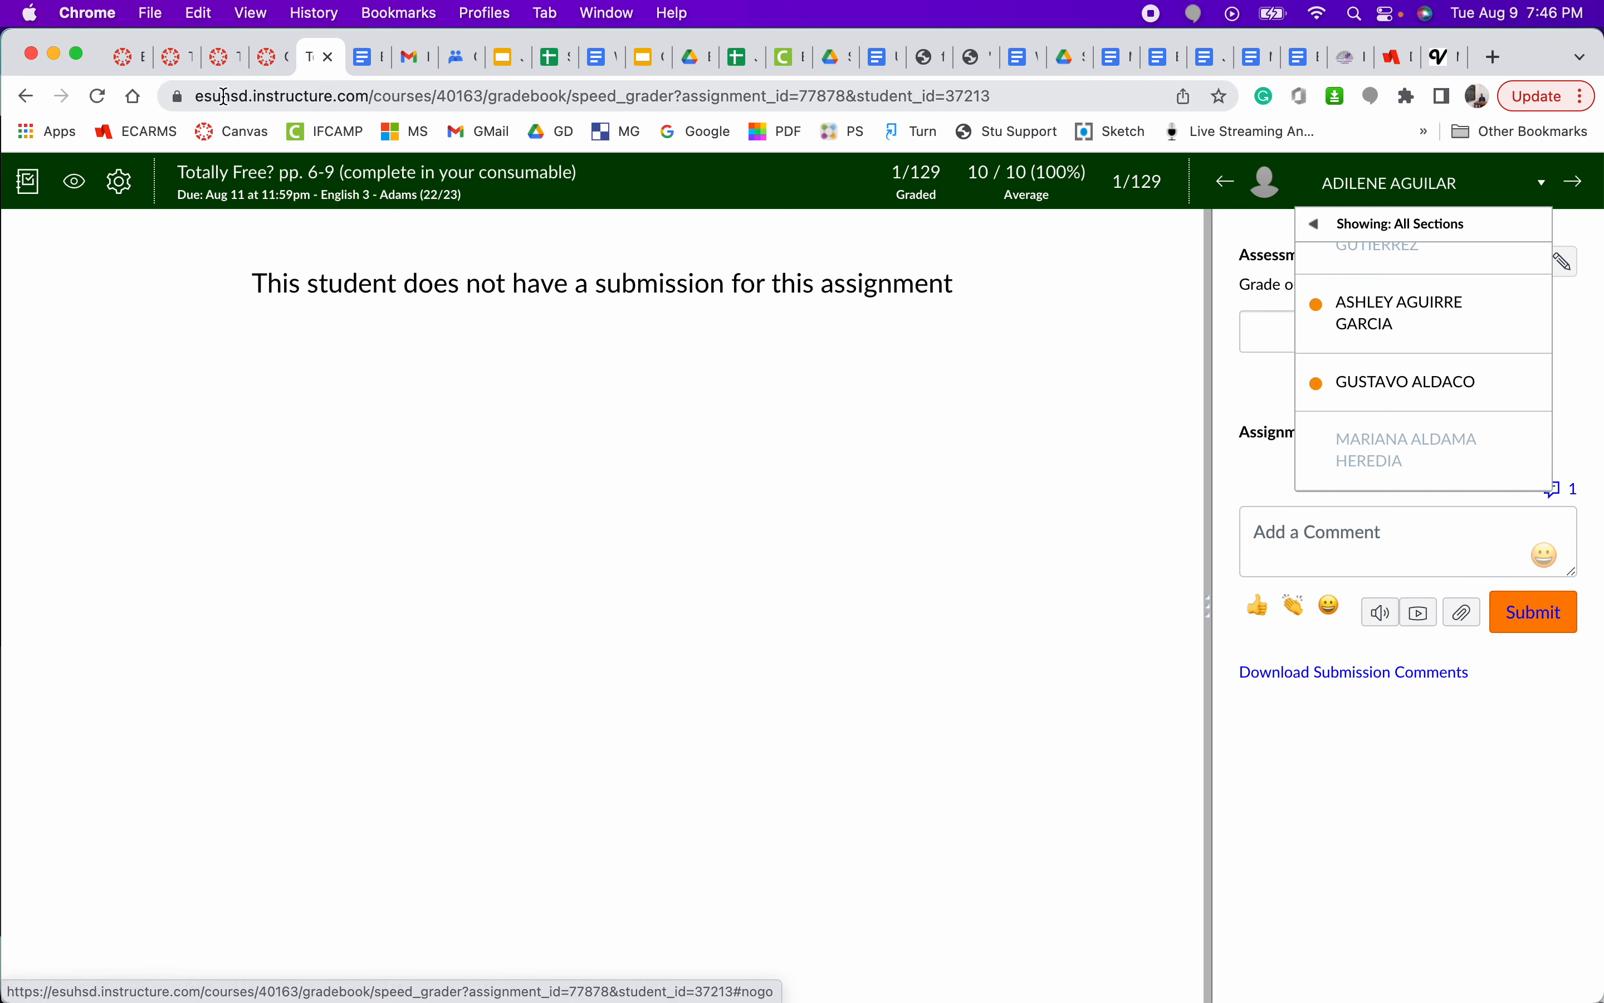
- Switch to the ESUHSD Classroom course, enter Student View and open the test student's grades
left_click(129, 62)
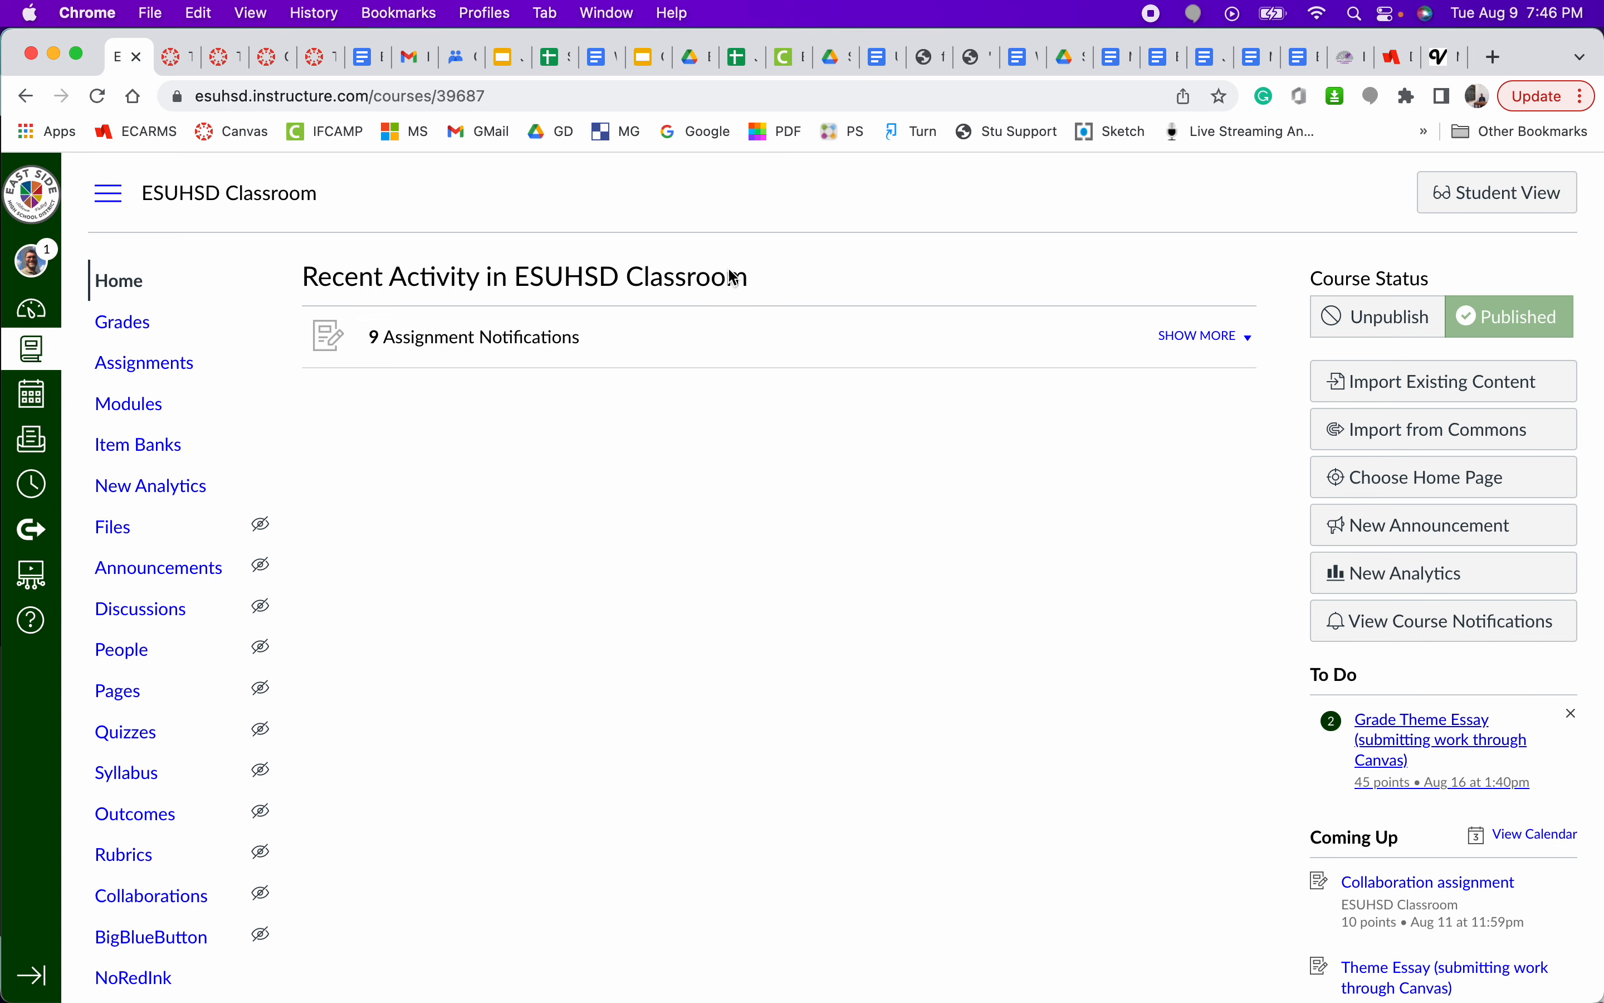
left_click(1509, 203)
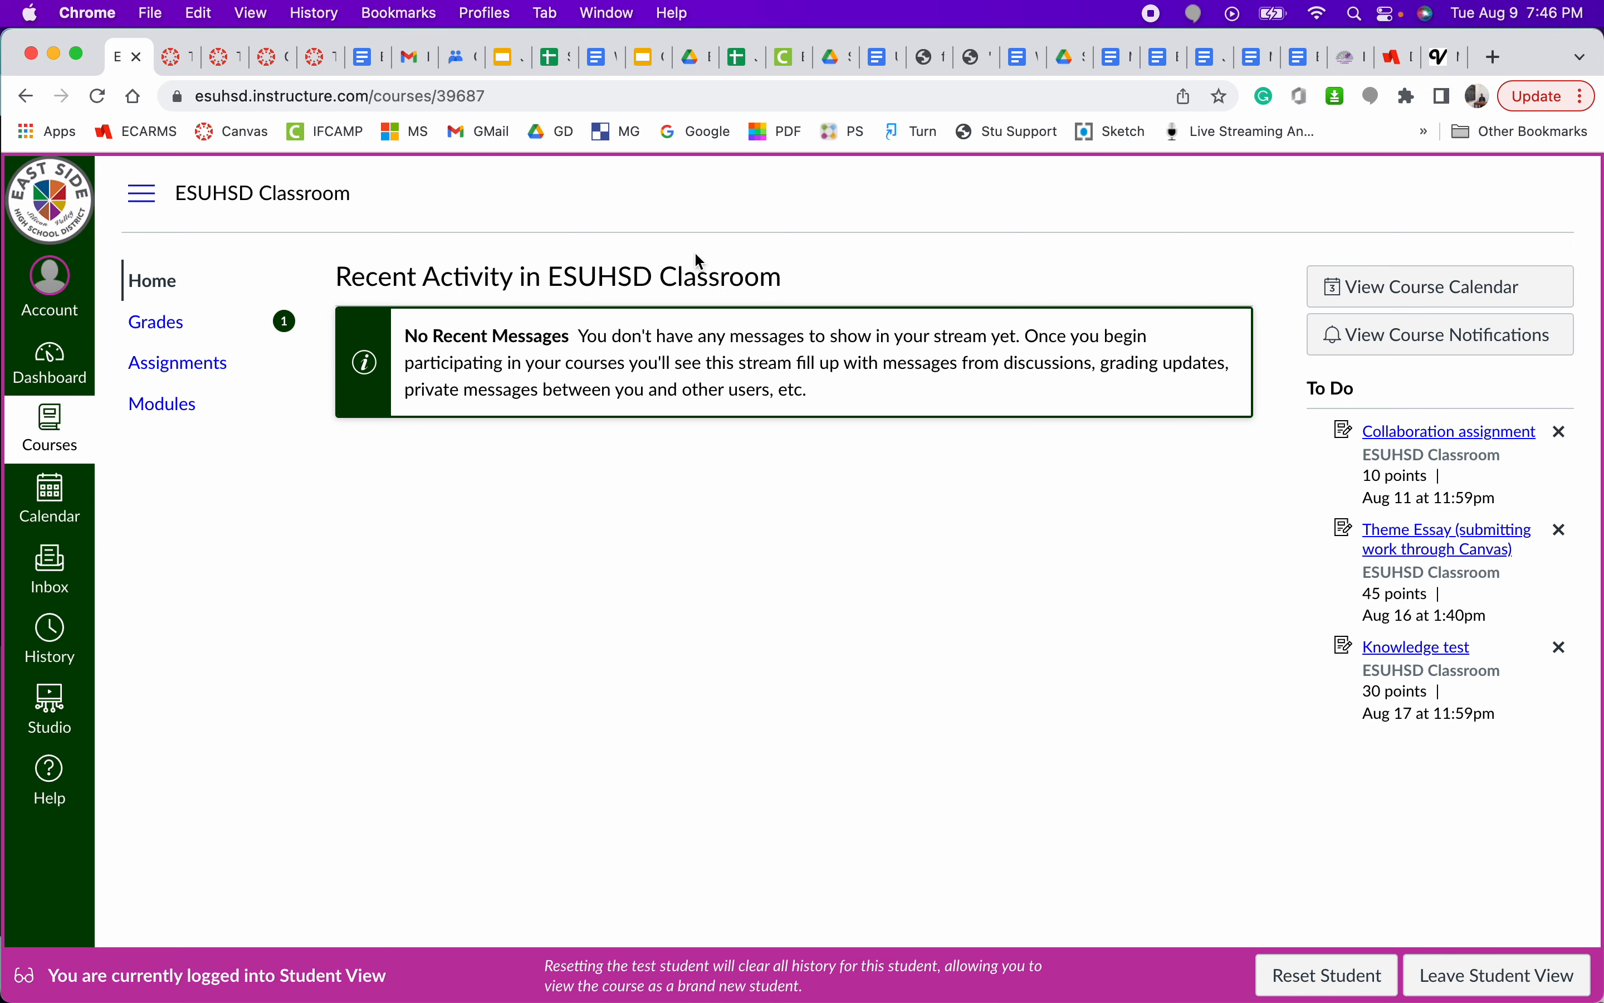
left_click(157, 325)
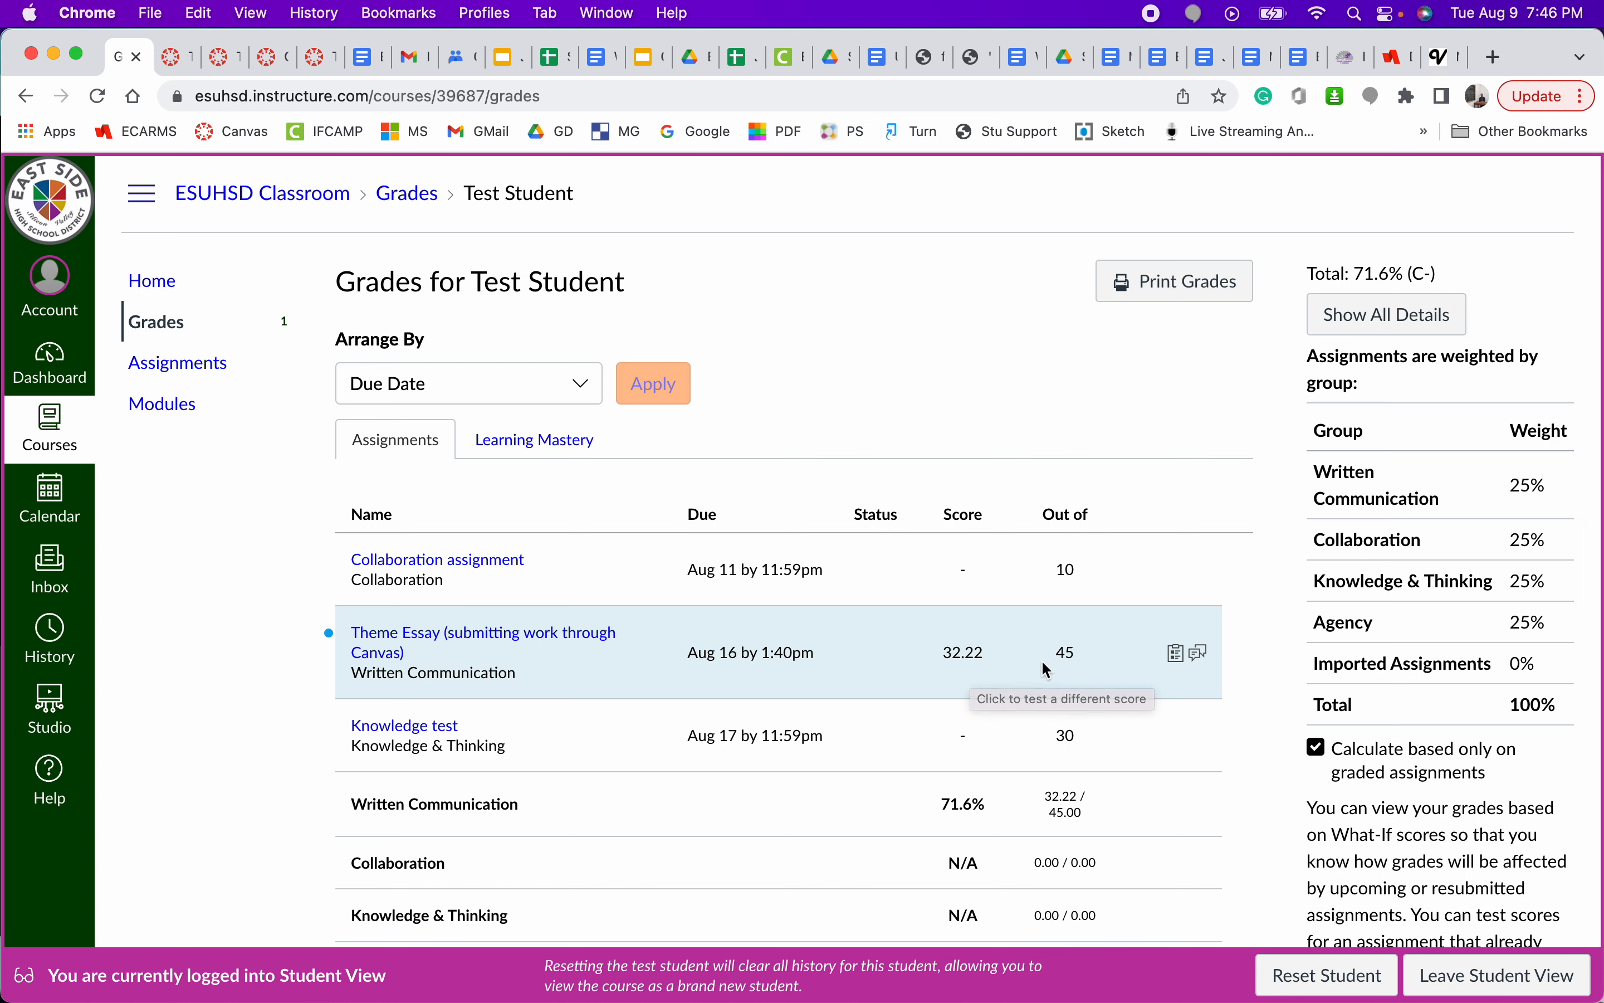
- Show the Theme Essay's comments and rubric assessment, and read through the ratings and points for each criterion
left_click(1202, 657)
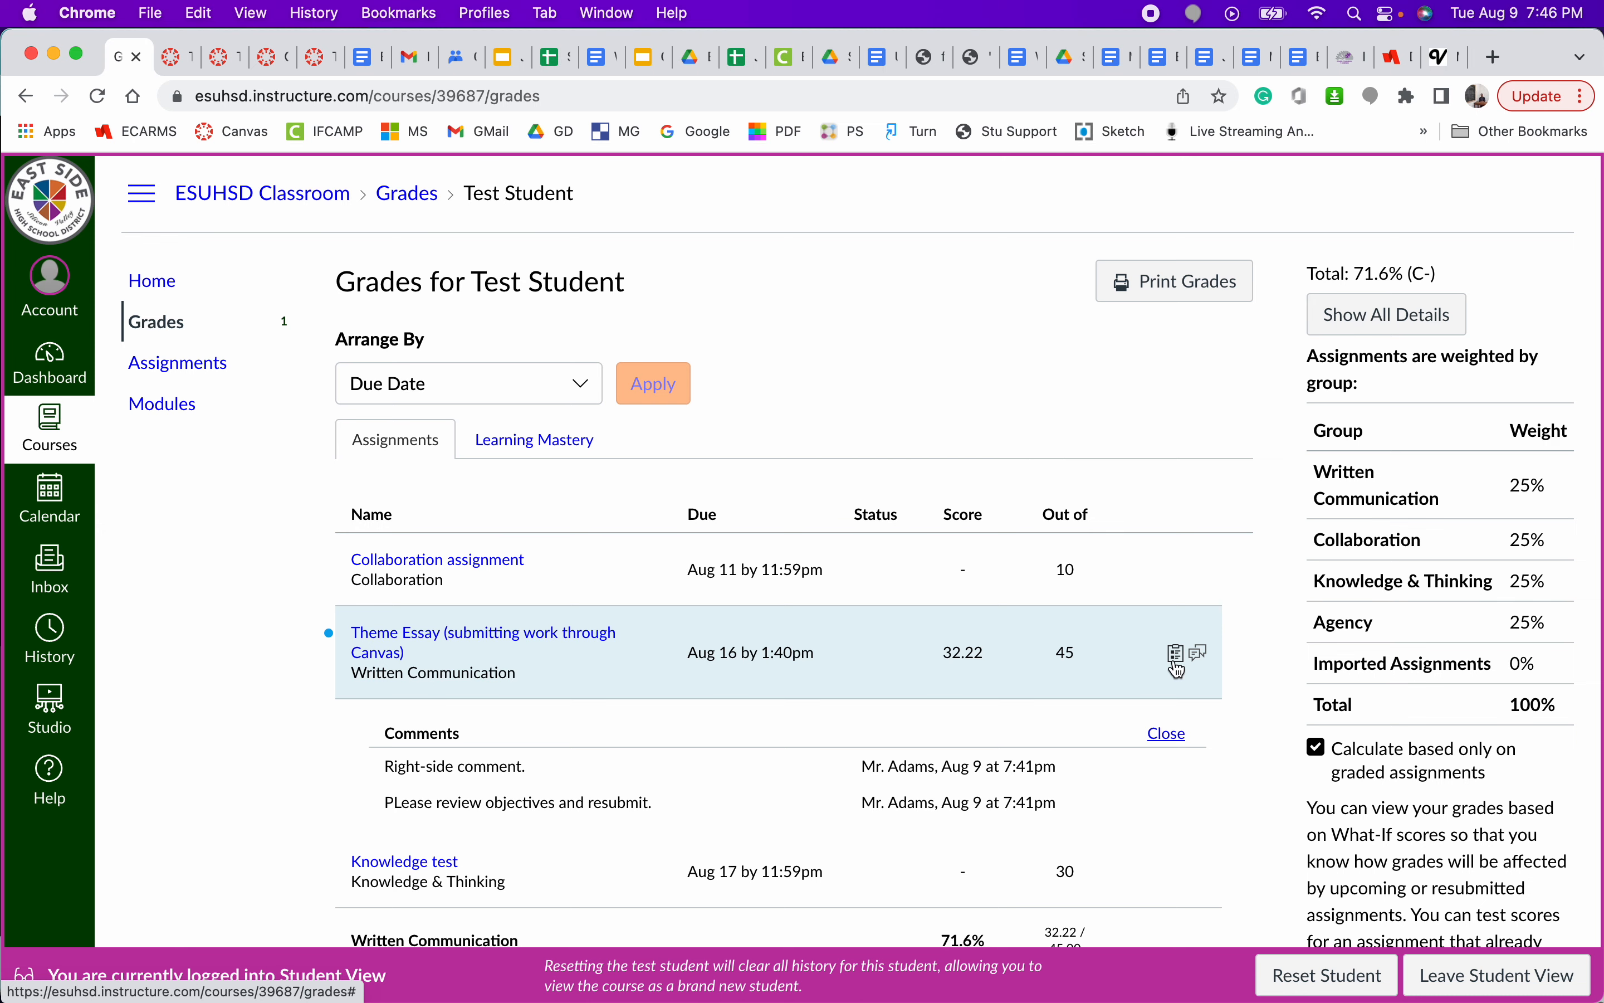
left_click(1176, 663)
scroll(809, 768, "down", 1)
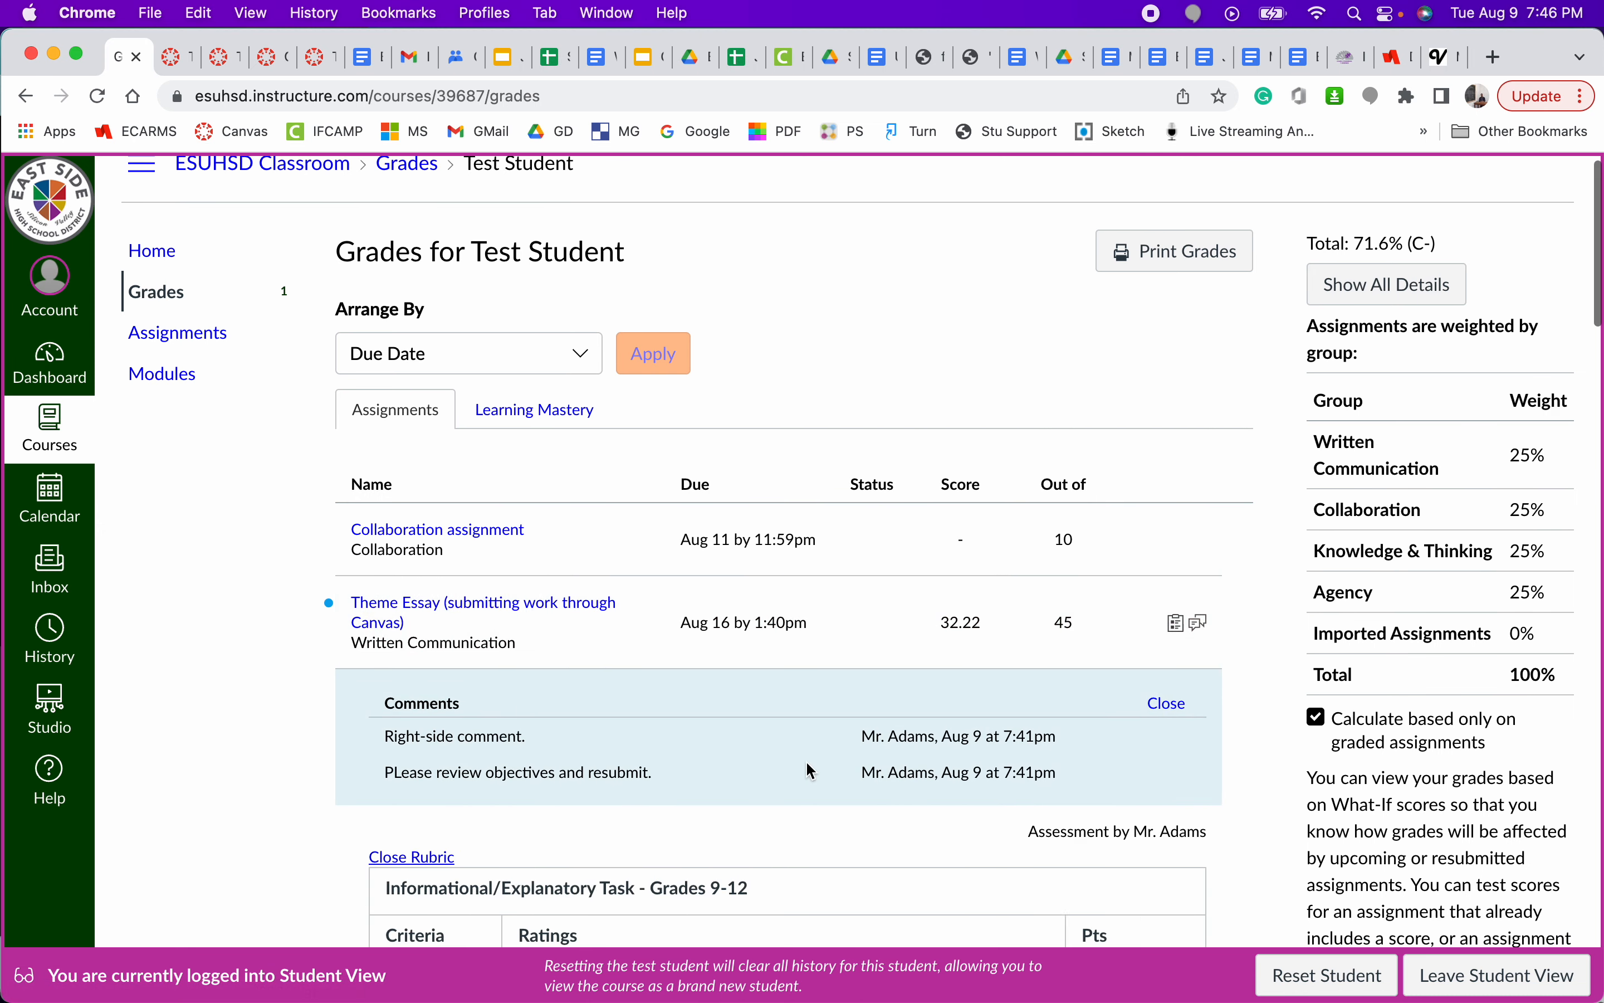
scroll(810, 769, "down", 10)
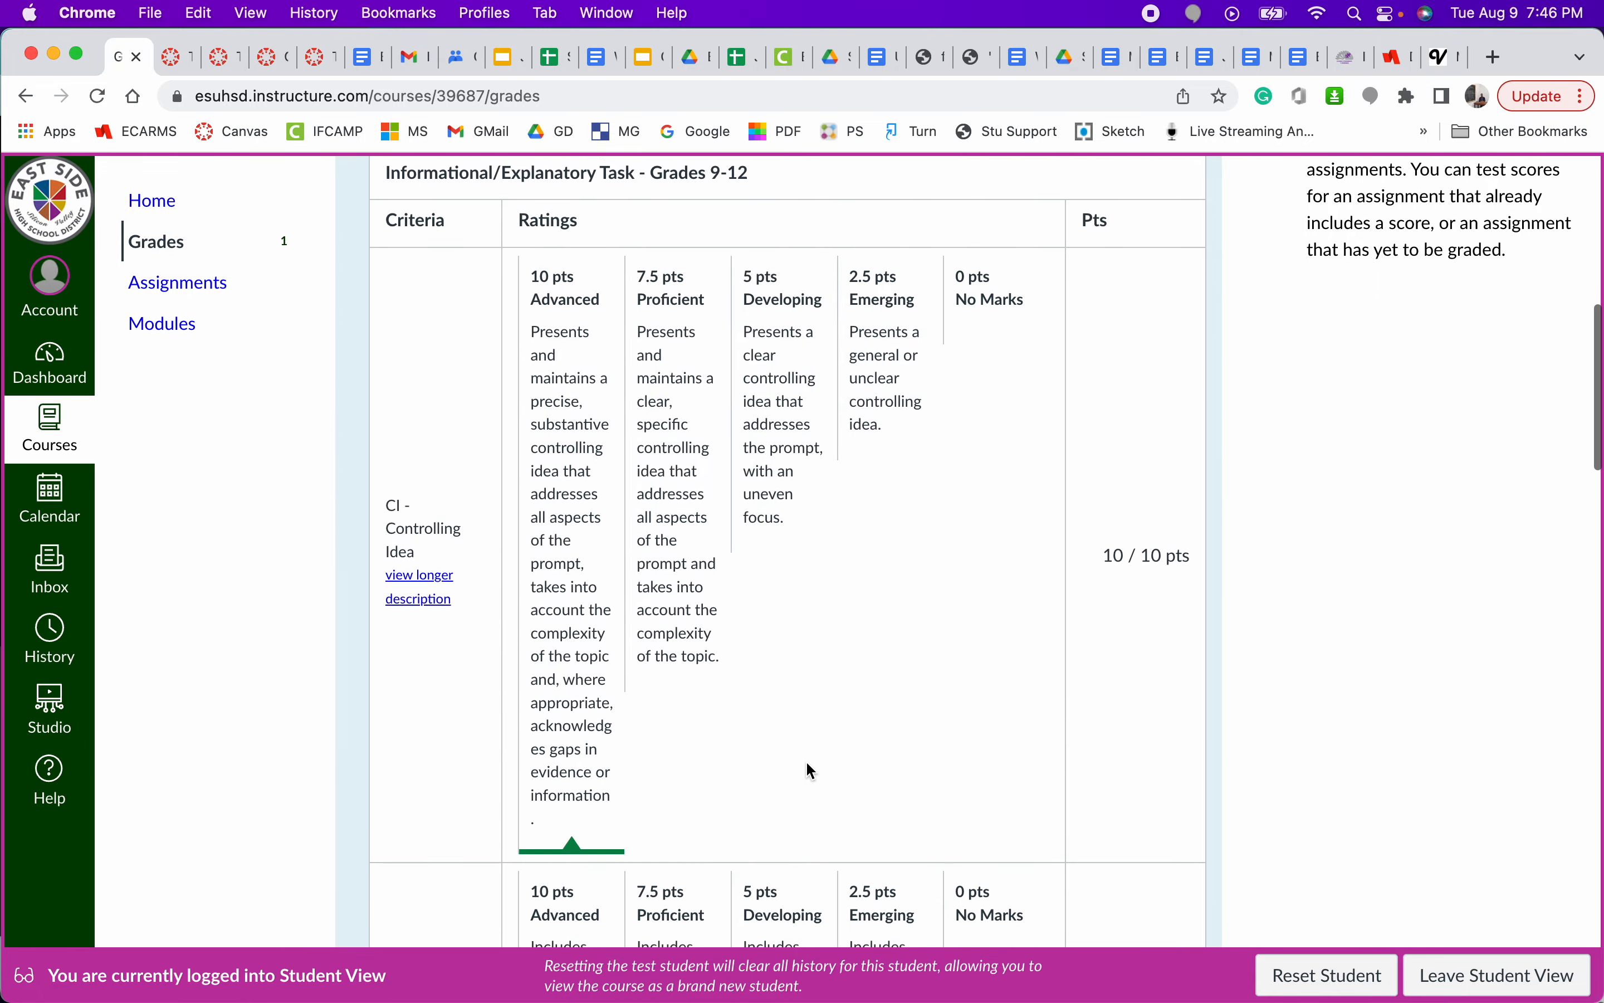
scroll(809, 763, "down", 1)
scroll(590, 673, "down", 3)
scroll(590, 675, "down", 5)
scroll(590, 674, "down", 4)
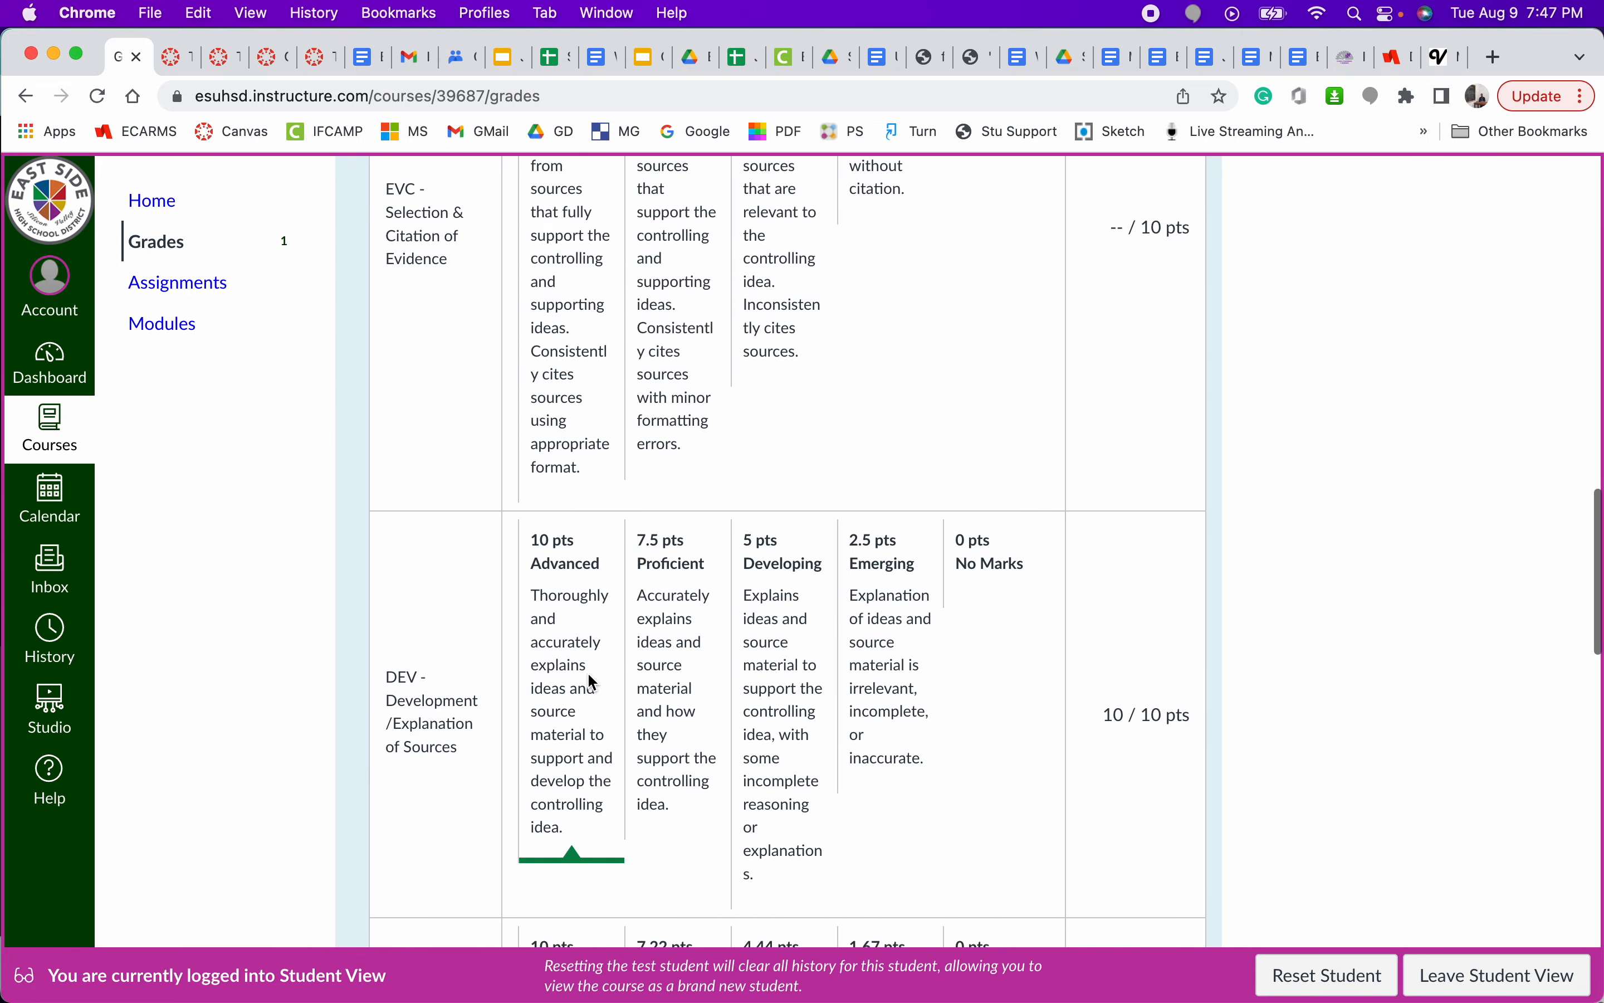
scroll(563, 676, "up", 3)
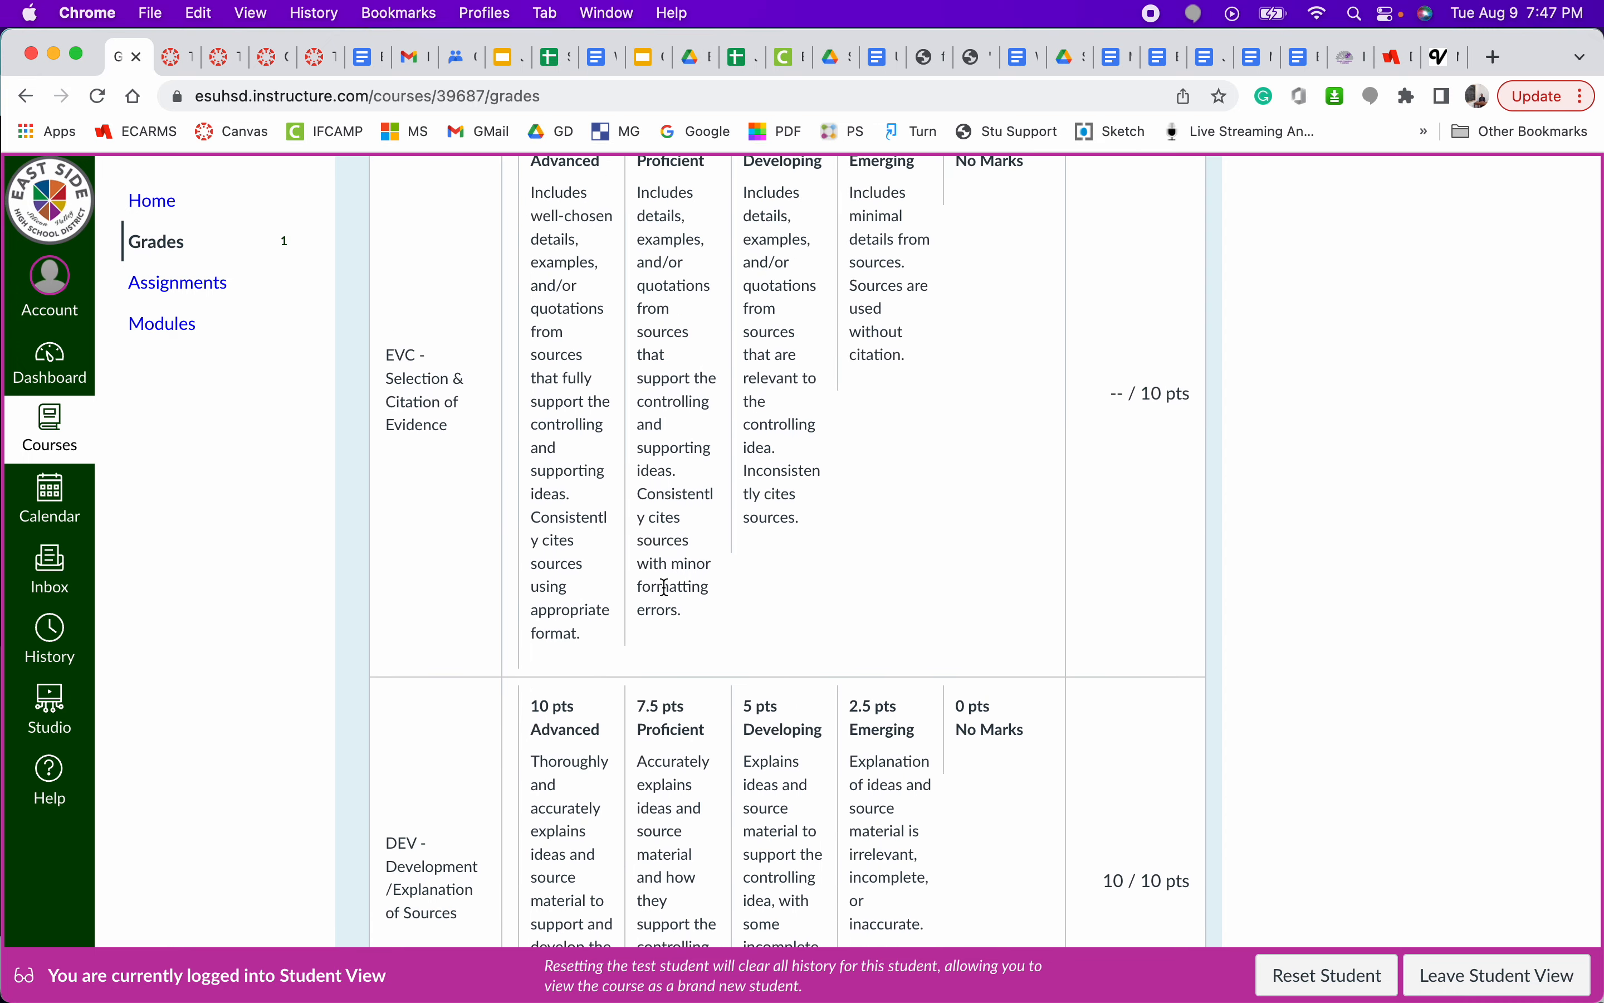
scroll(698, 579, "up", 2)
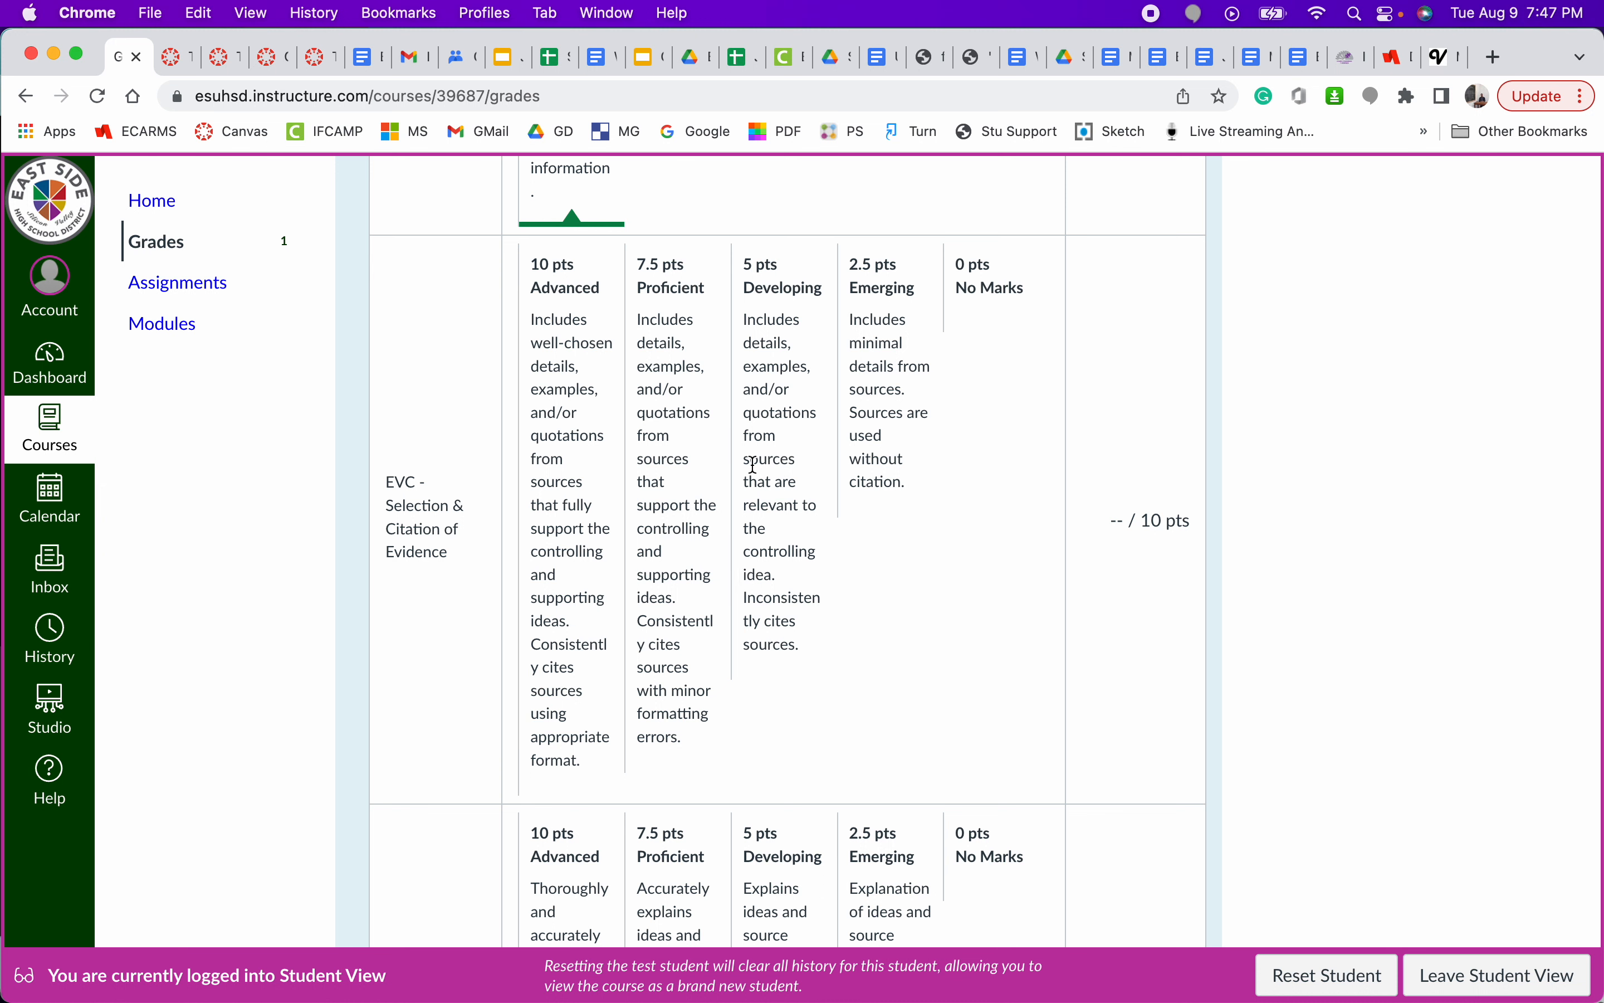
scroll(754, 464, "down", 5)
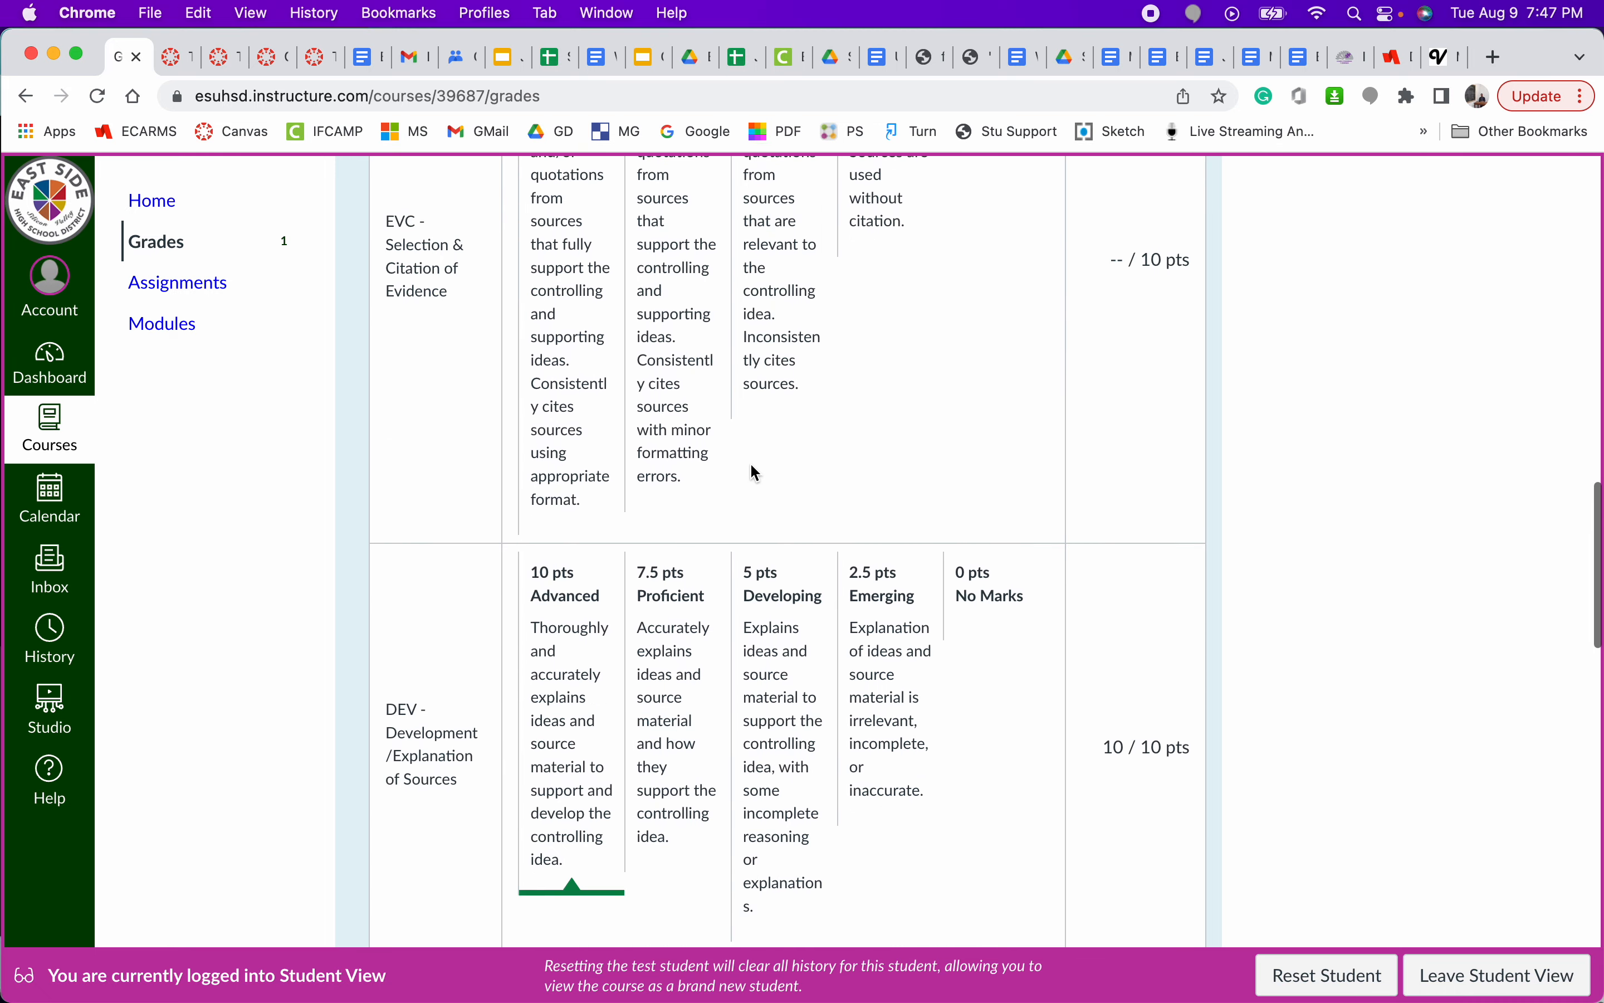
scroll(756, 473, "down", 15)
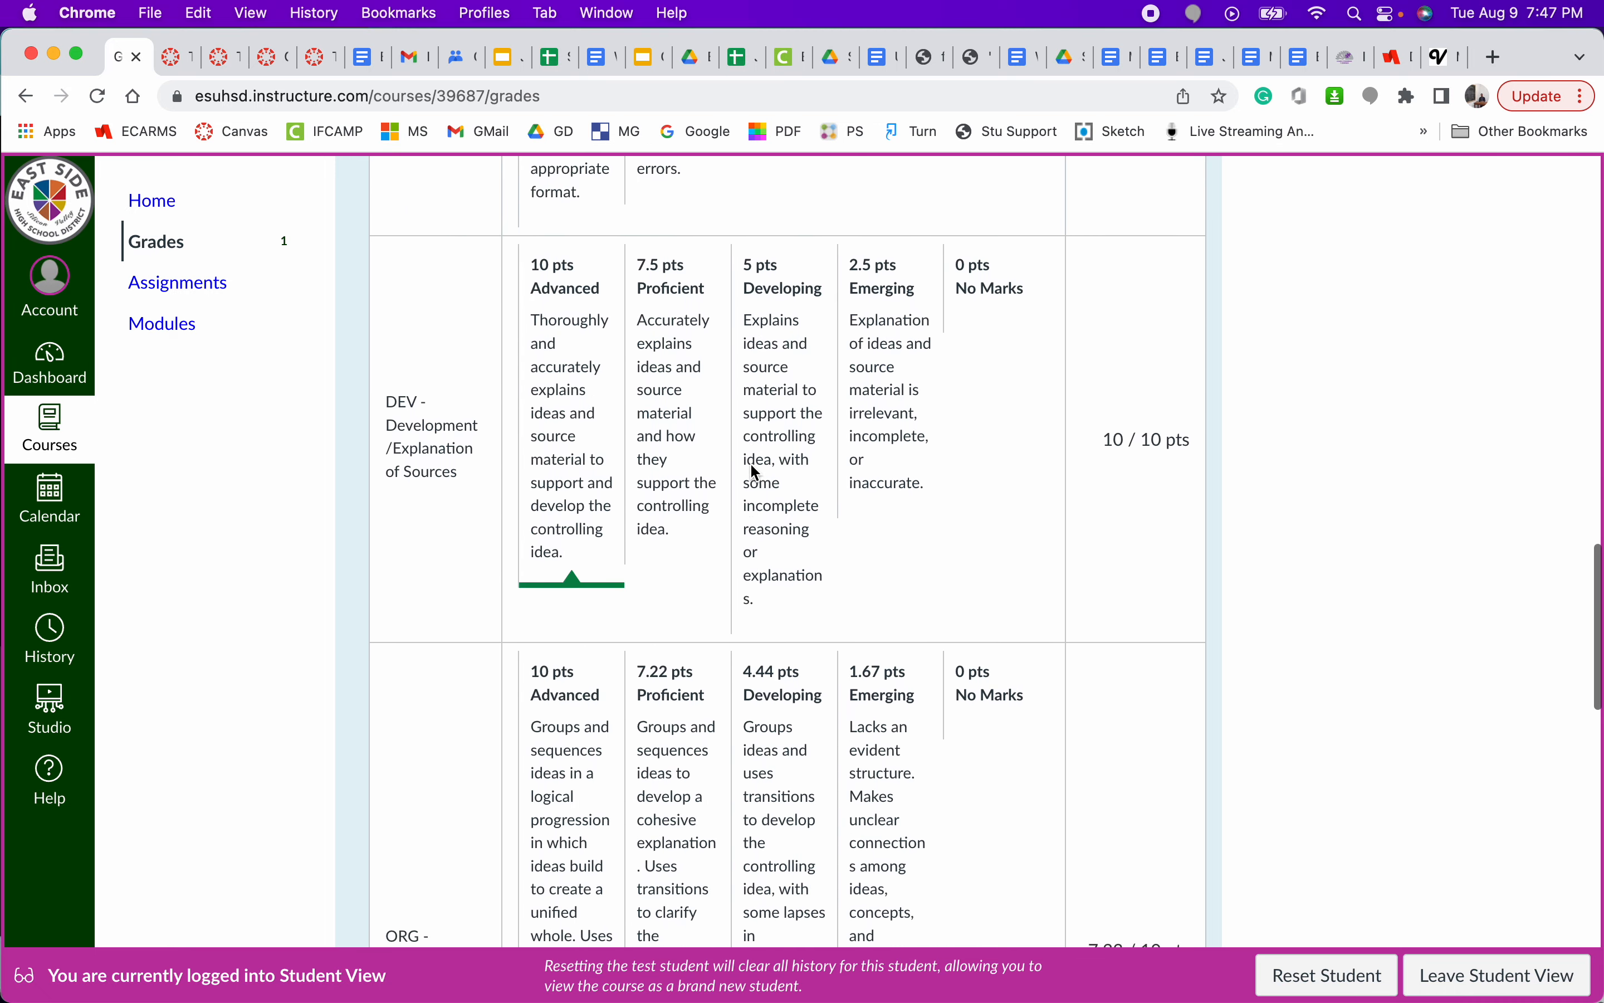
scroll(754, 464, "down", 13)
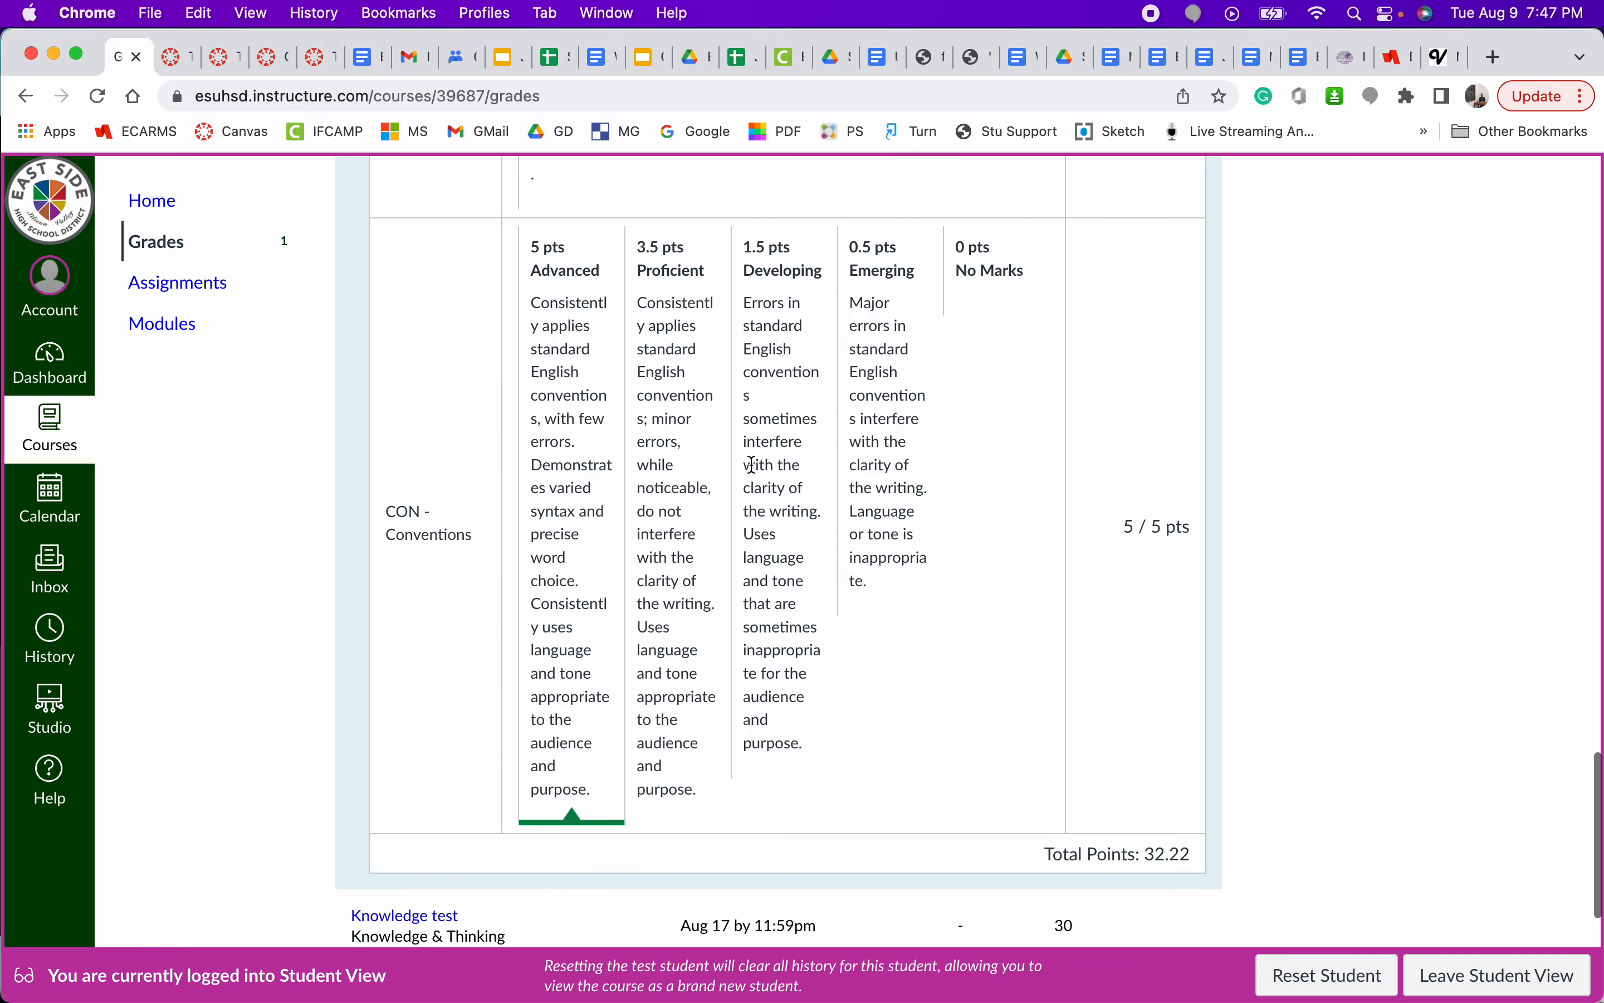
scroll(754, 464, "up", 20)
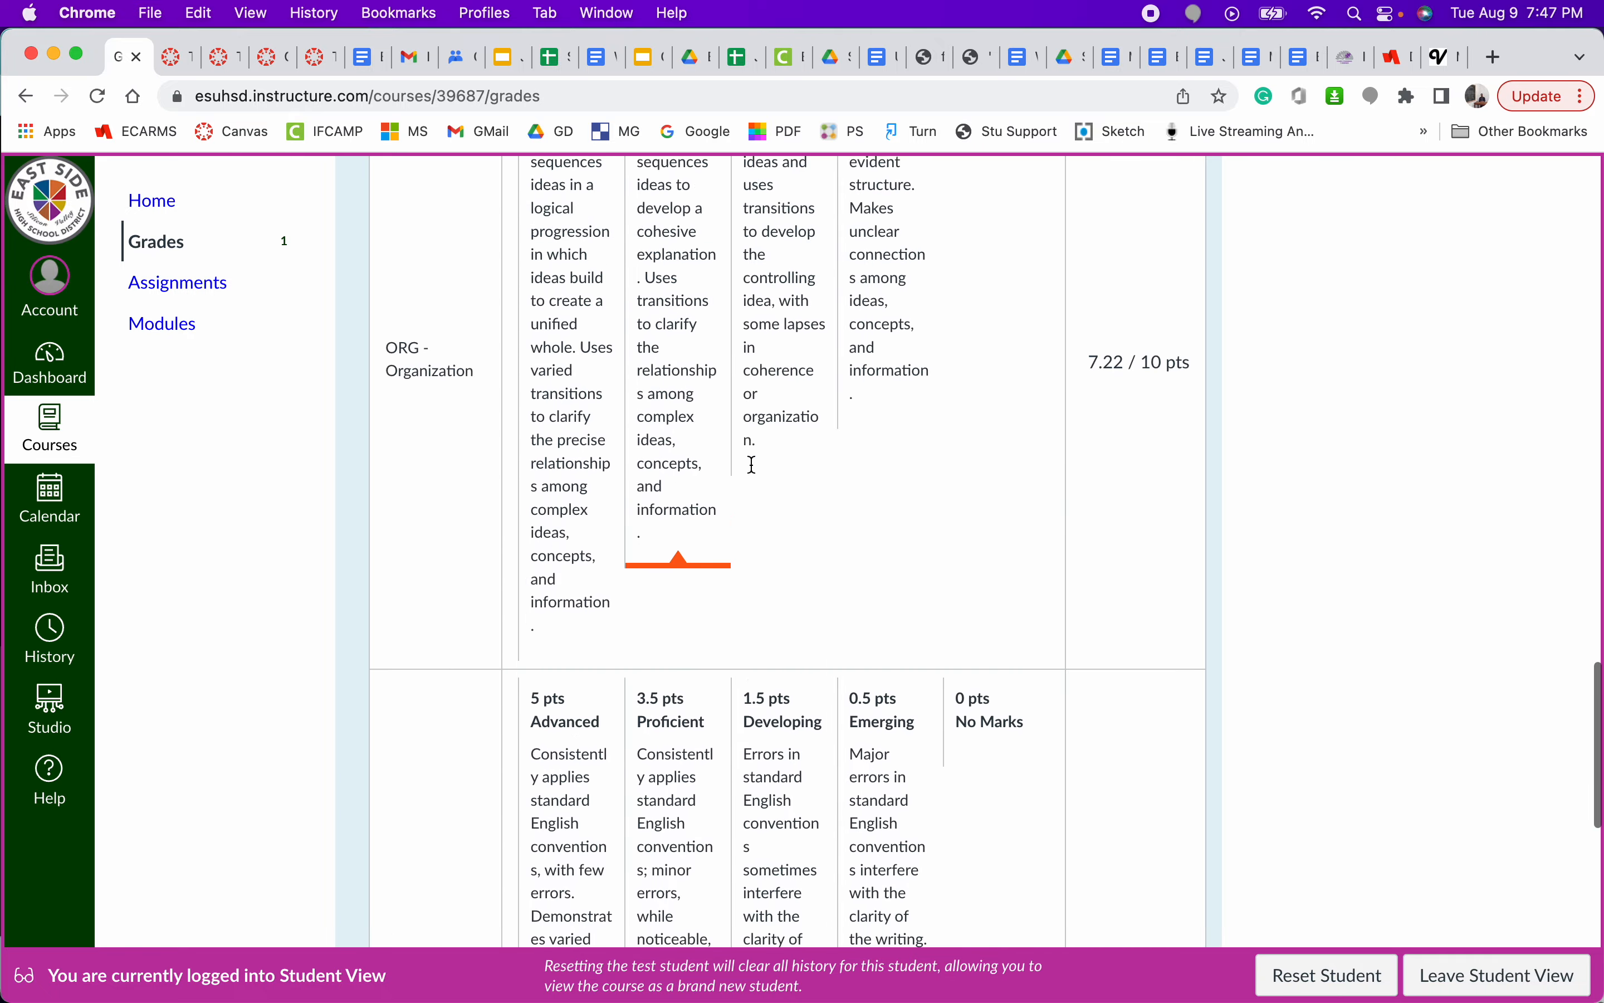
scroll(754, 464, "up", 20)
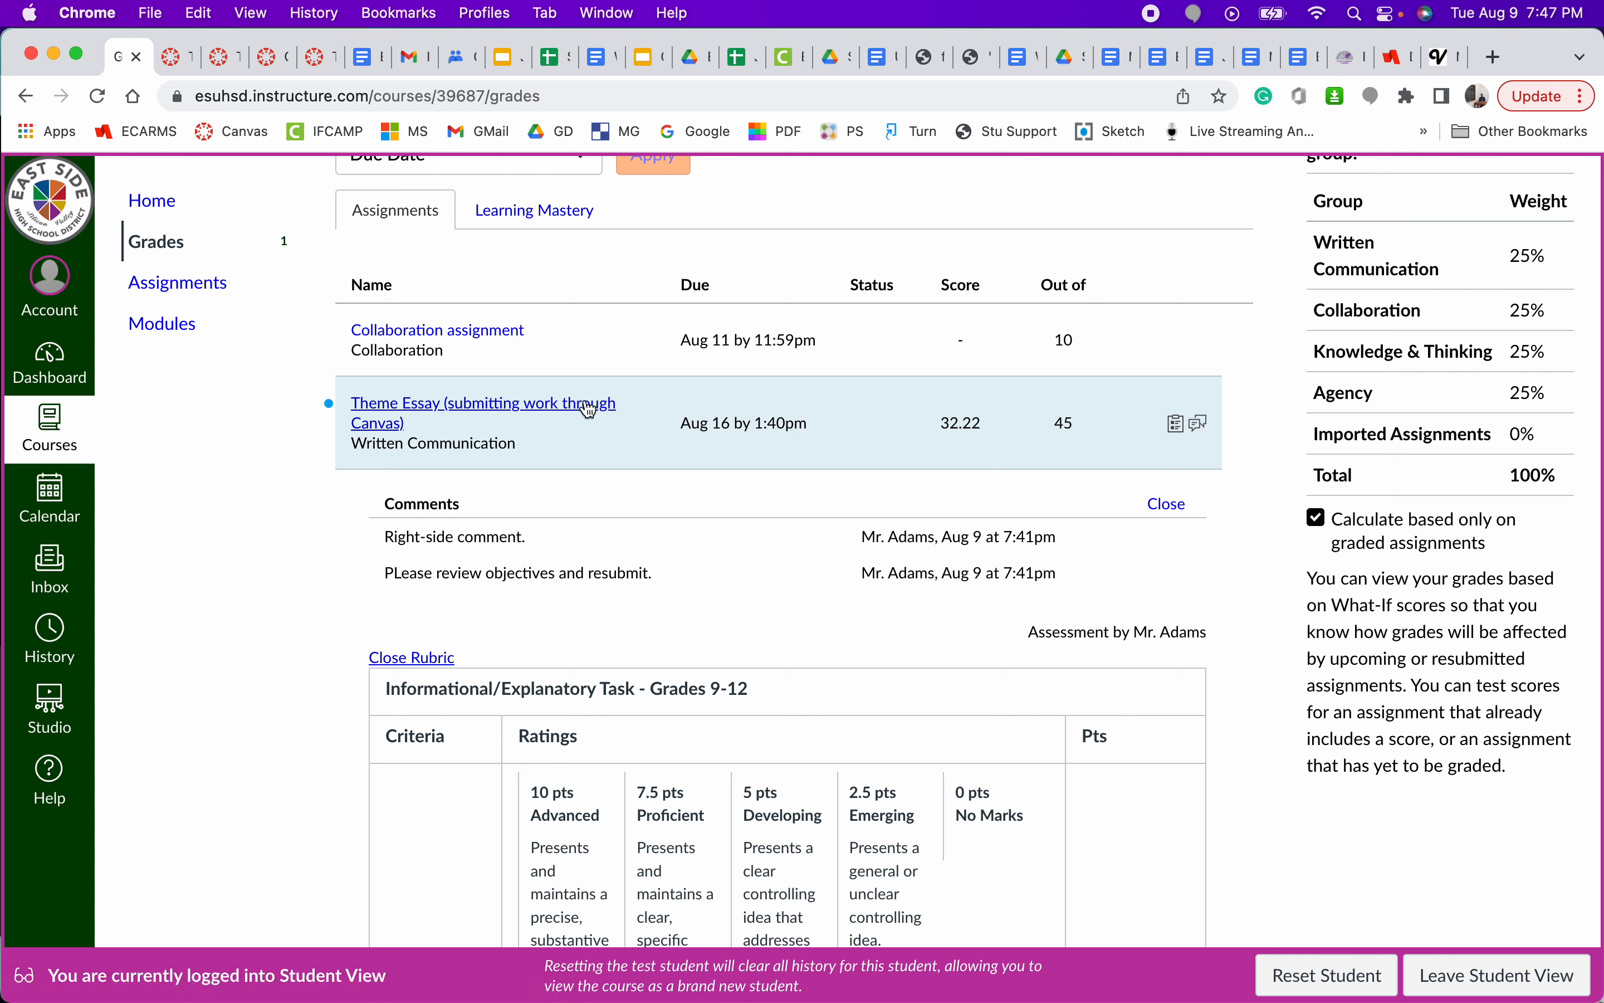
- Open the Theme Essay's submission details and view the annotated feedback in full screen, zoomed in two levels
left_click(521, 416)
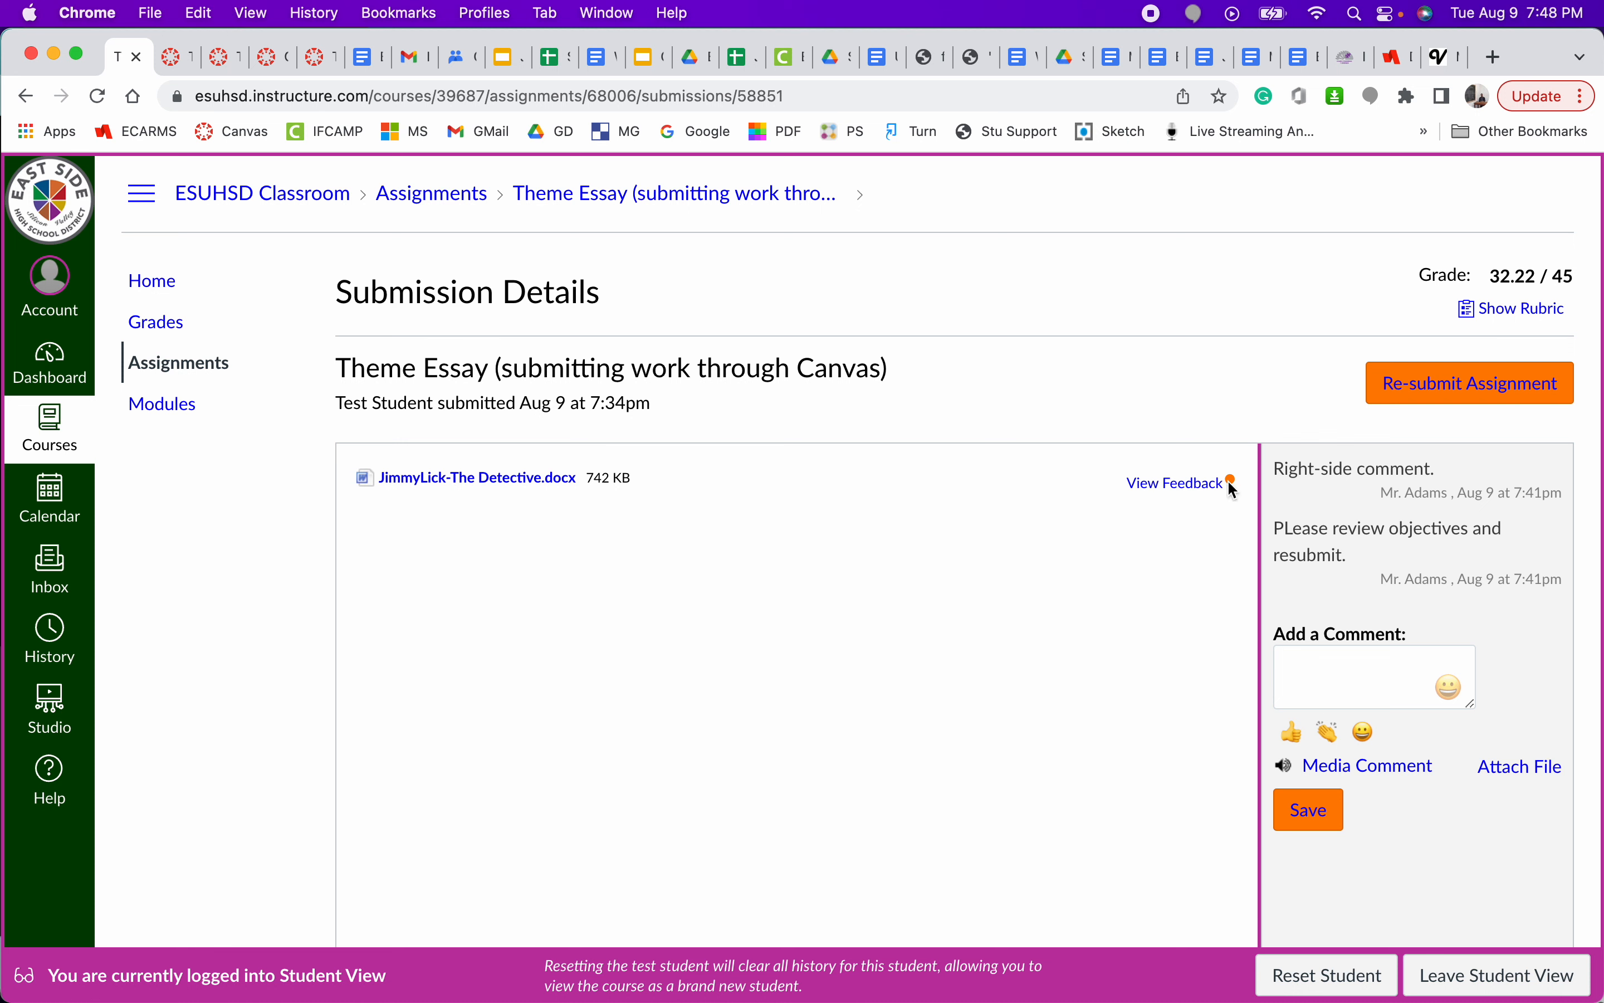
left_click(1183, 491)
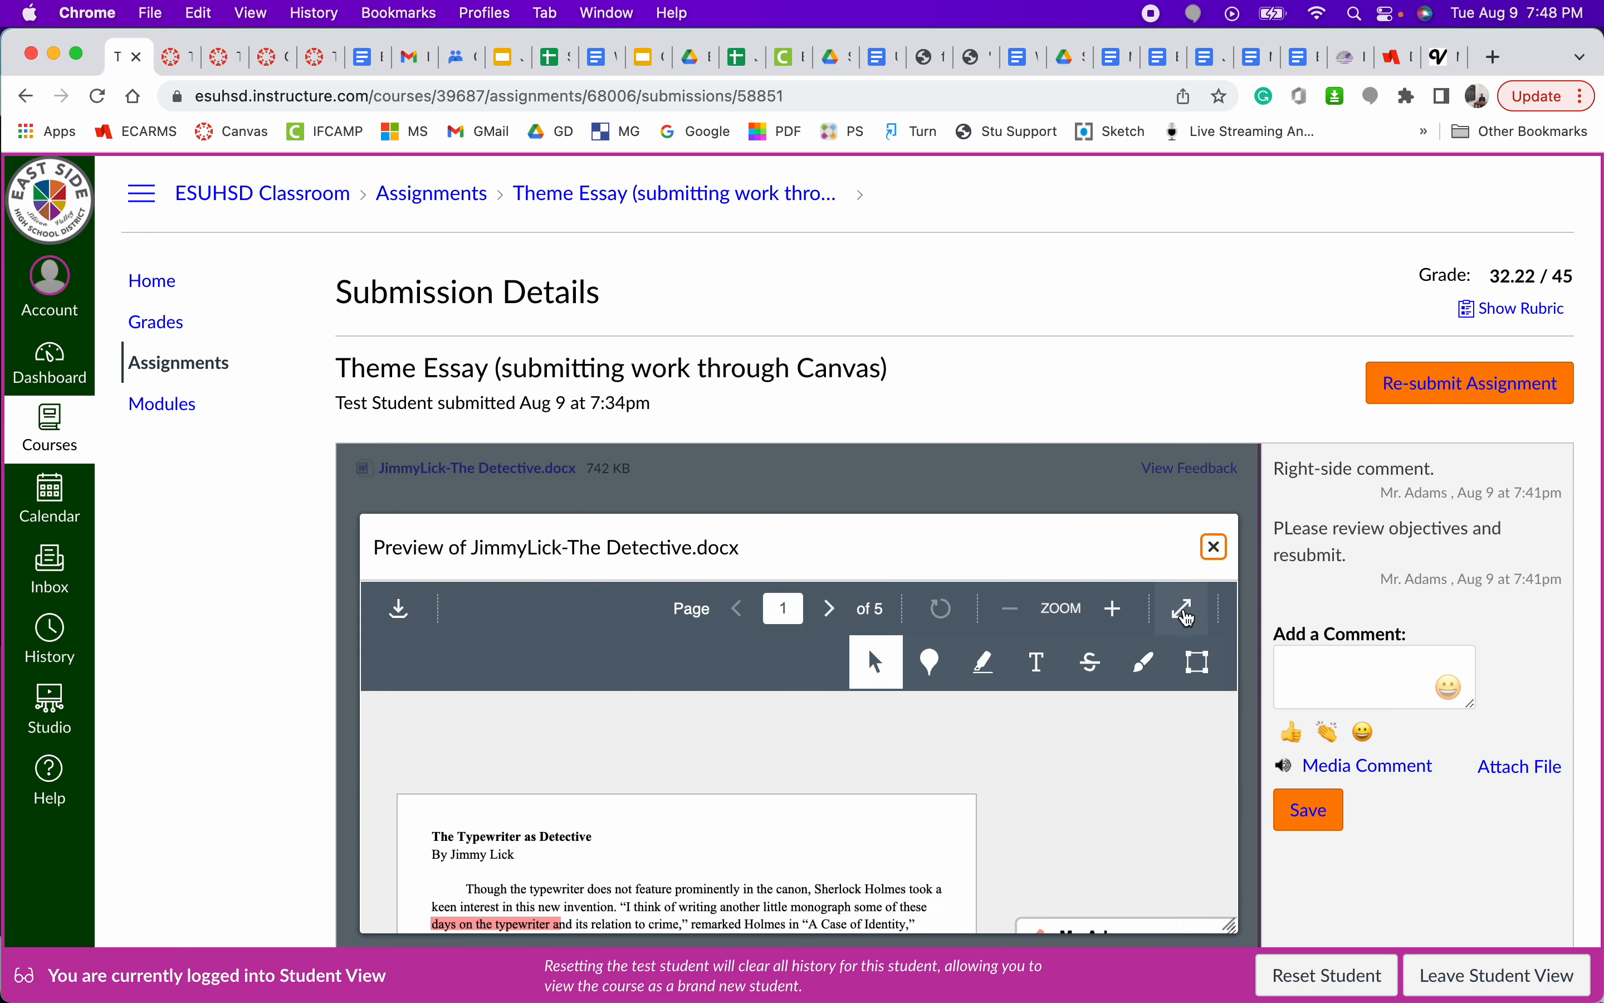
left_click(1187, 616)
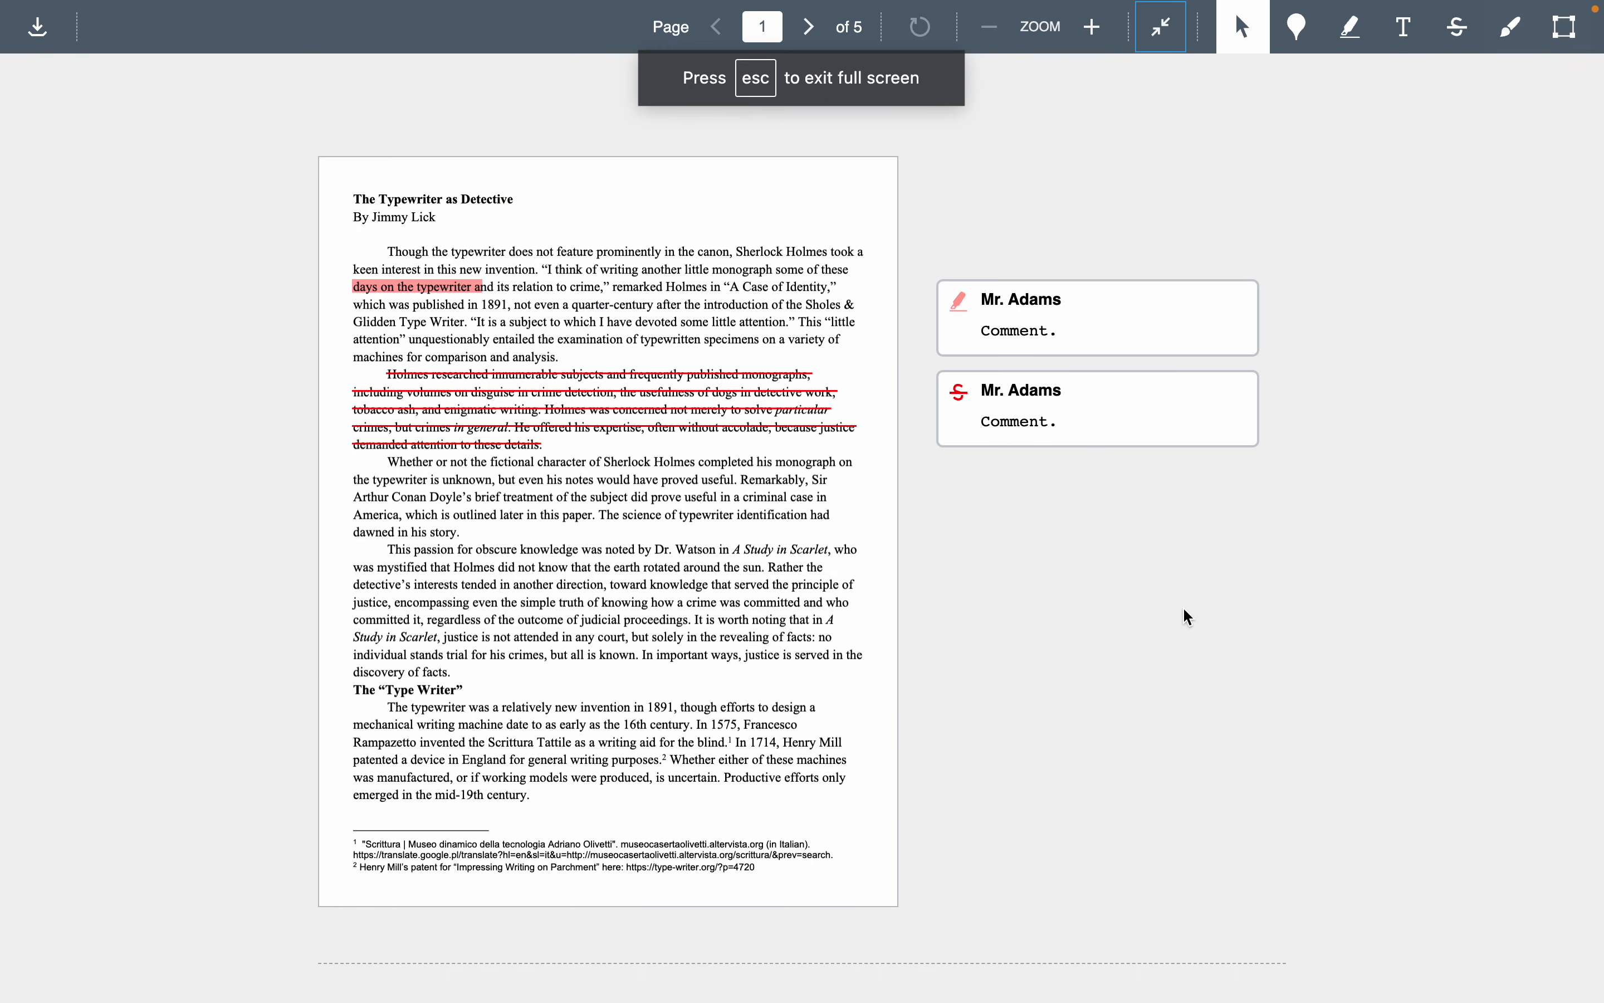
left_click(1092, 28)
left_click(1092, 28)
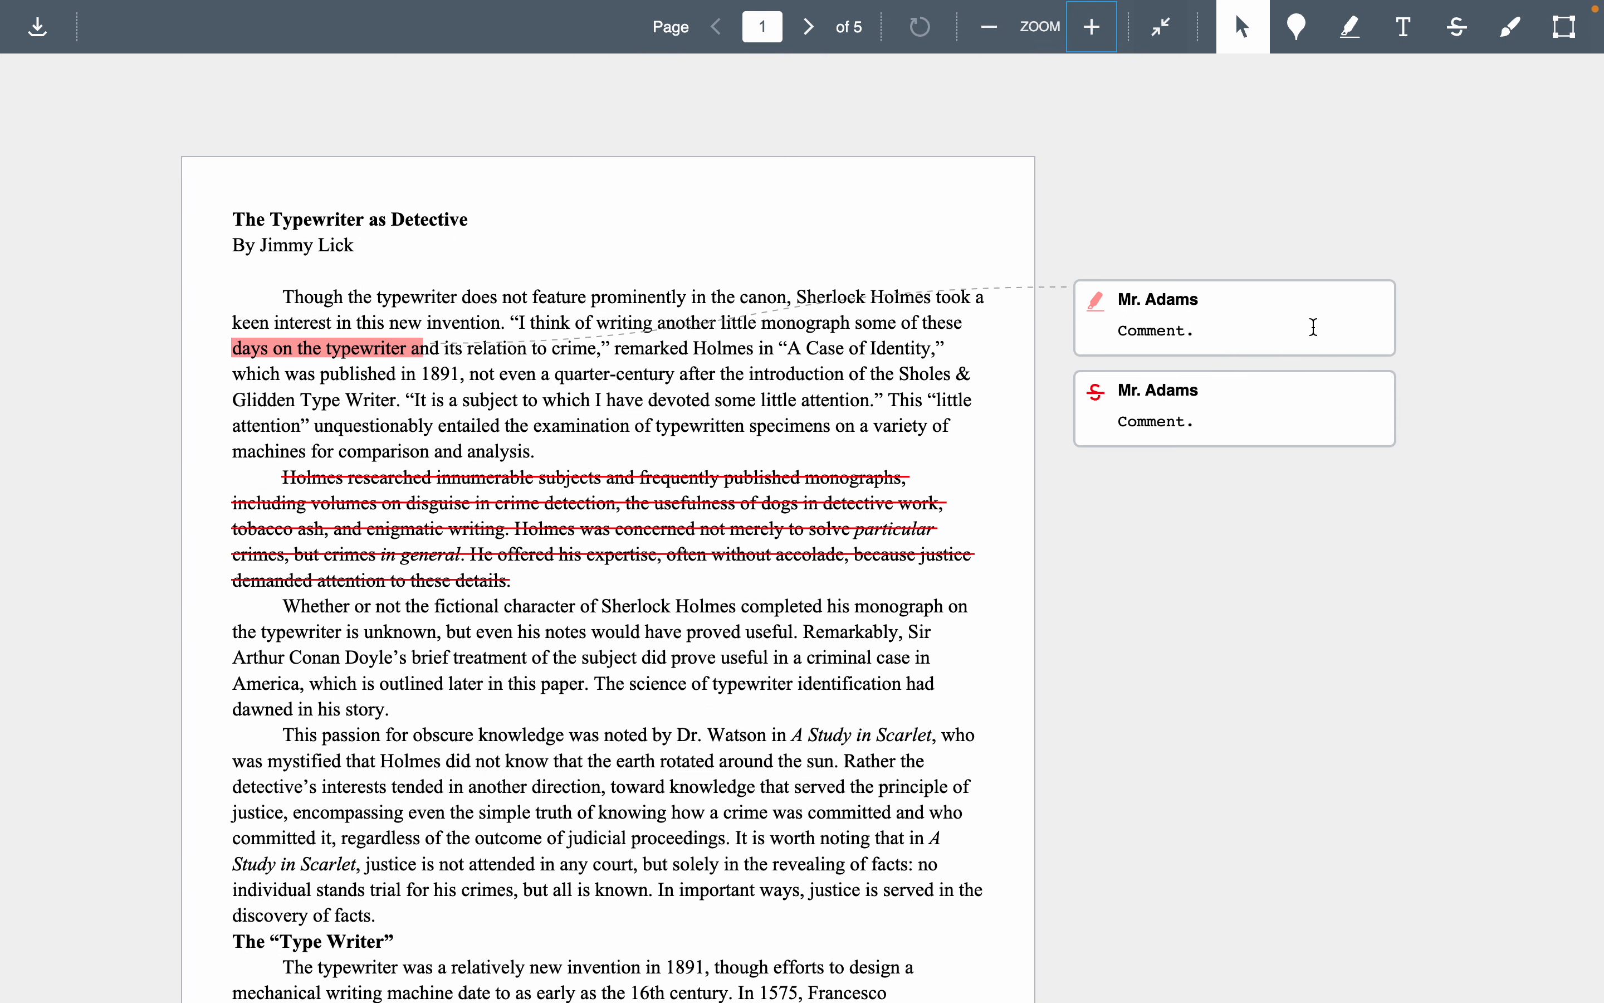
- Start a reply to the teacher's comment on the highlighted text, leave it empty and exit full screen
left_click(1284, 335)
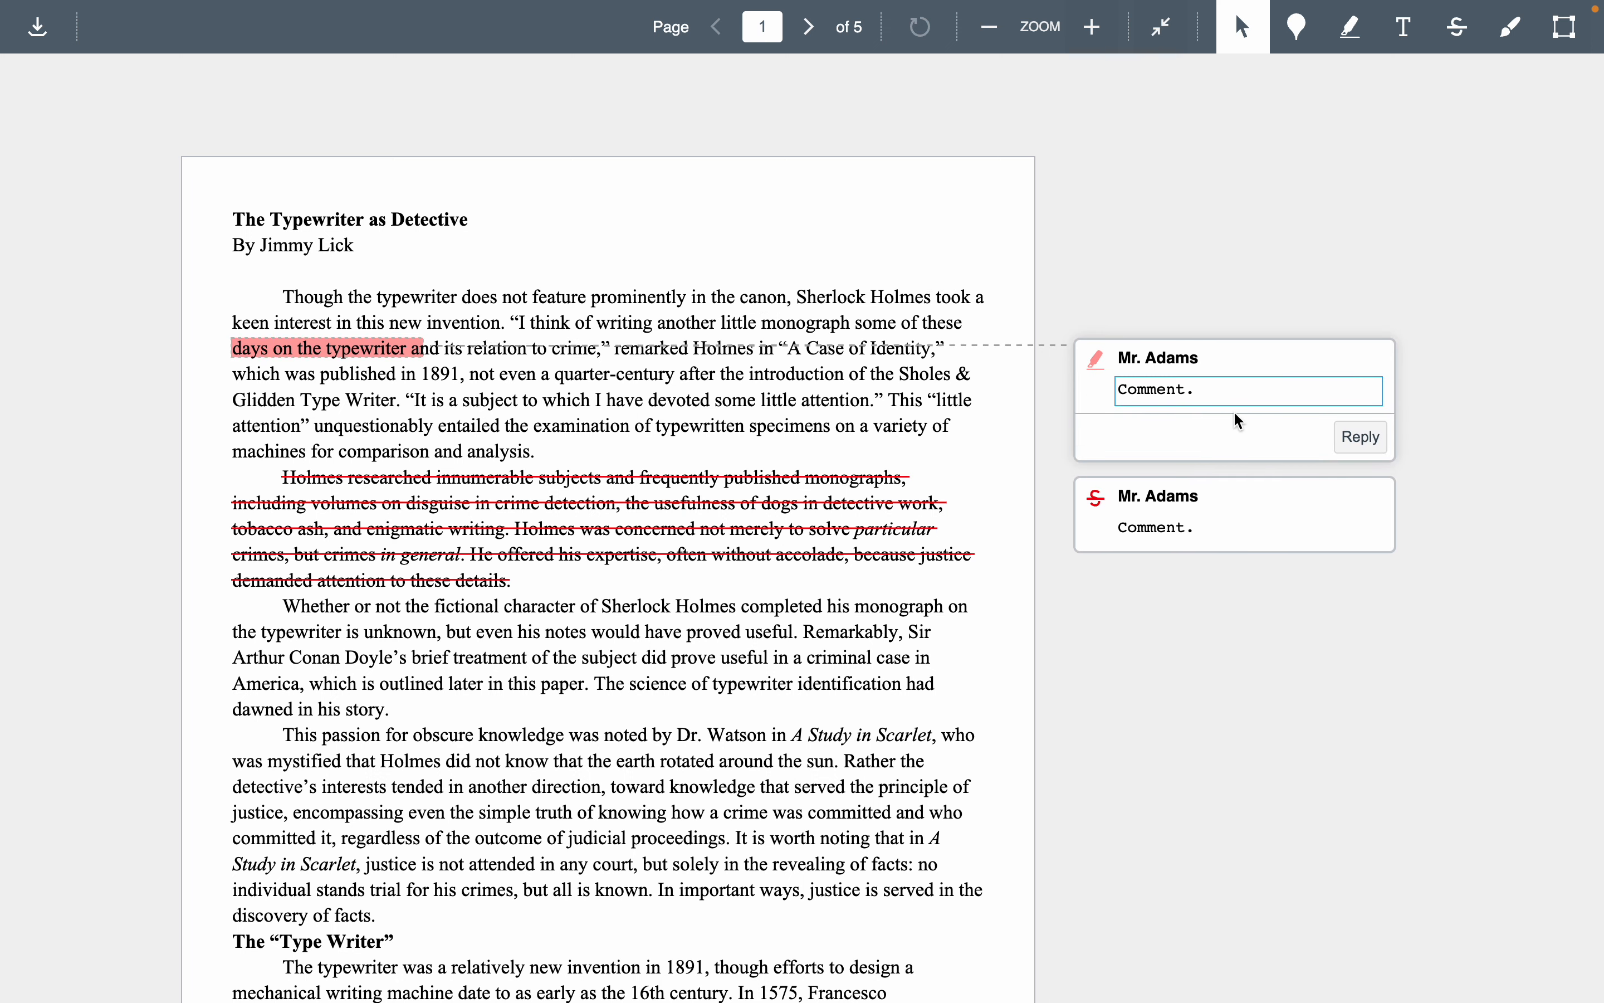
left_click(1242, 429)
left_click(1246, 379)
left_click(1360, 436)
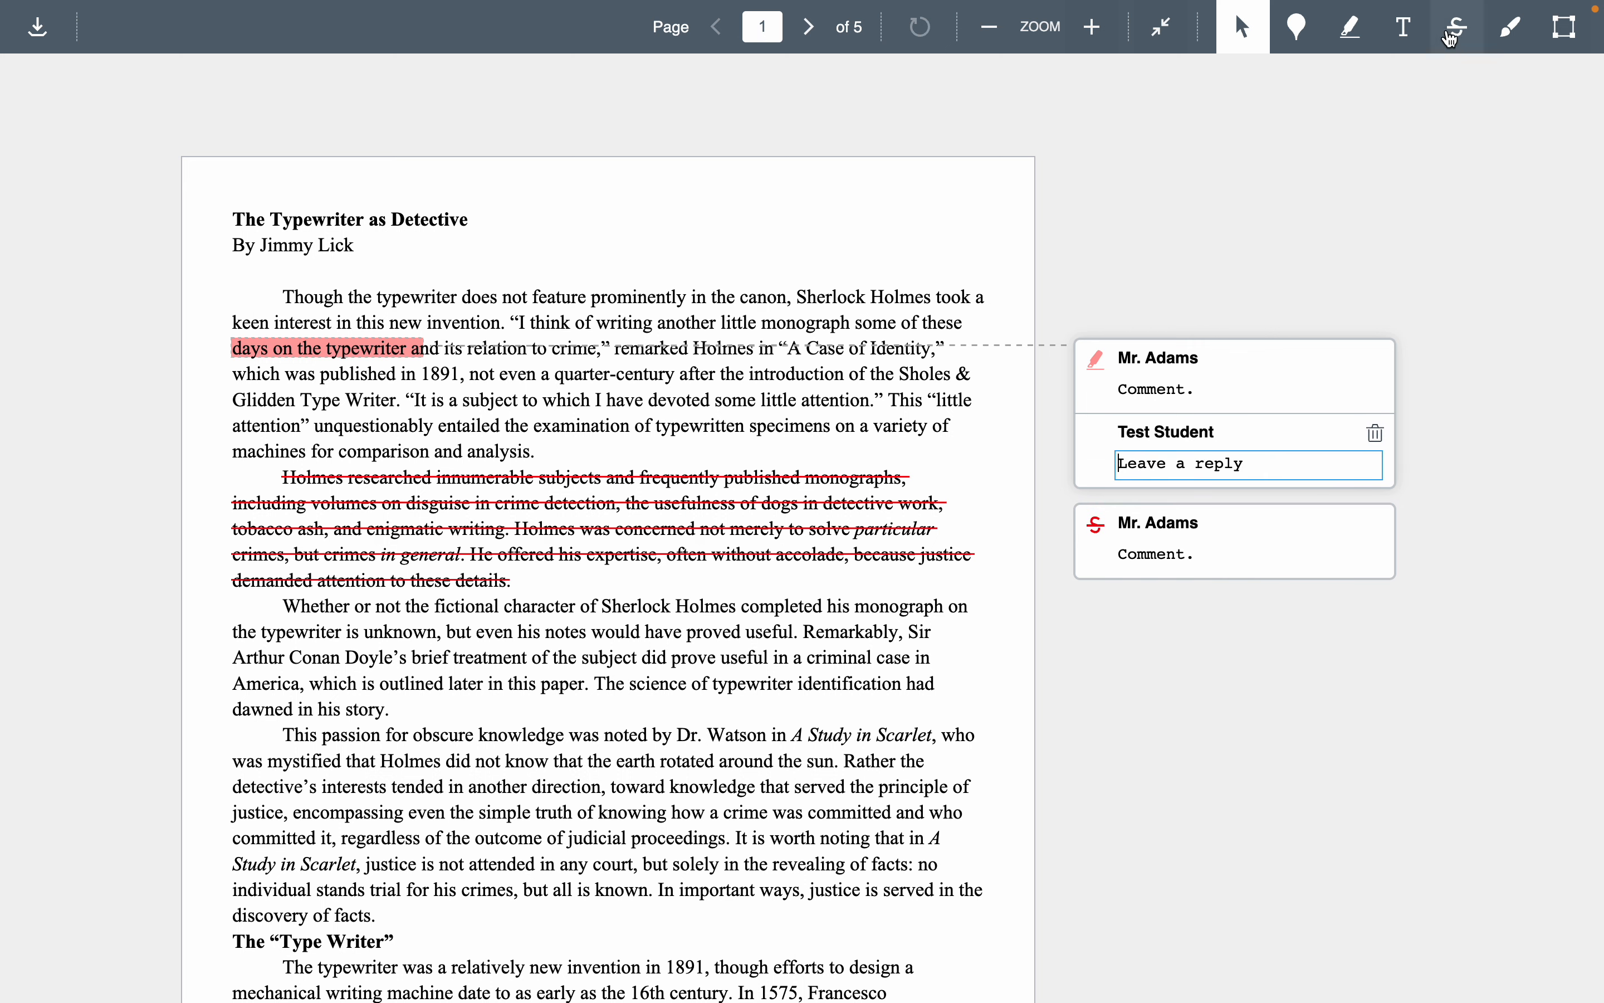
left_click(1161, 27)
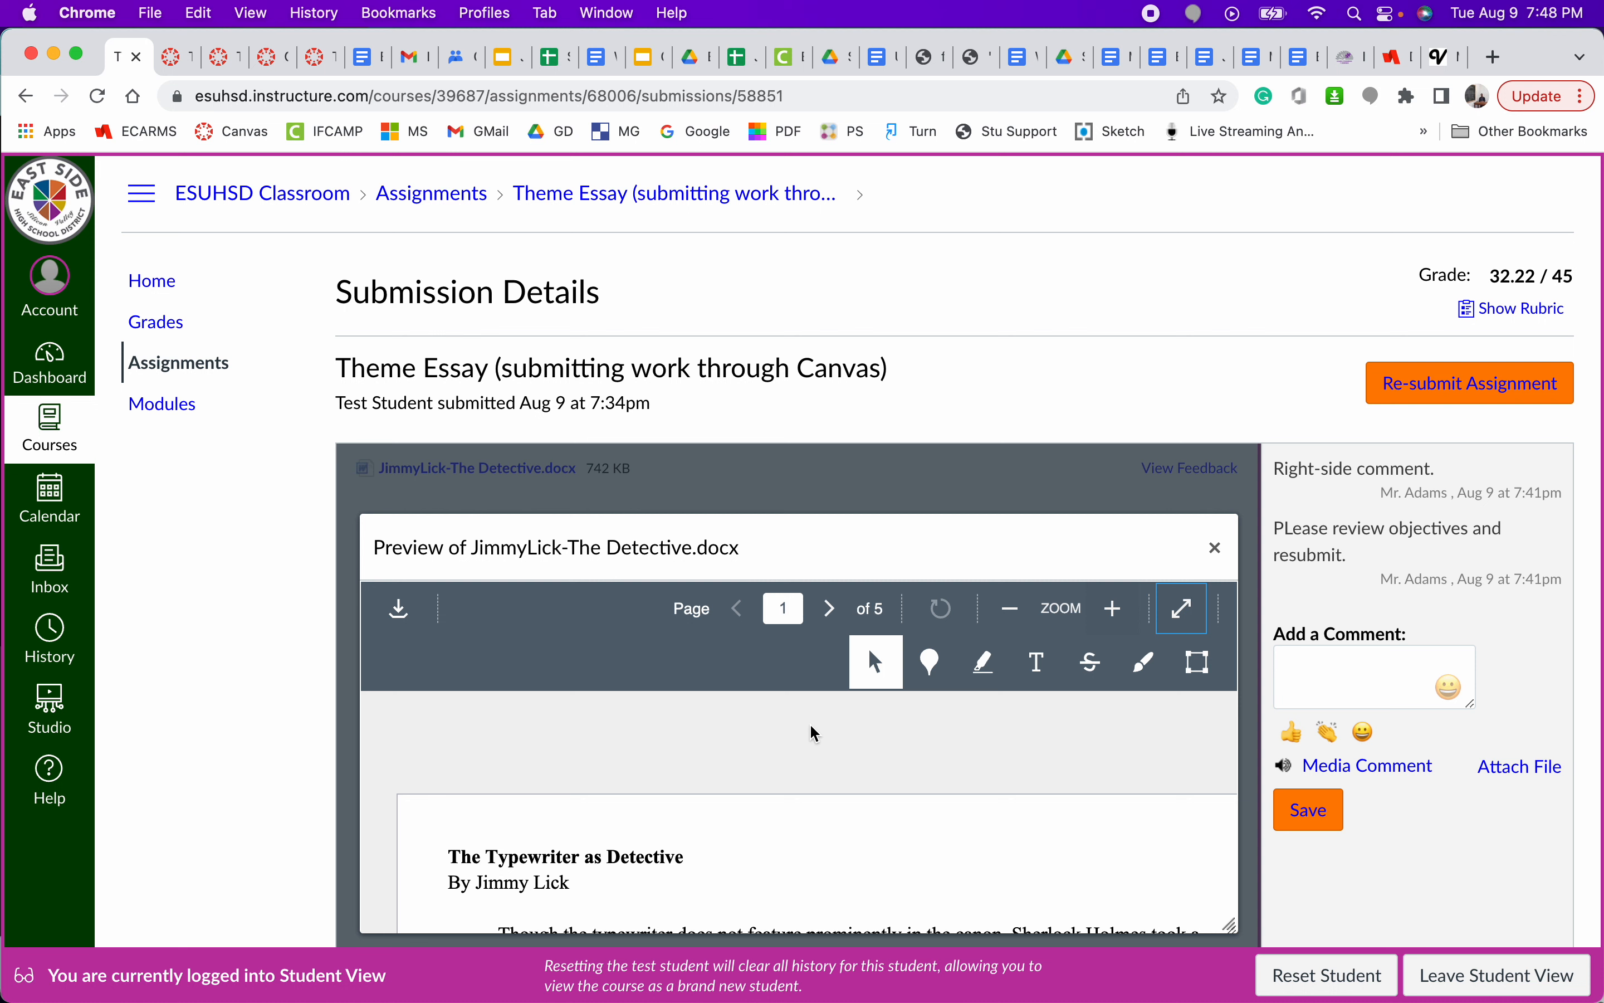
- Return to the Theme Essay through the grades list and view its annotated feedback in full screen once more
left_click(157, 323)
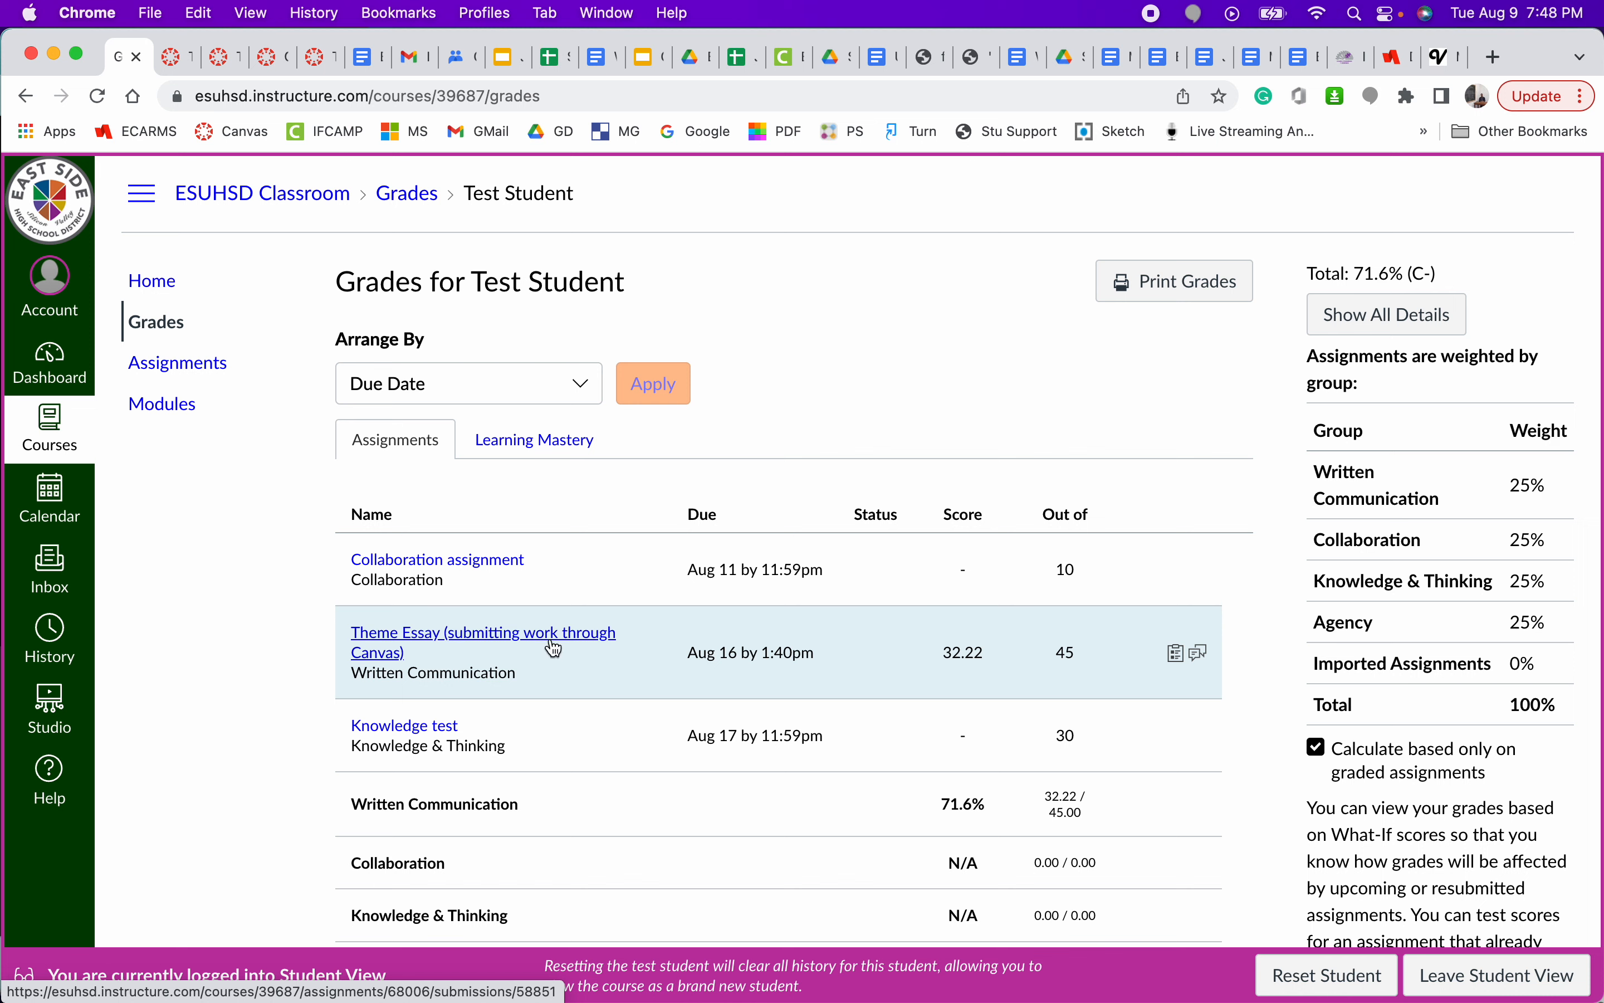
left_click(504, 640)
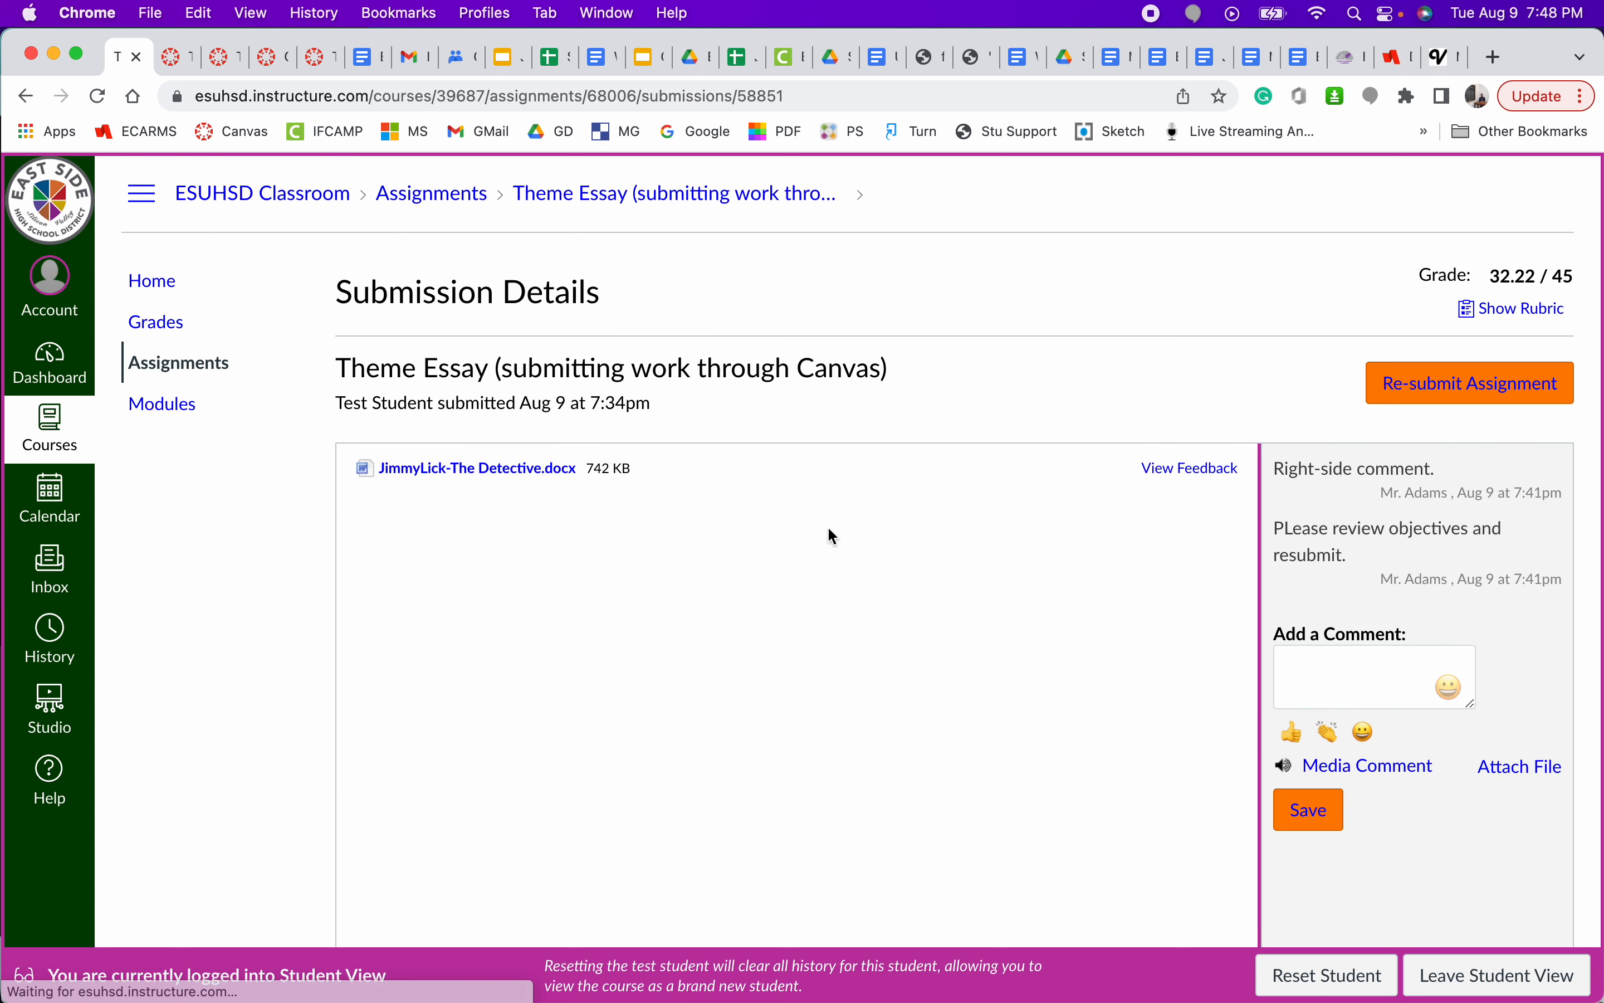
left_click(1205, 472)
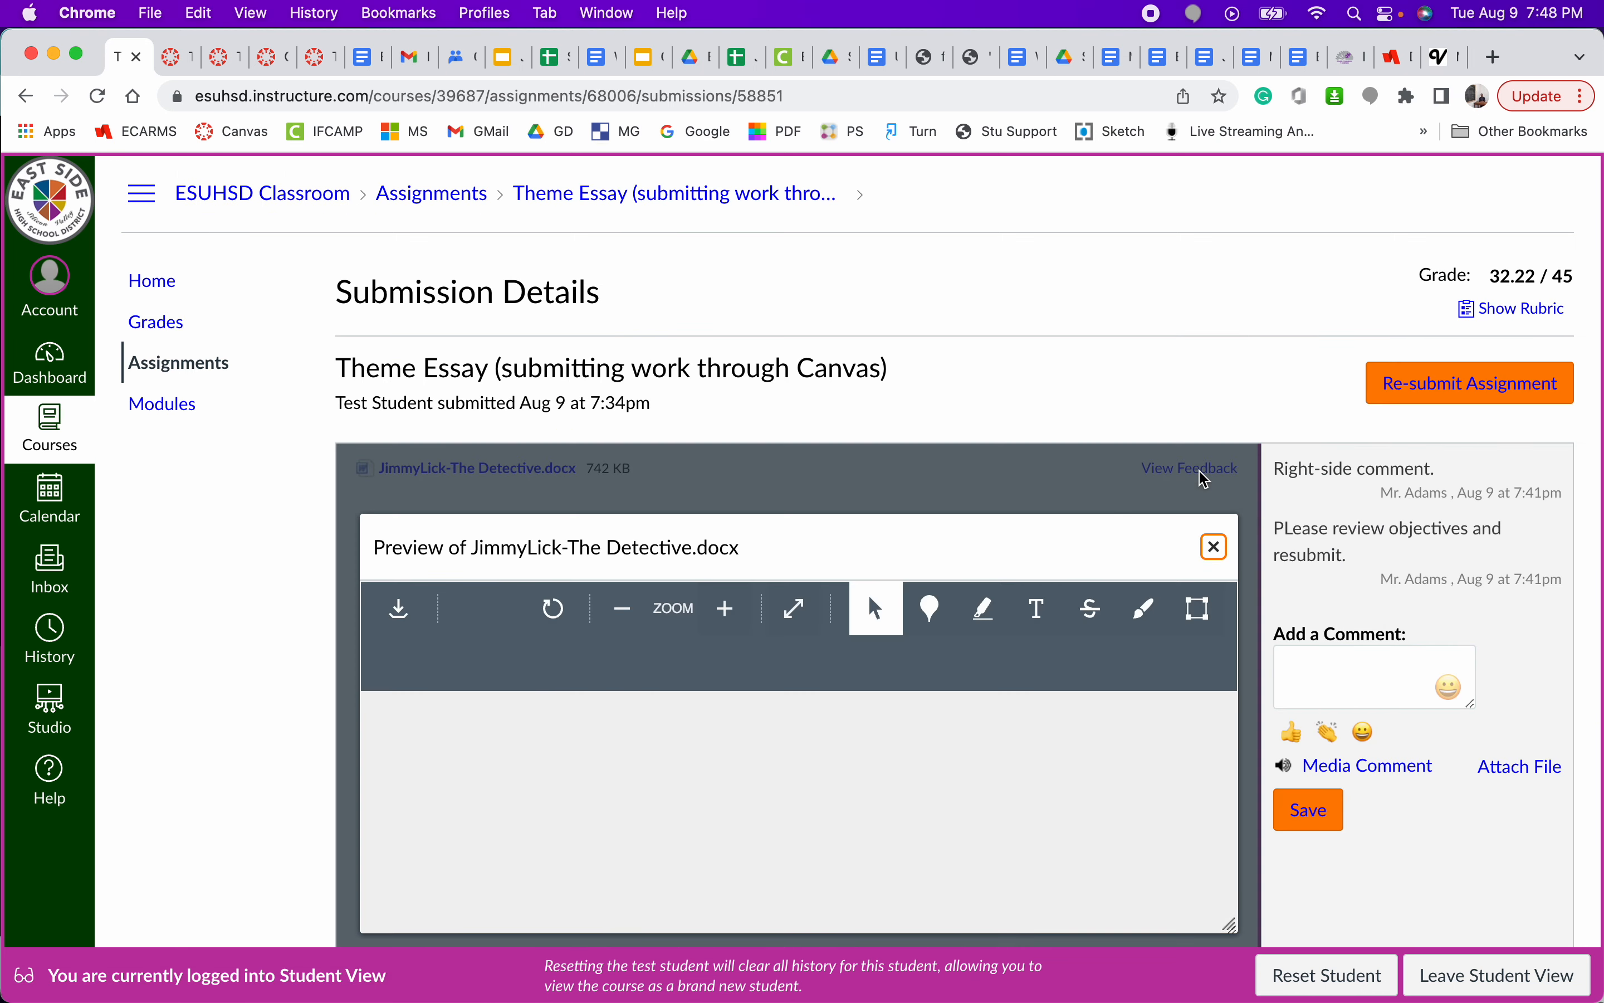
left_click(1173, 624)
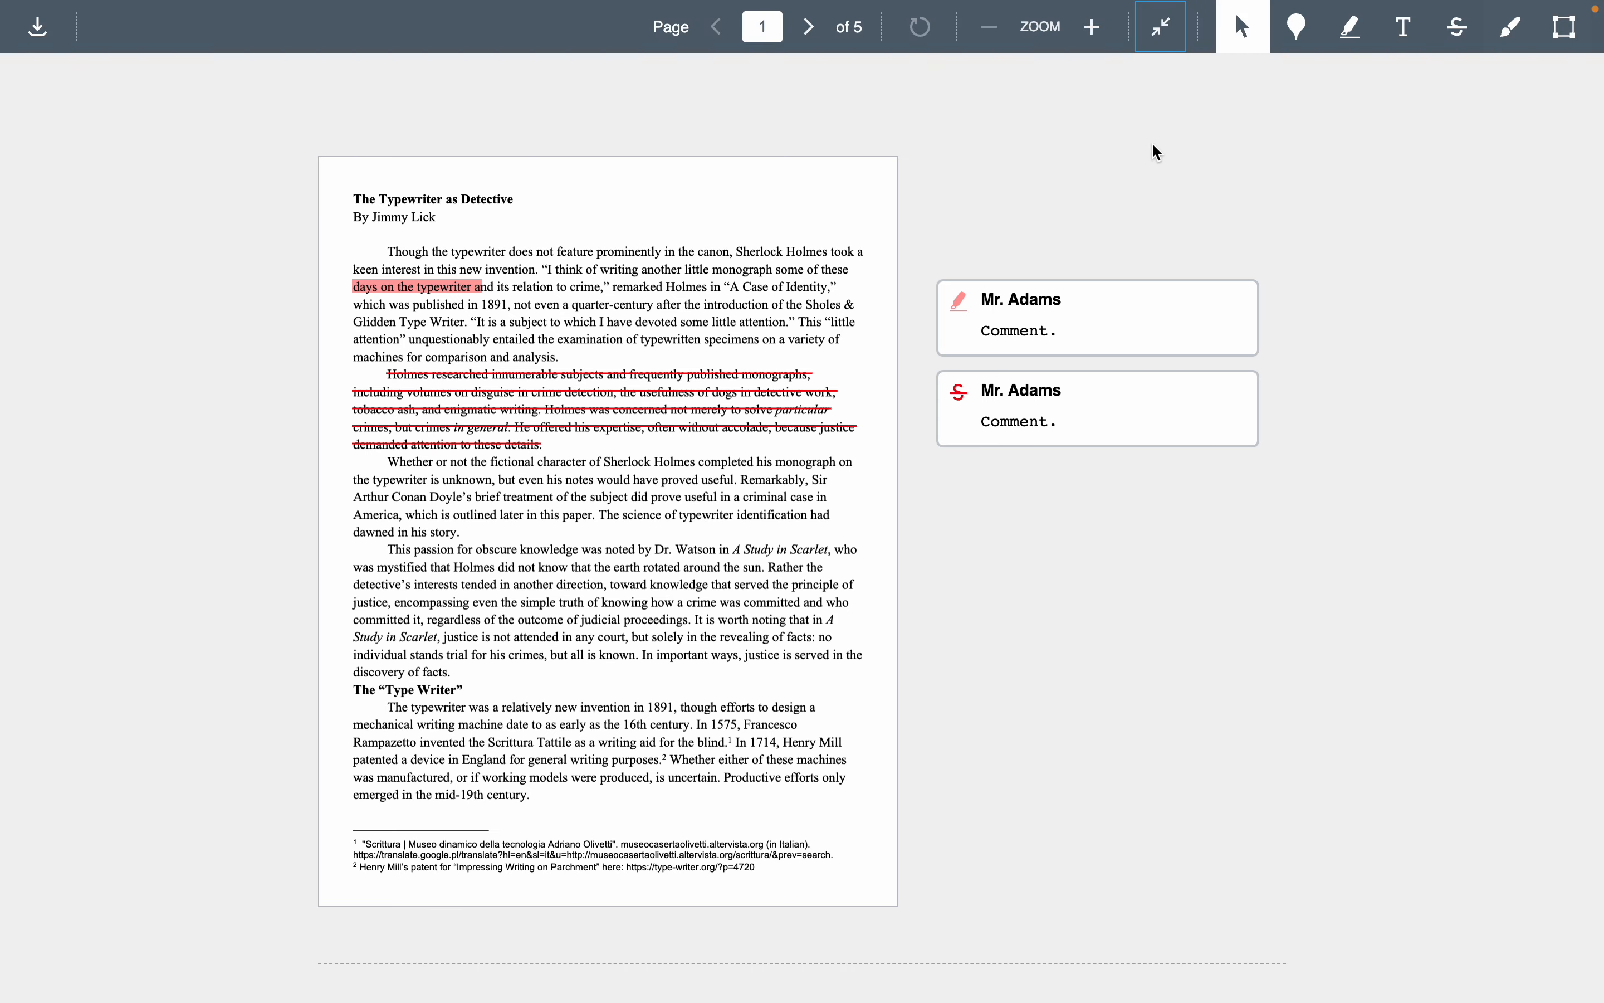
left_click(1165, 30)
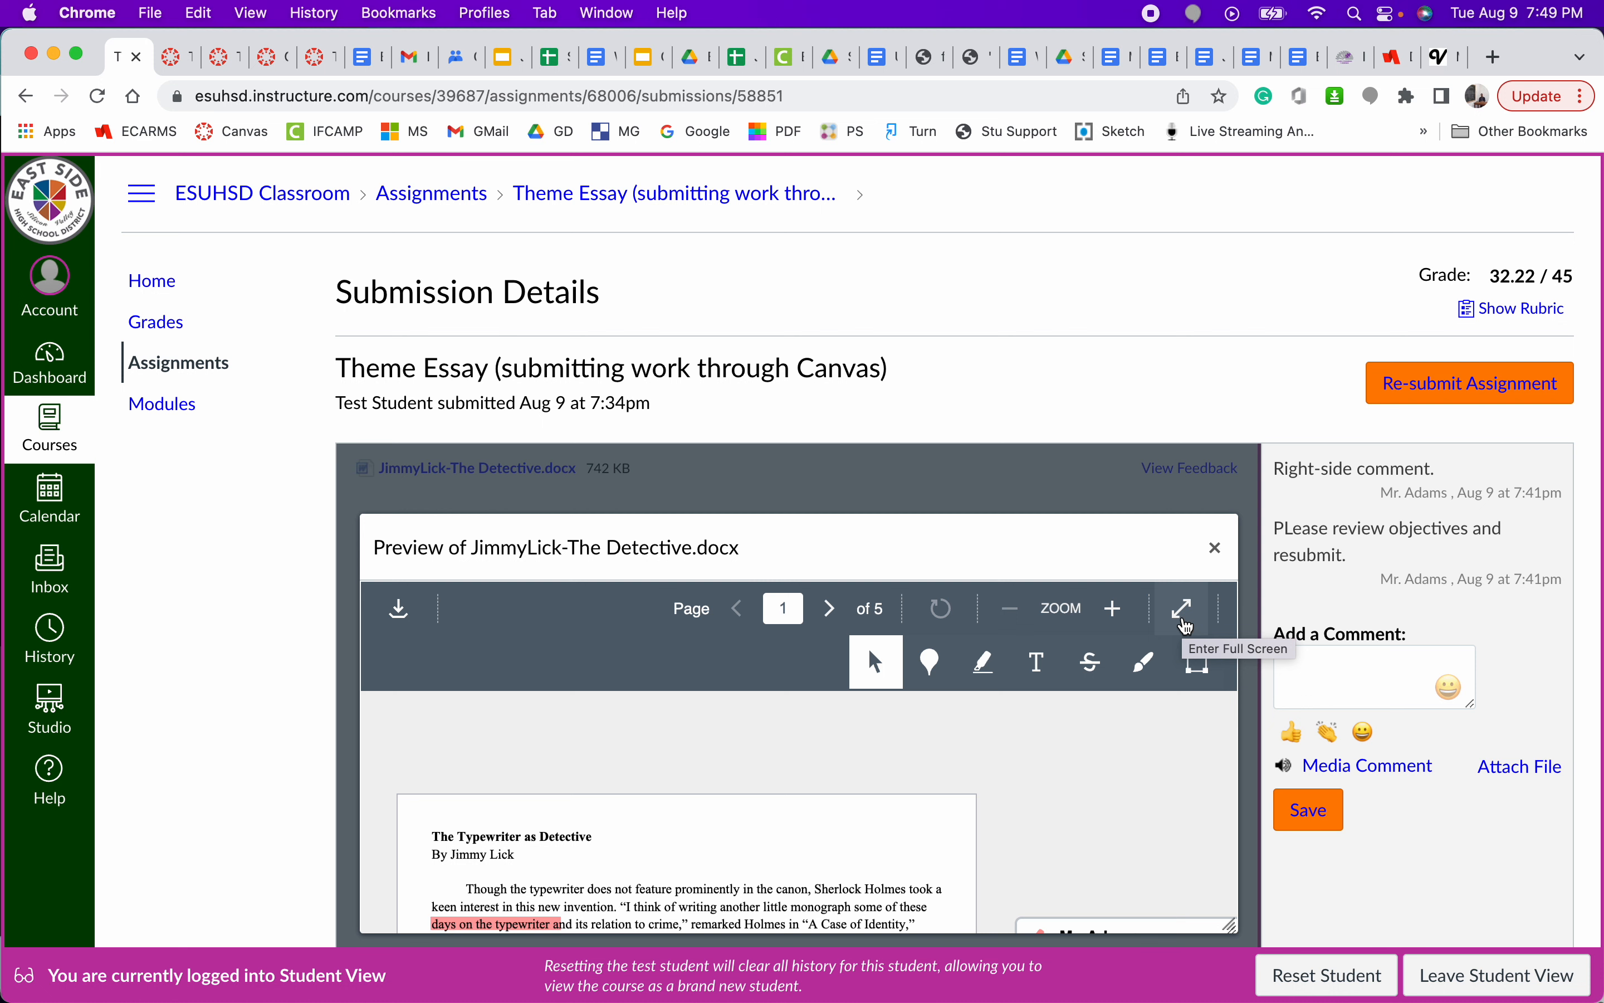
- Start a new comment on the Theme Essay submission as the test student
left_click(1342, 685)
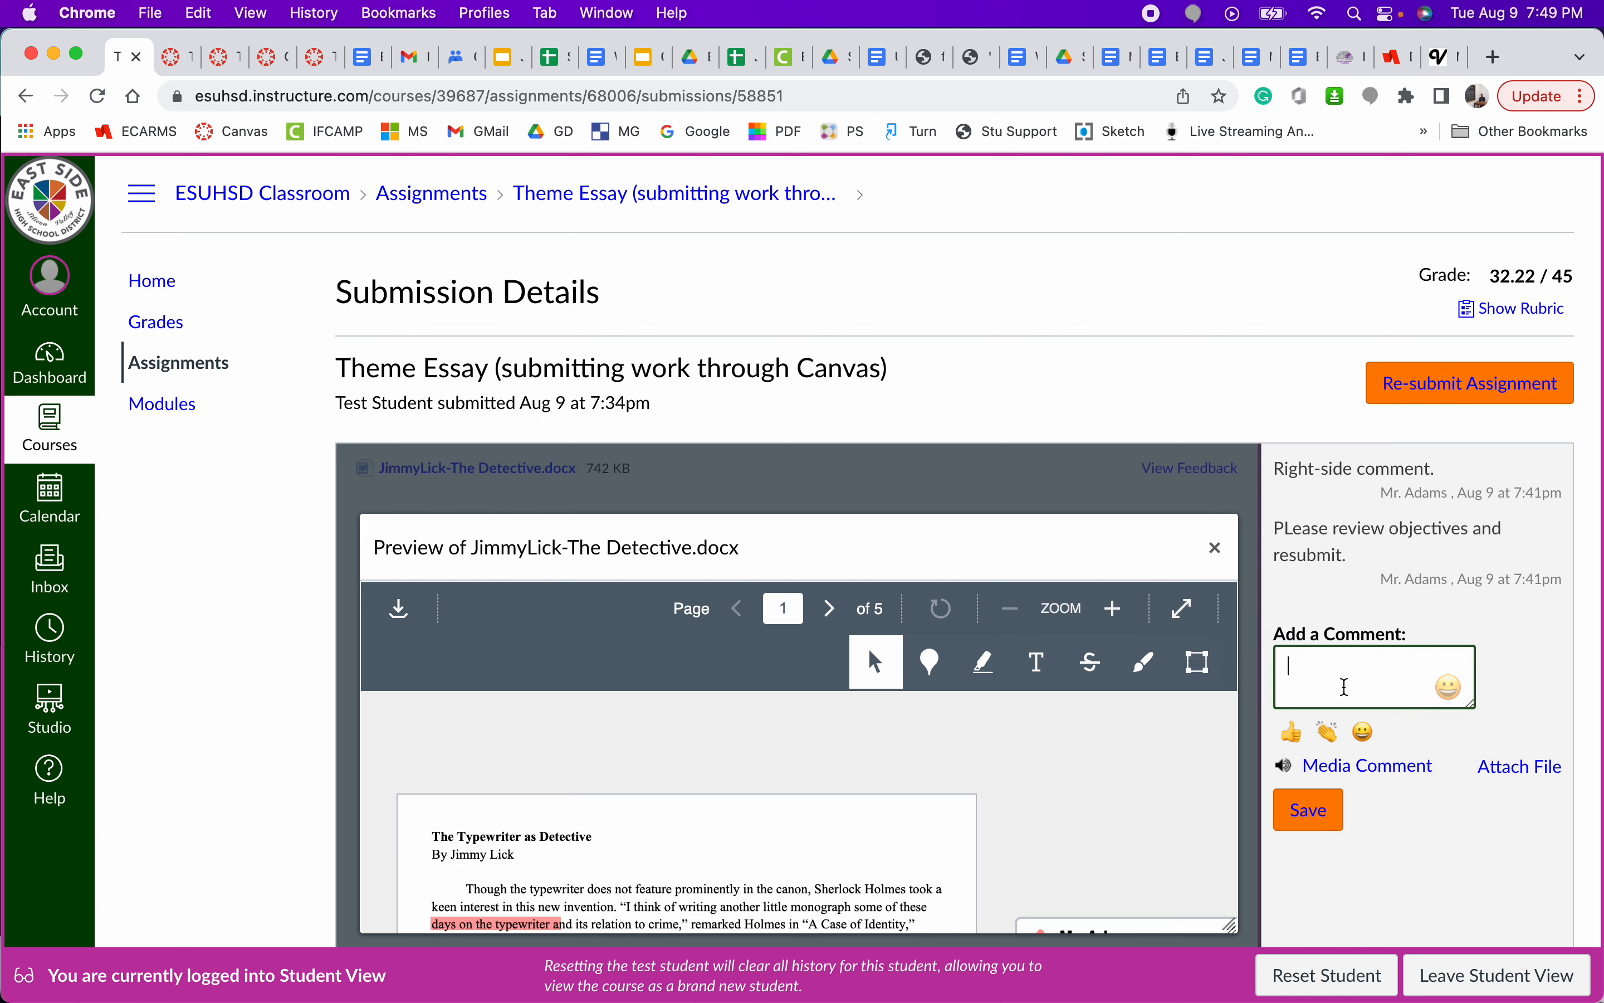